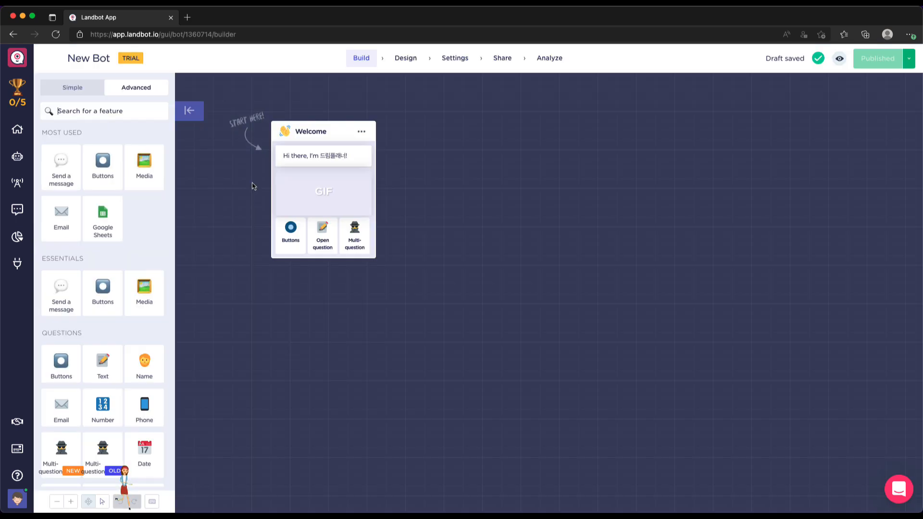
Step: Rename the bot as "과제 제출 봇"
triple_click(99, 56)
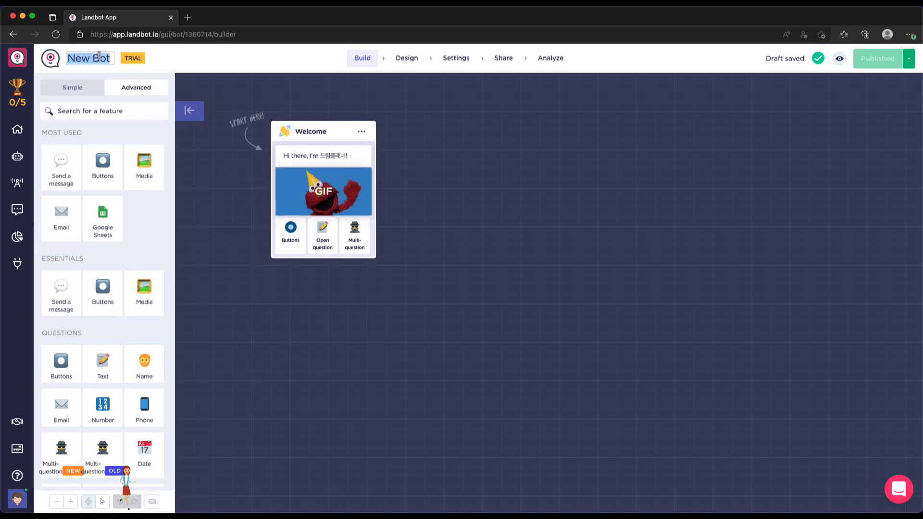
type("ㄱ과제")
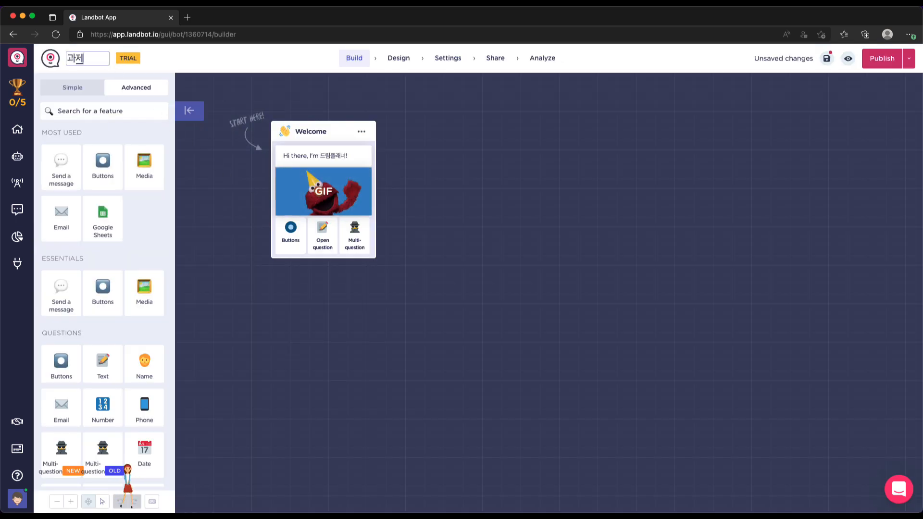
type("제출 보ㅅ")
key("Left")
key("Left")
key("Left")
key("Left")
key("Return")
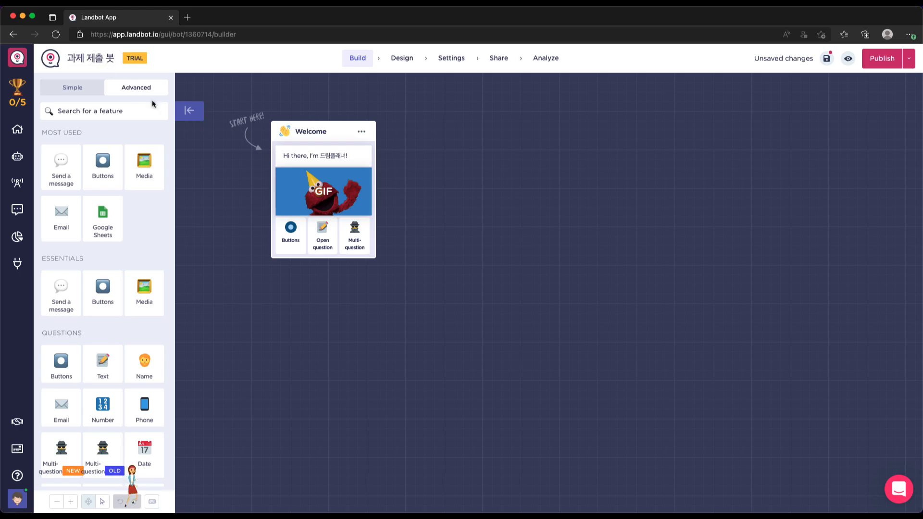
Step: Replace the Welcome block's greeting with two lines: "환영합니다." and "과제 제출 봇입니다."
left_click(293, 157)
type("환영합니")
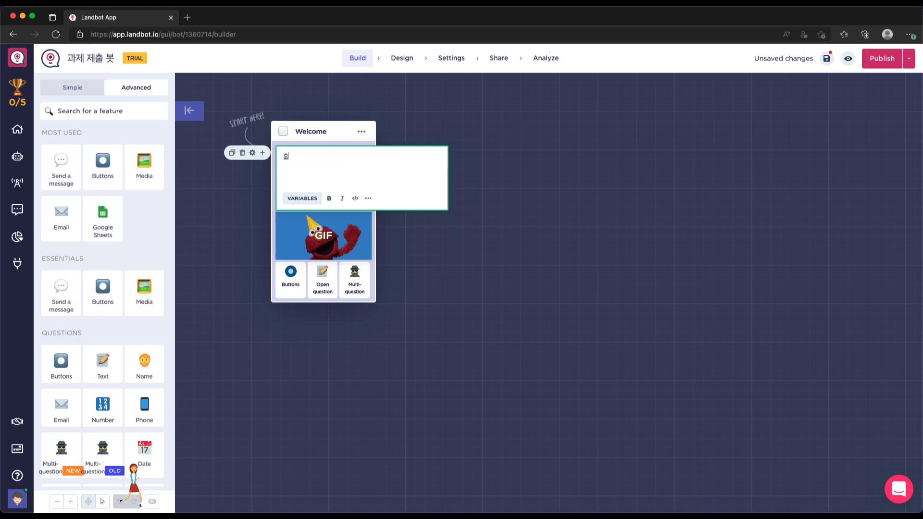
type("다.")
key("Return")
type("과제 제출 봇입니다.")
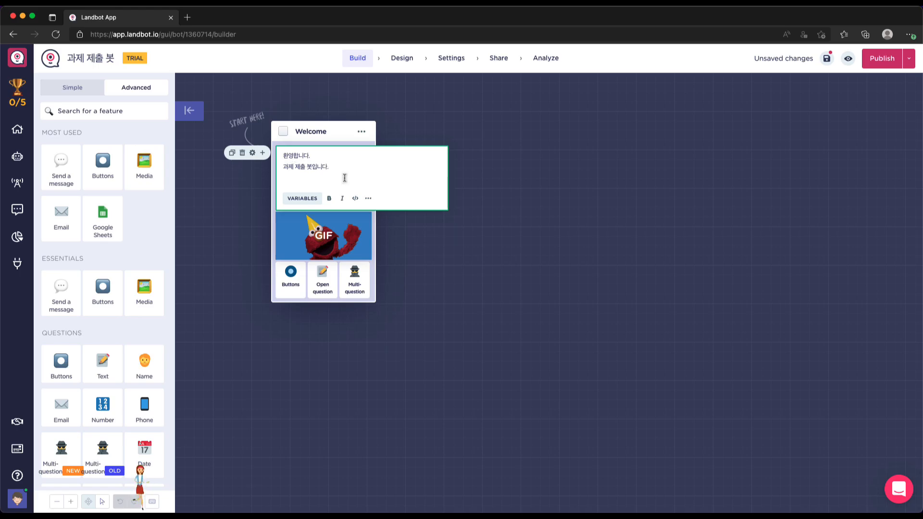
left_click(443, 233)
Step: Add a button labelled "과제 제출 GO~" to the Welcome block
left_click(293, 240)
left_click(294, 243)
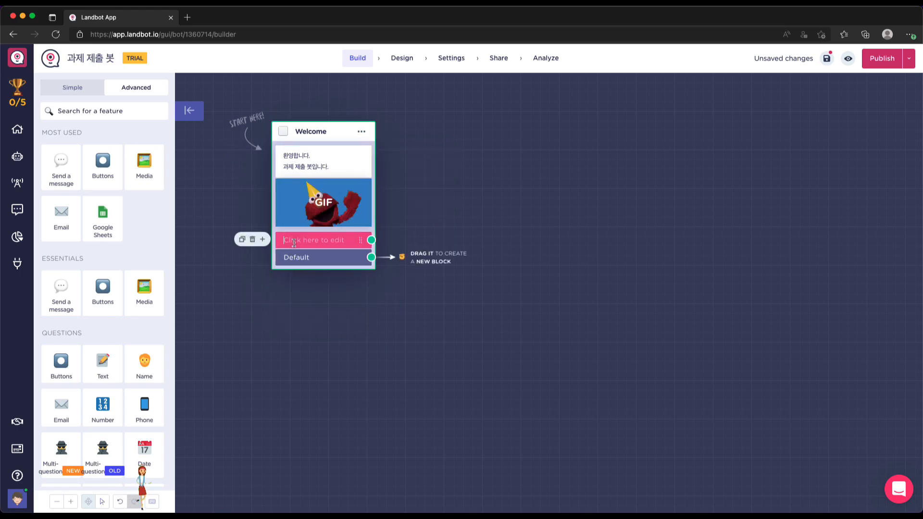
type("과제")
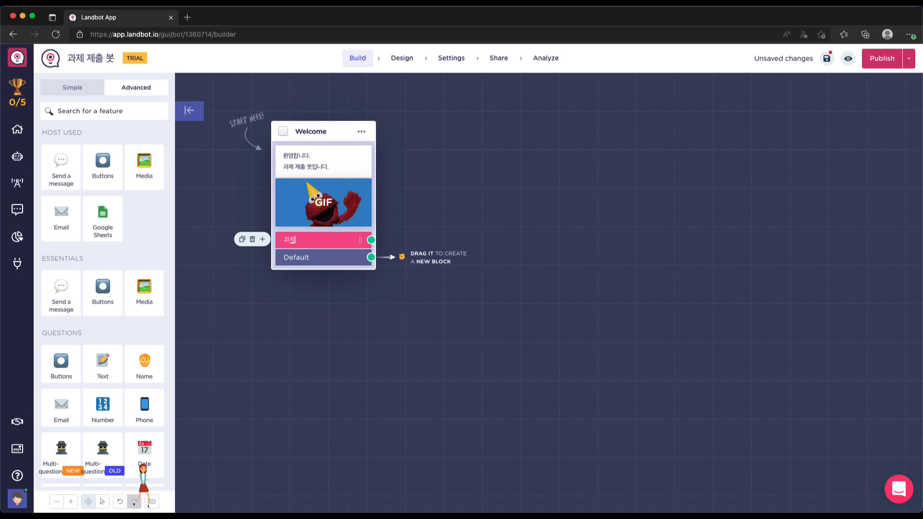
type(" 제출 GO")
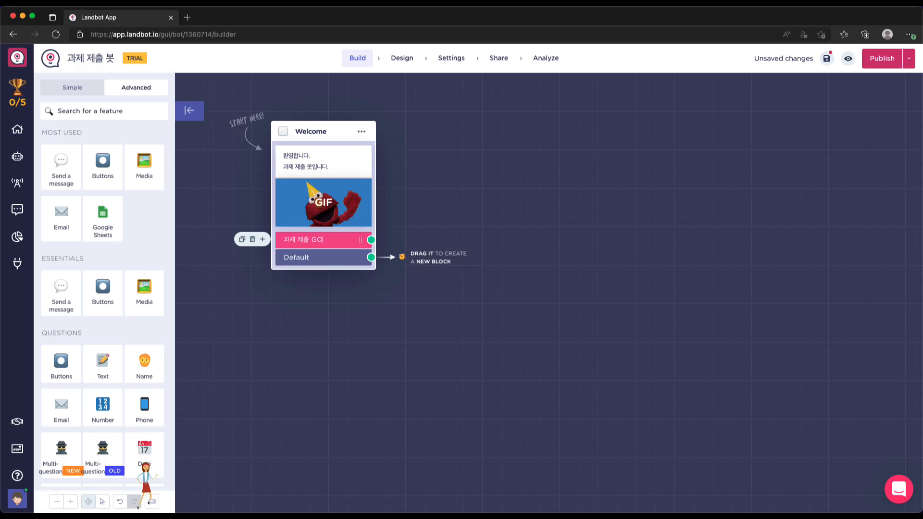
type("-")
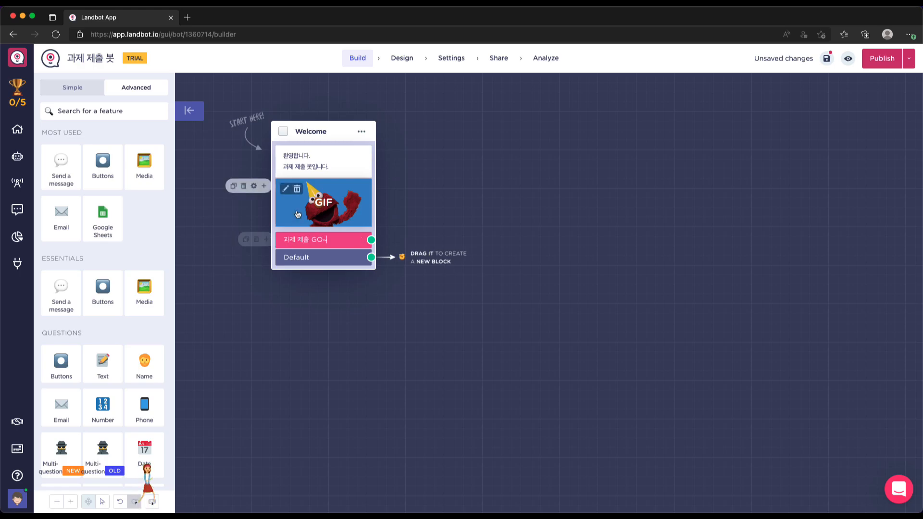
Step: Add an Auto-complete question block to the canvas beside the Welcome block
left_click_drag(333, 135, 283, 118)
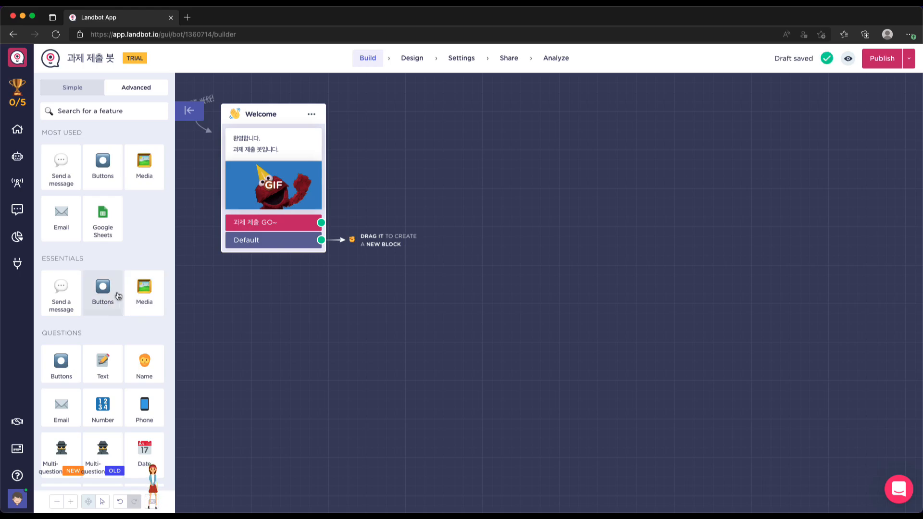
scroll(117, 295, "down", 5)
scroll(117, 295, "up", 1)
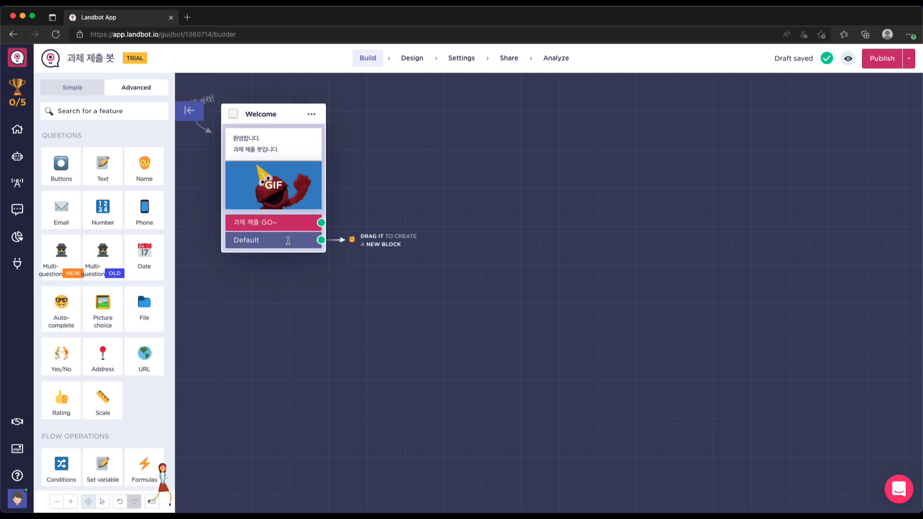
scroll(310, 290, "up", 2)
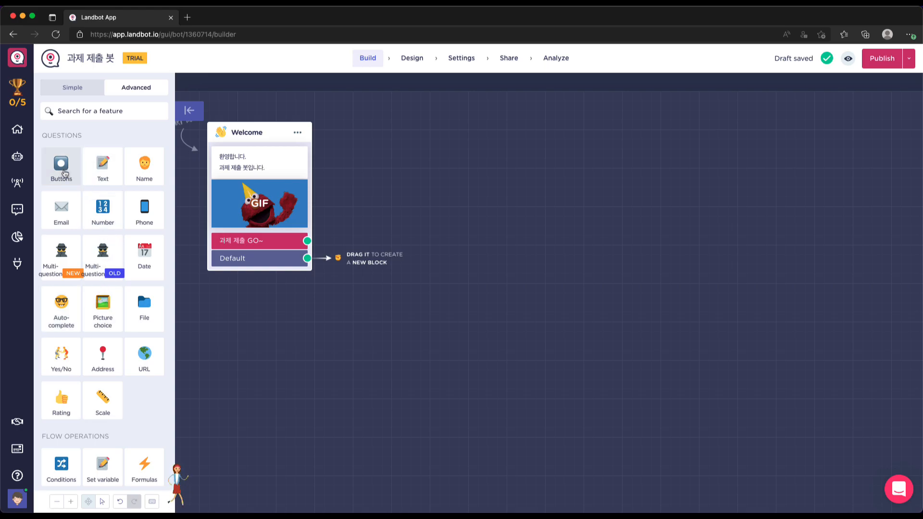
left_click(67, 310)
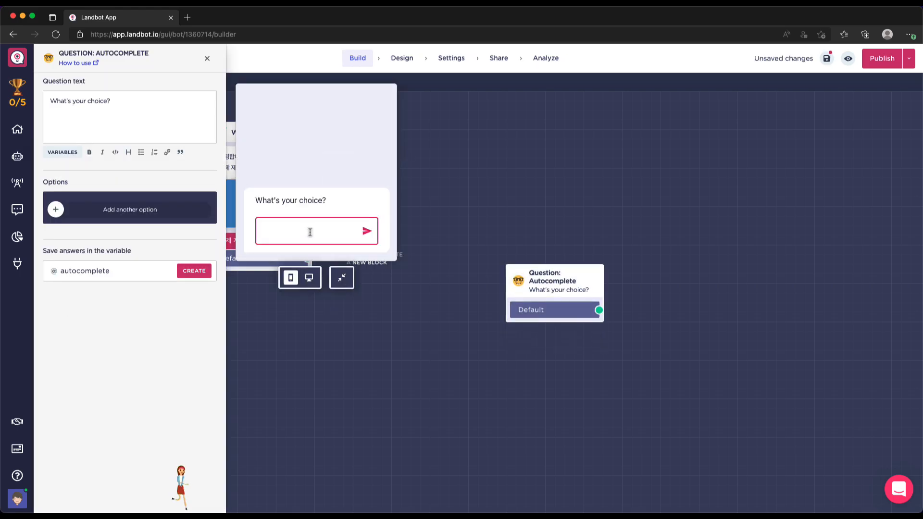
Step: Set the autocomplete question's text to "과제를 제출할 과목이 어떻게 되나요?"
left_click(118, 102)
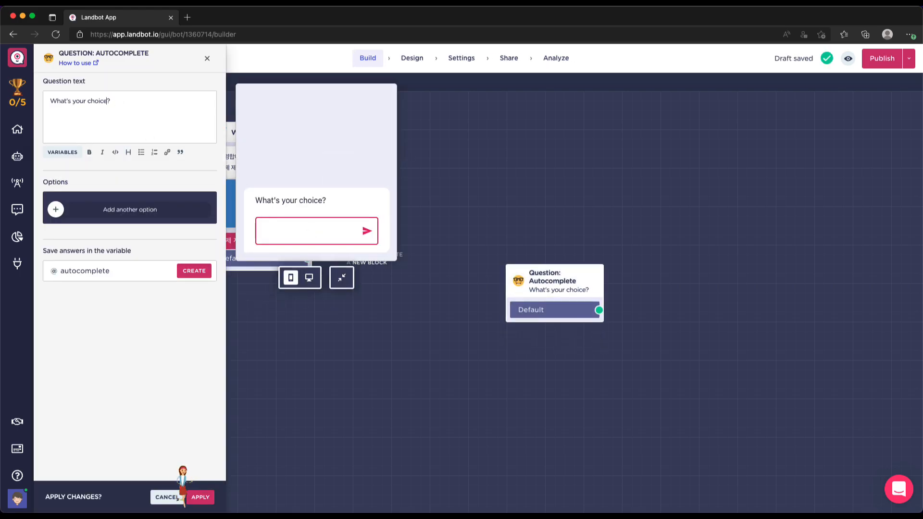
key("super+a")
type("gkr")
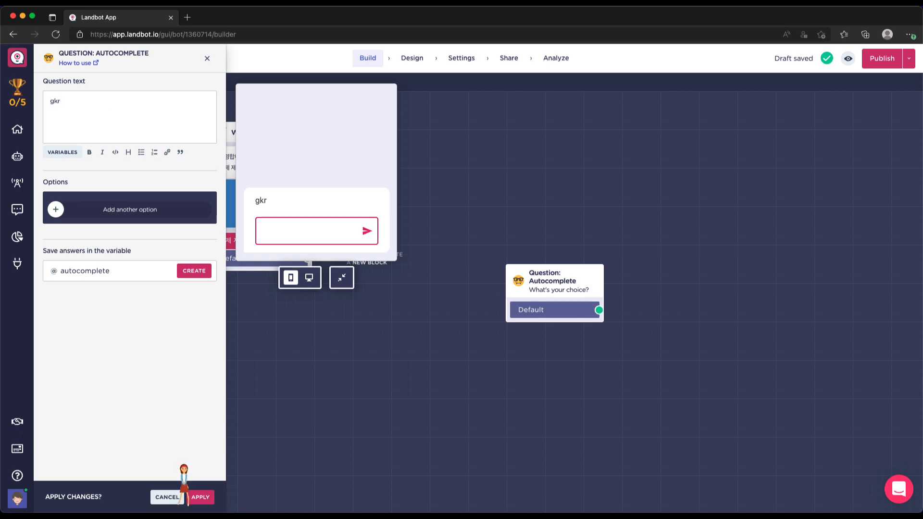
key("BackSpace")
key("BackSpace")
type("ㄹ")
type("제를 제출할")
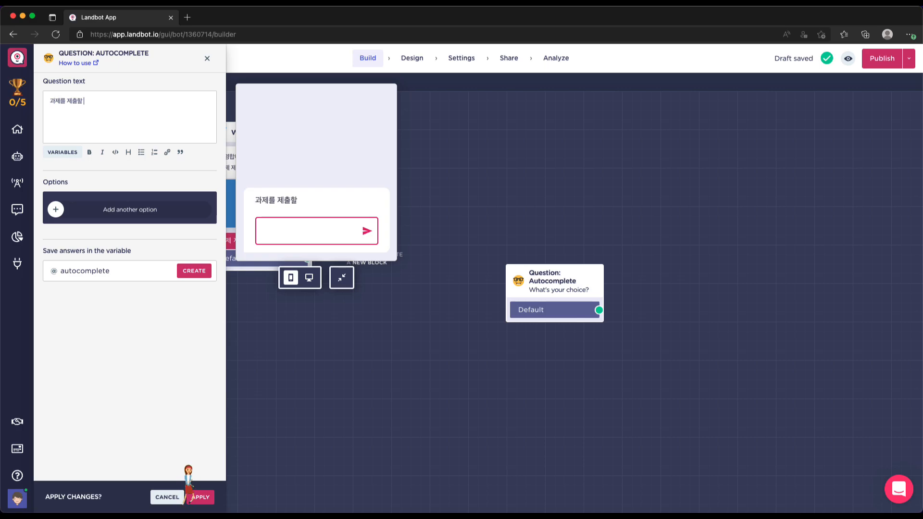
type(" 과목은 어")
key("BackSpace")
key("BackSpace")
key("BackSpace")
key("BackSpace")
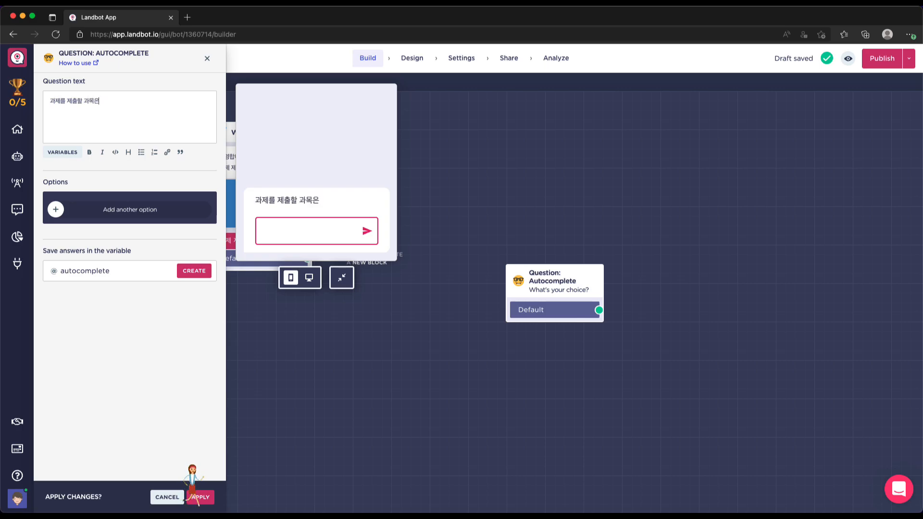
type("ㅇ")
type("이 어떻게 되")
type("나요?")
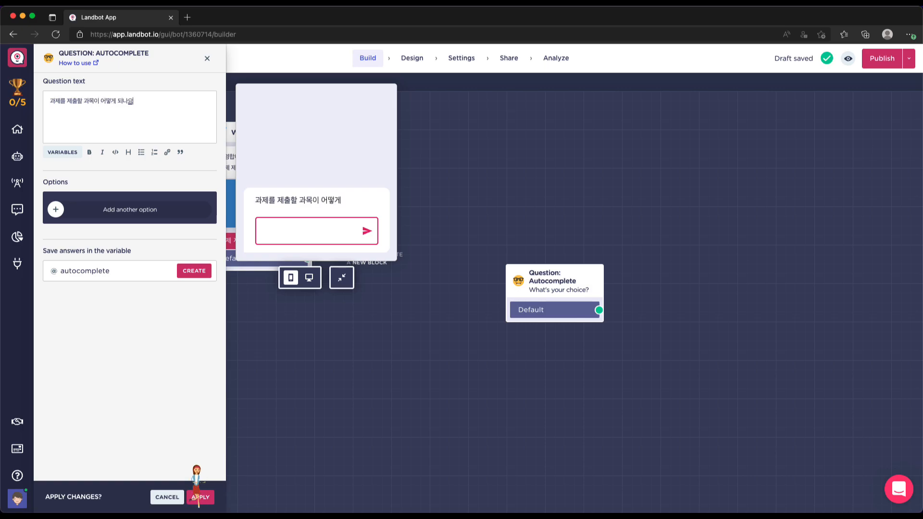
Step: Add "[필수] 파이썬 프로그래밍" as the first answer option of the autocomplete question
left_click(129, 210)
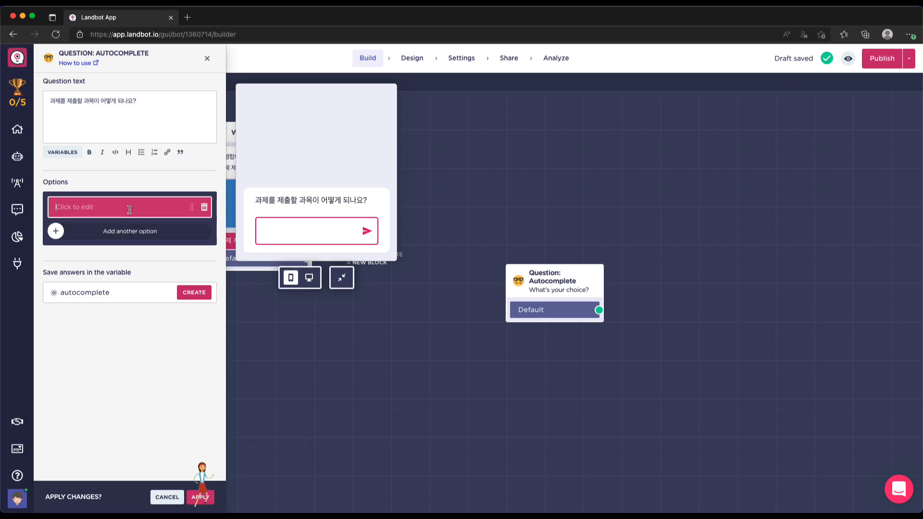
type("프로그래미")
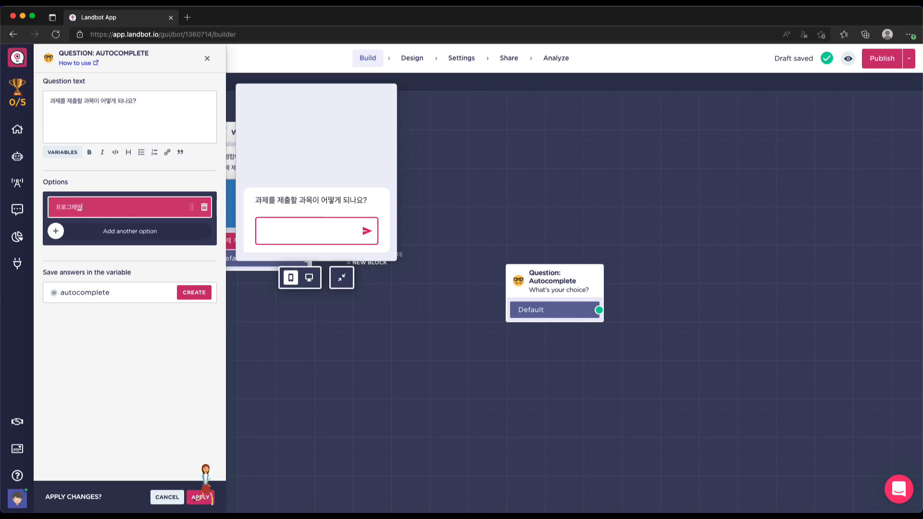
type("파이썬")
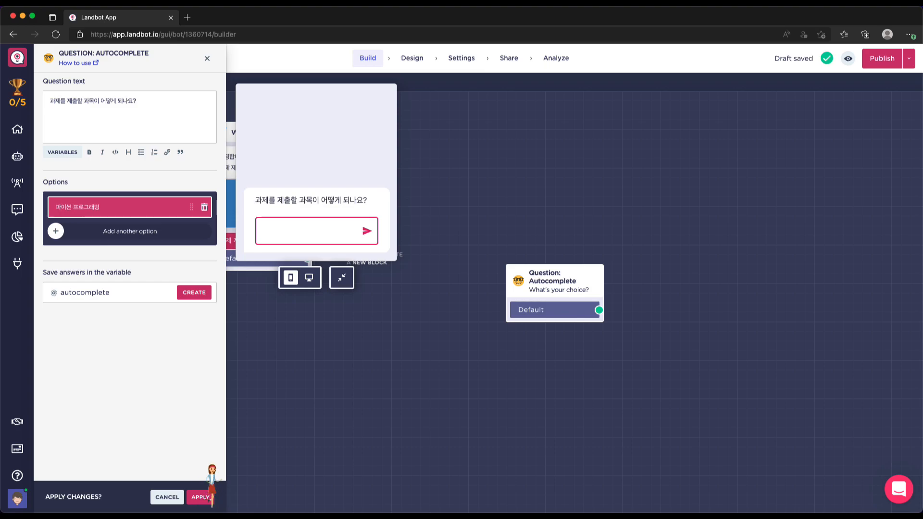
type("ㅁ")
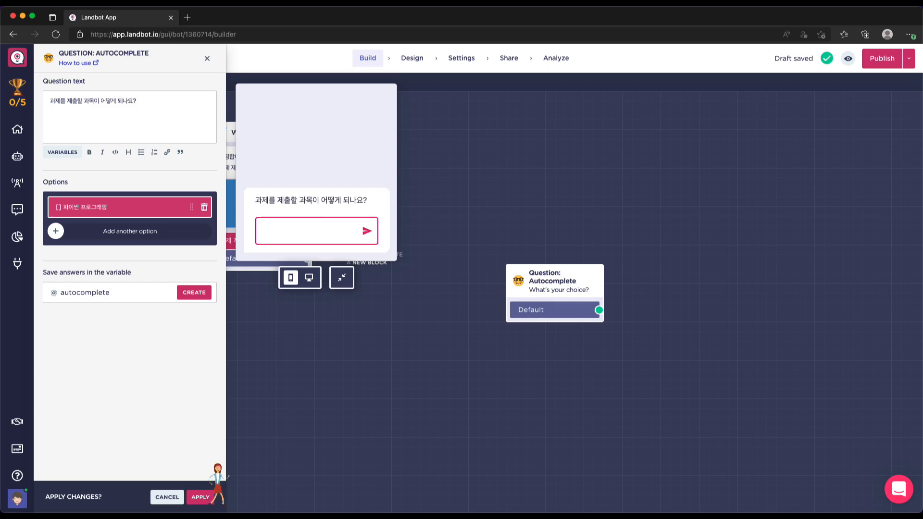
type(" 필수")
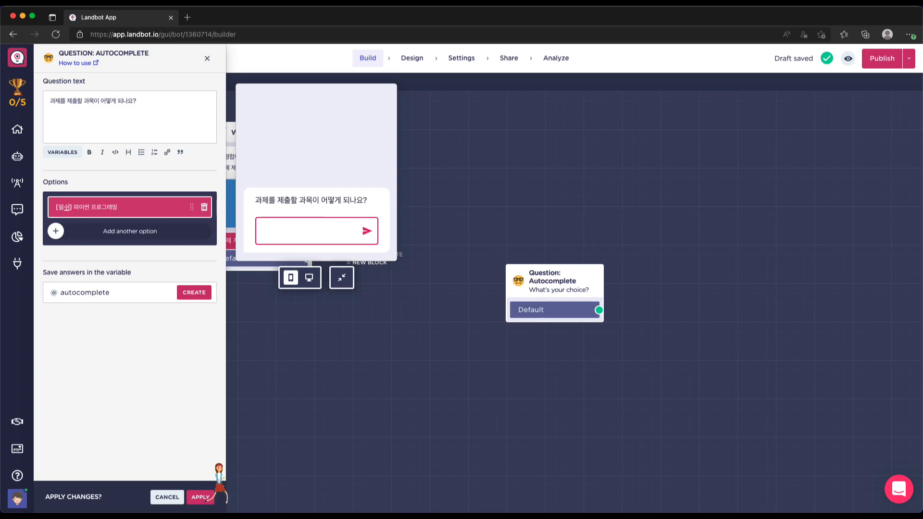
Step: Add a second answer option, "[필수] 데이터베이스", to the autocomplete question
key("Return")
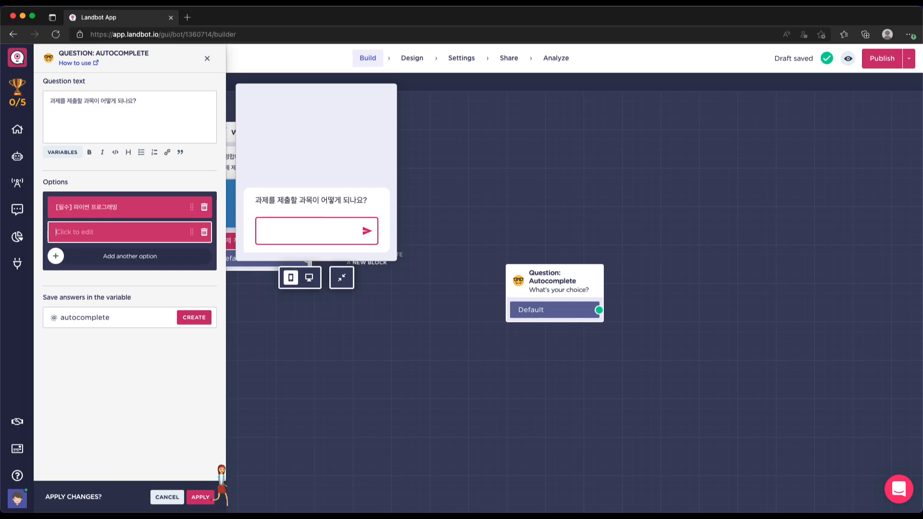
type("[]")
key("Left")
type("ㅍ")
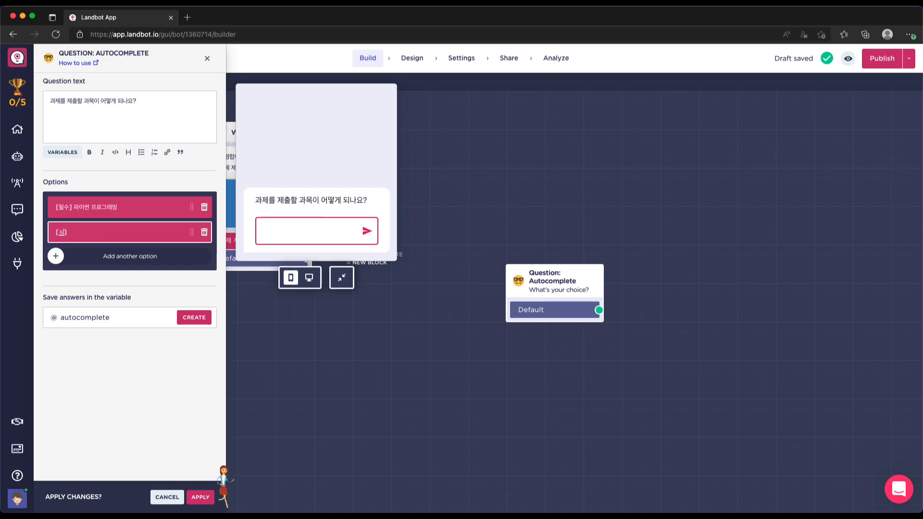
type("수")
key("Right")
type("데이터베이스")
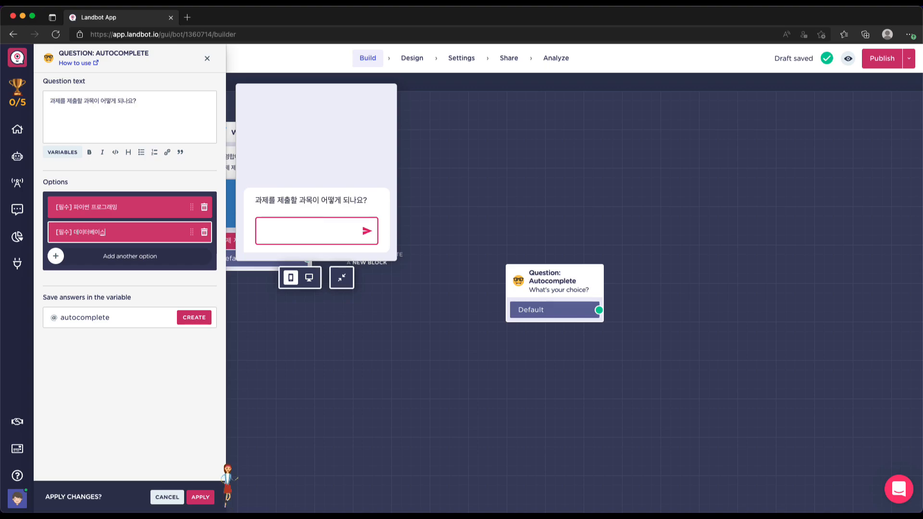
Step: Add a third answer option, "[선택] 인공지능", to the autocomplete question
key("Return")
type("[ㅍ")
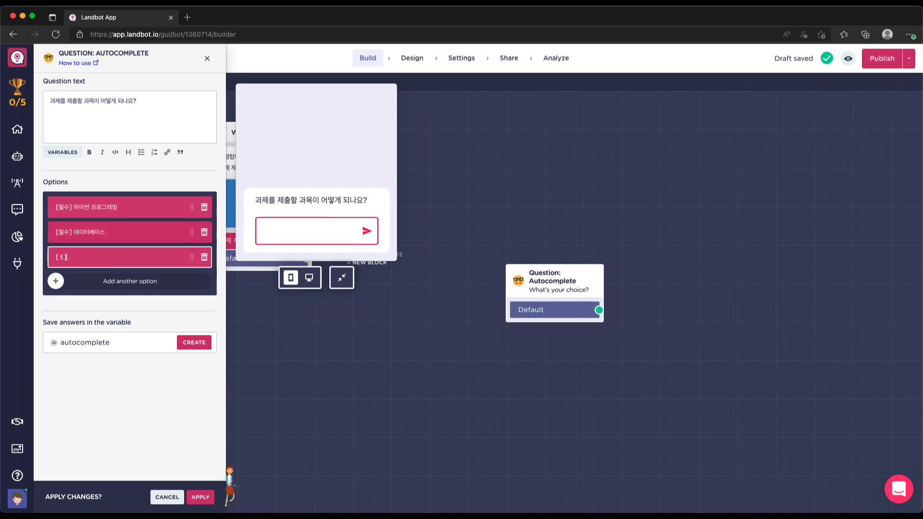
key("BackSpace")
type("] 인공")
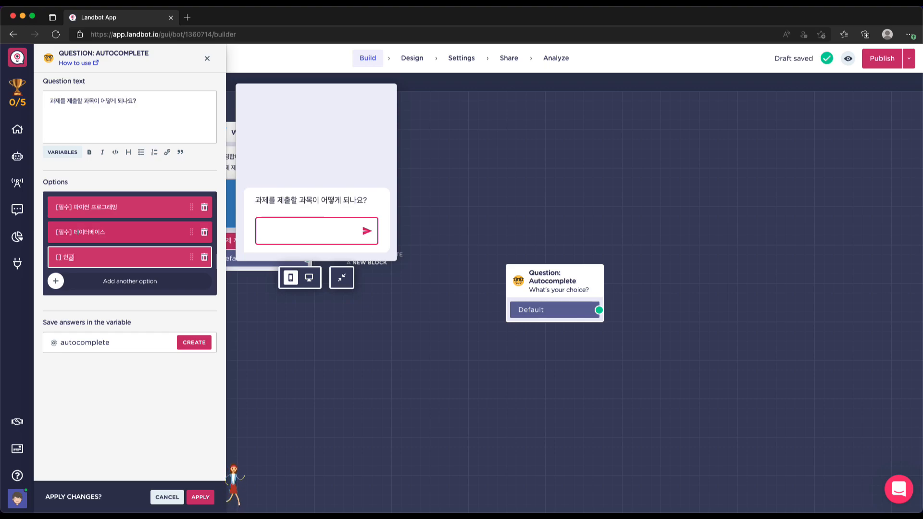
type("지능서택")
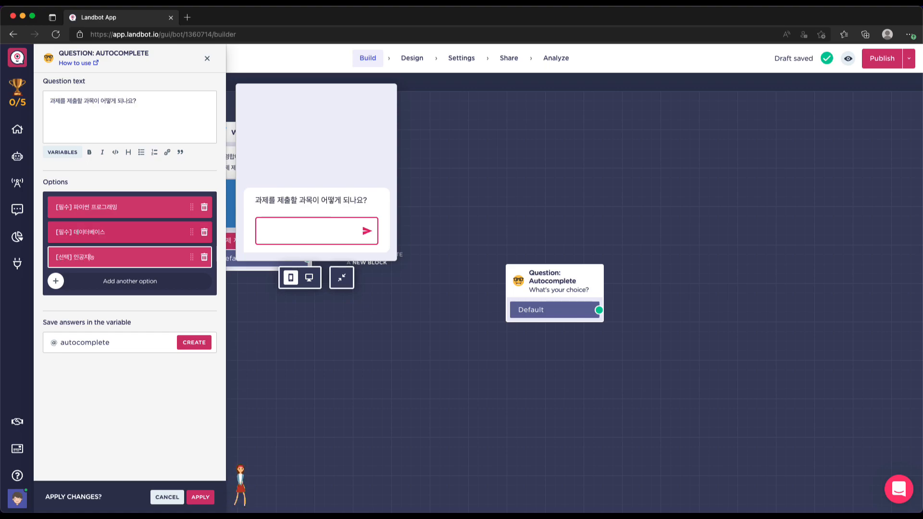
Step: Add a fourth answer option, "[선택] 컴퓨터 그래픽스", to the autocomplete question
key("Return")
type("[]")
type("ㅅ")
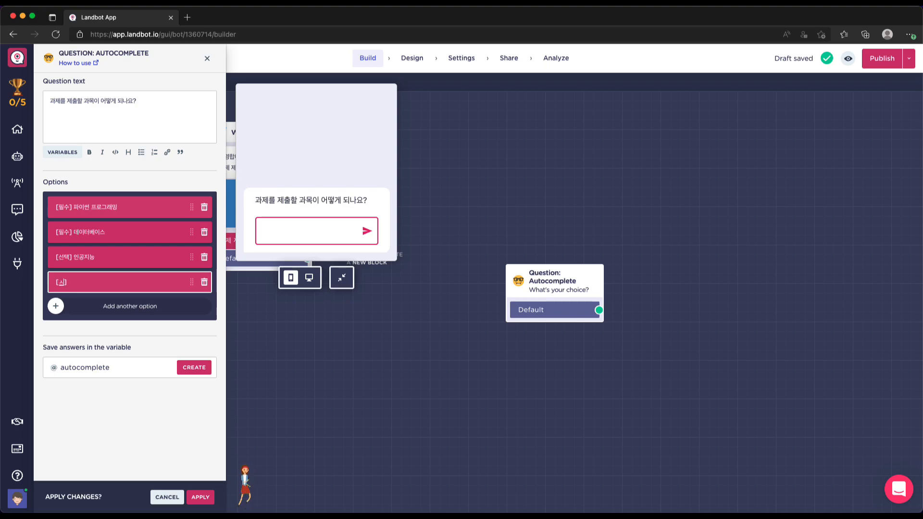
type("ㅓㄴㅌㅐㄱ컴")
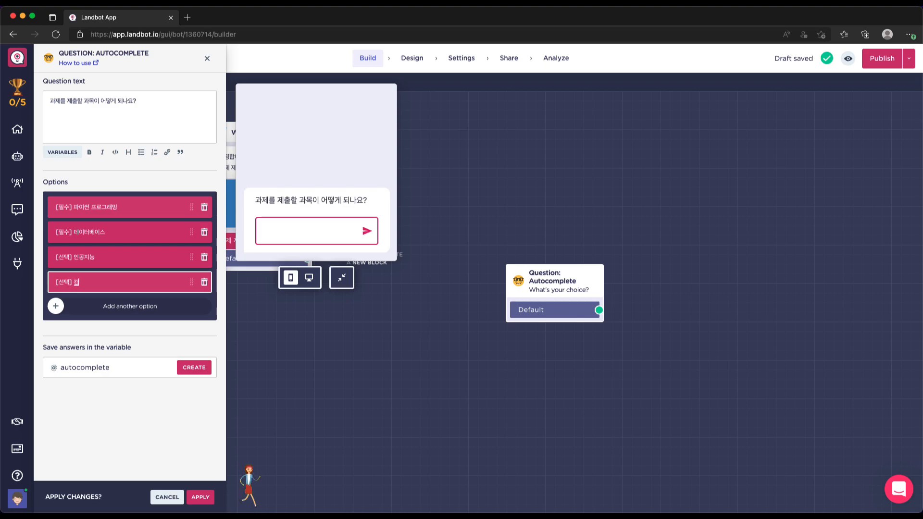
type("퓨터 그래픽스")
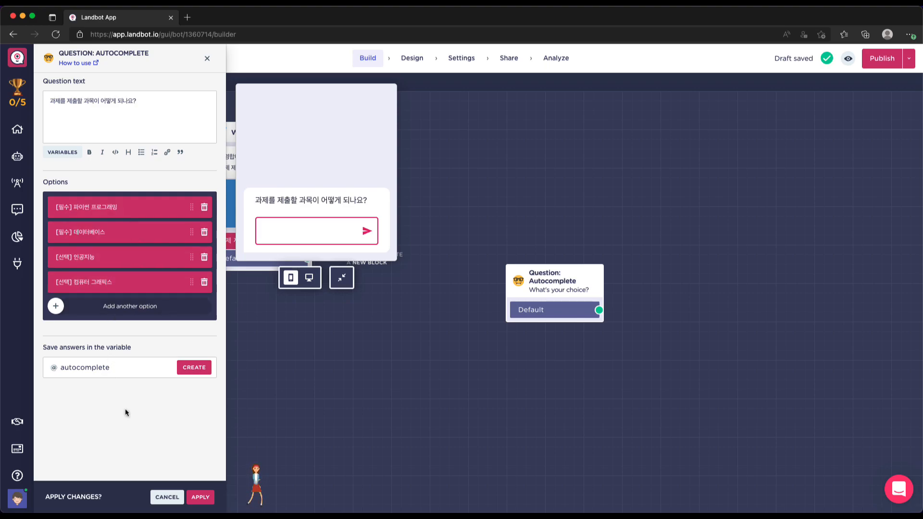
Step: Create a new variable named "subject" for saving the autocomplete question's answers
left_click(106, 363)
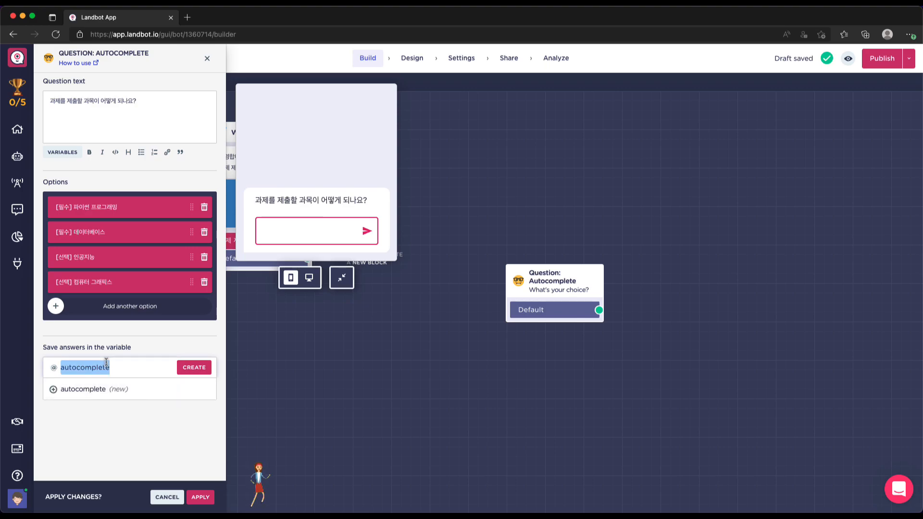
type("subject")
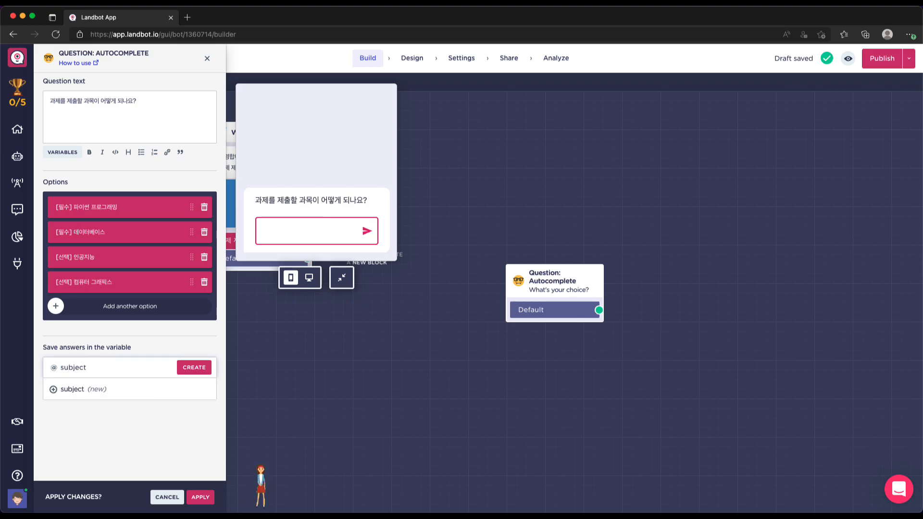
left_click(100, 391)
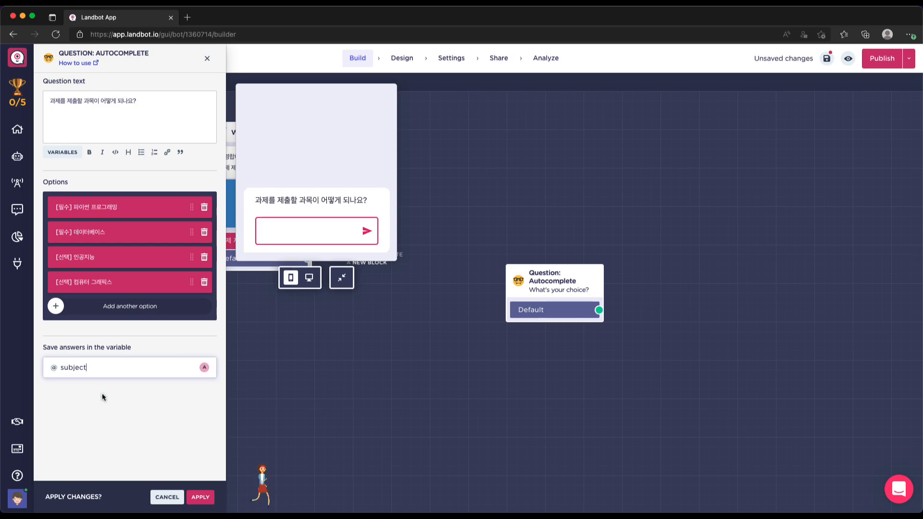
Step: Apply the autocomplete question's settings, place the block beside the Welcome block, and connect the "과제 제출 GO~" button to it
left_click(210, 503)
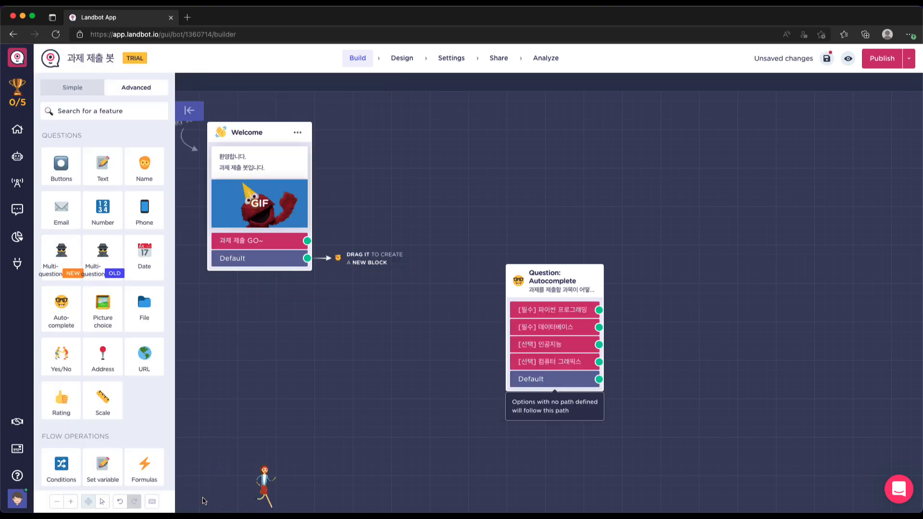
left_click_drag(568, 272, 439, 152)
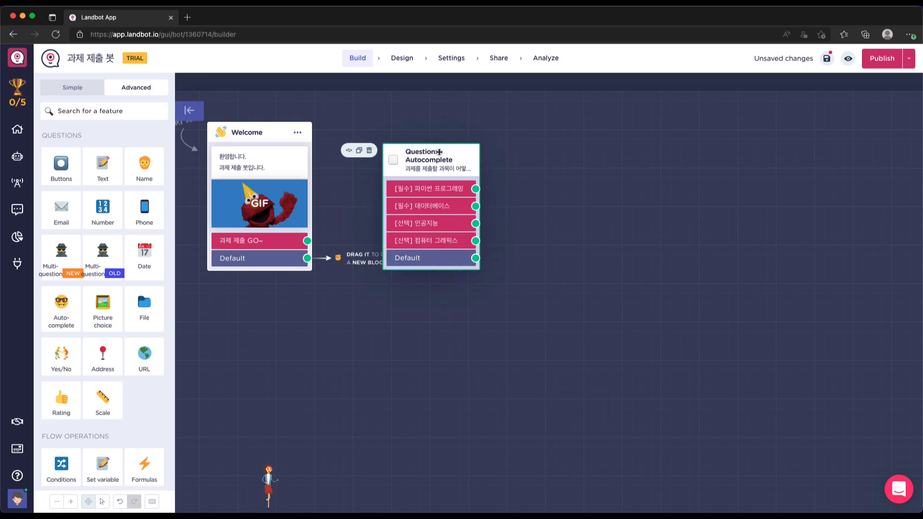
left_click_drag(304, 242, 382, 218)
Step: Add a Buttons block from the autocomplete question's Default output, with the message "과제 제출 (버튼)"
left_click_drag(475, 257, 550, 262)
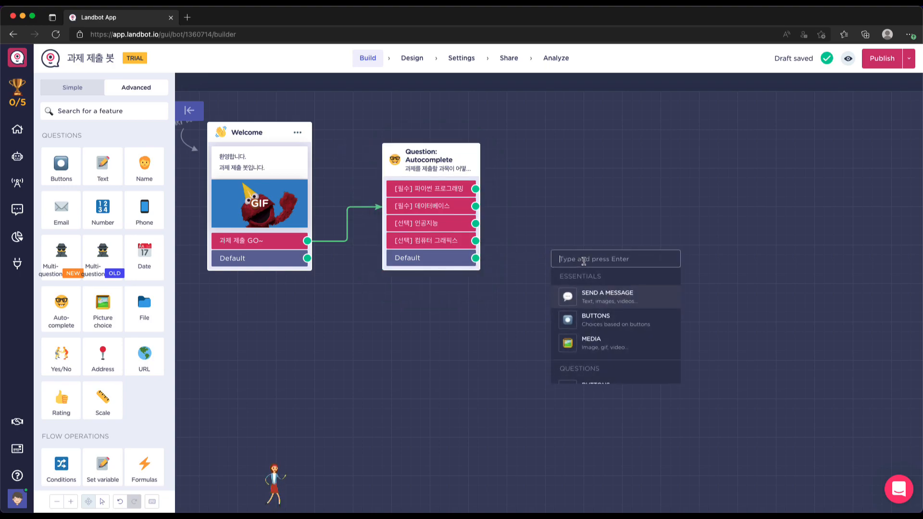
left_click(593, 320)
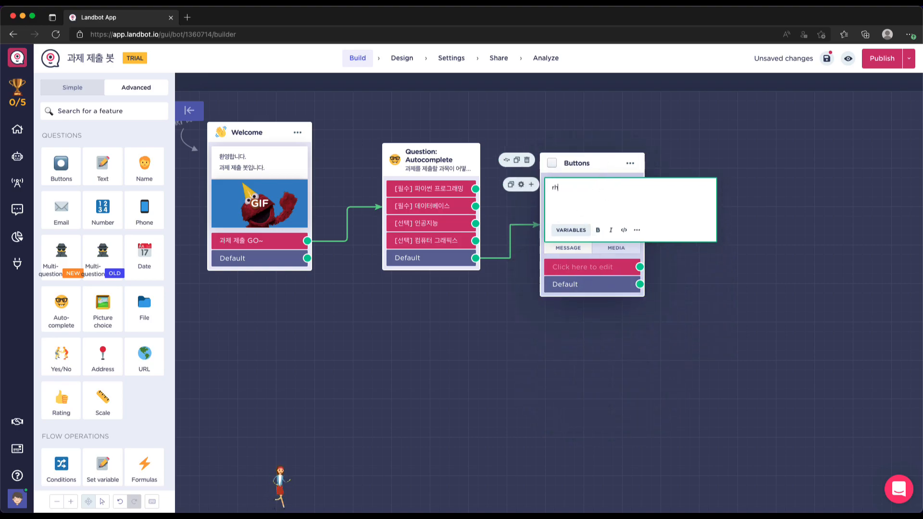
type("과제 제출")
type(" (ㅂ")
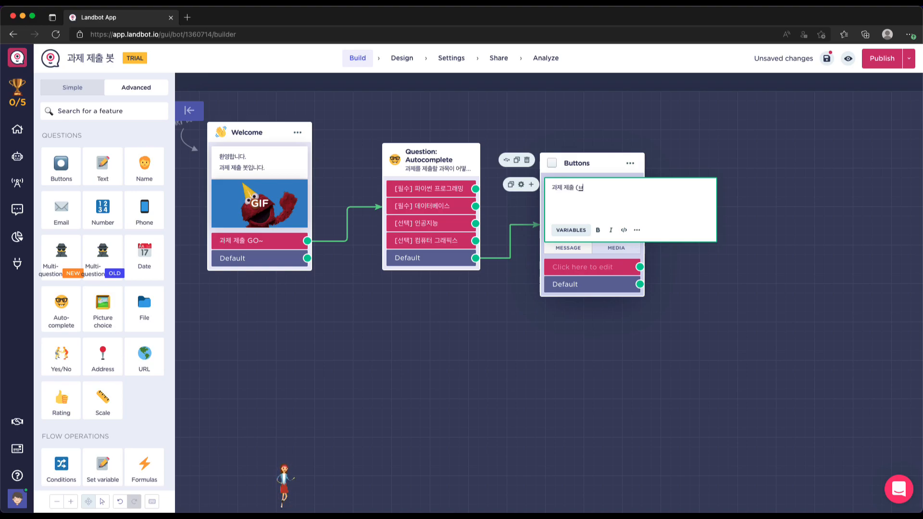
type("튼)")
Step: Label the first button of the Buttons block "[필수] 파이썬 프로그래밍"
left_click(571, 268)
type("[]\\")
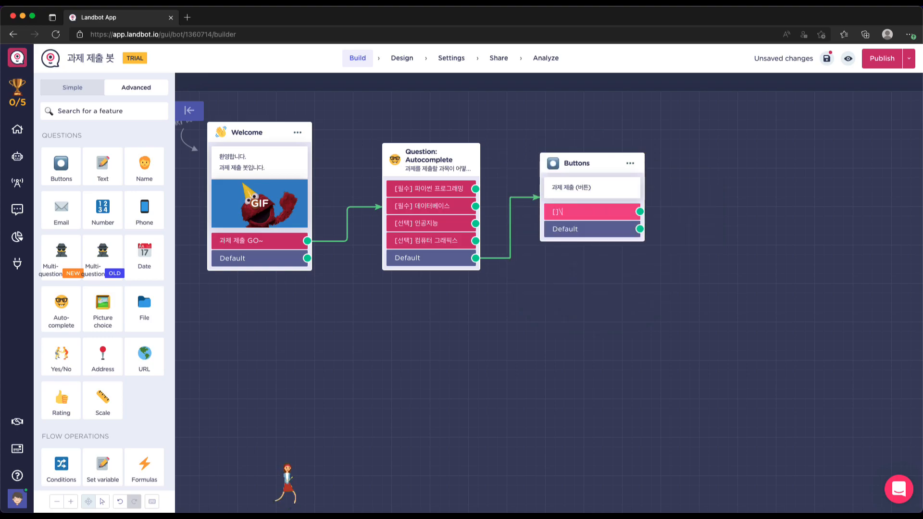
type("필수")
type(" 파이썬")
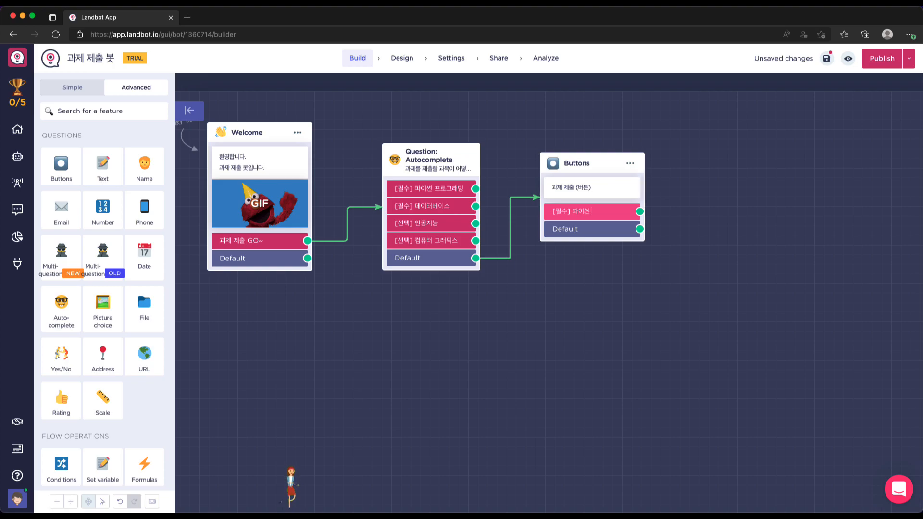
type(" 프록그래밍")
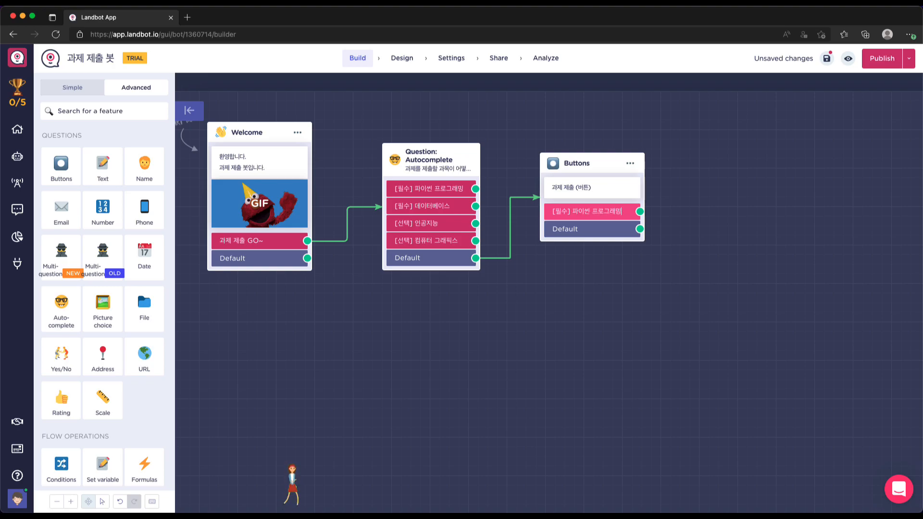
key("Tab")
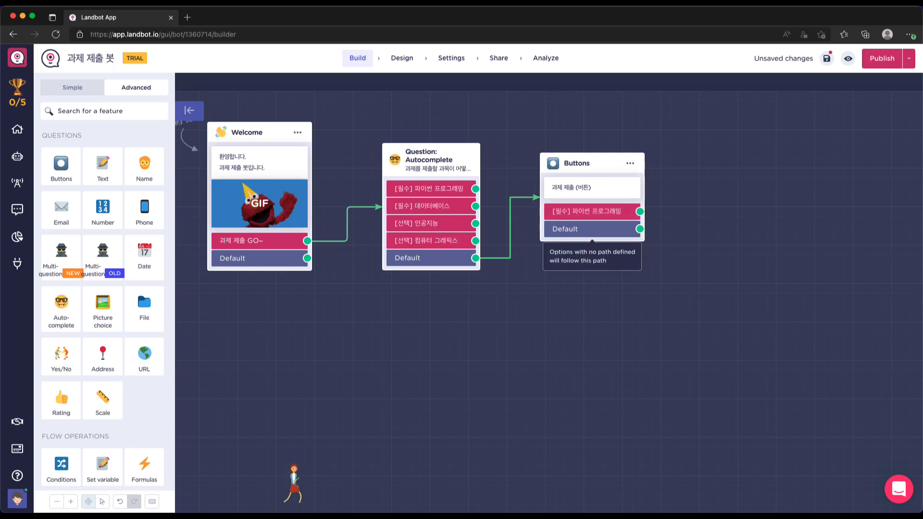
Step: Add three more buttons to the Buttons block and label the second one "[필수] 데이터베이스"
left_click(542, 220)
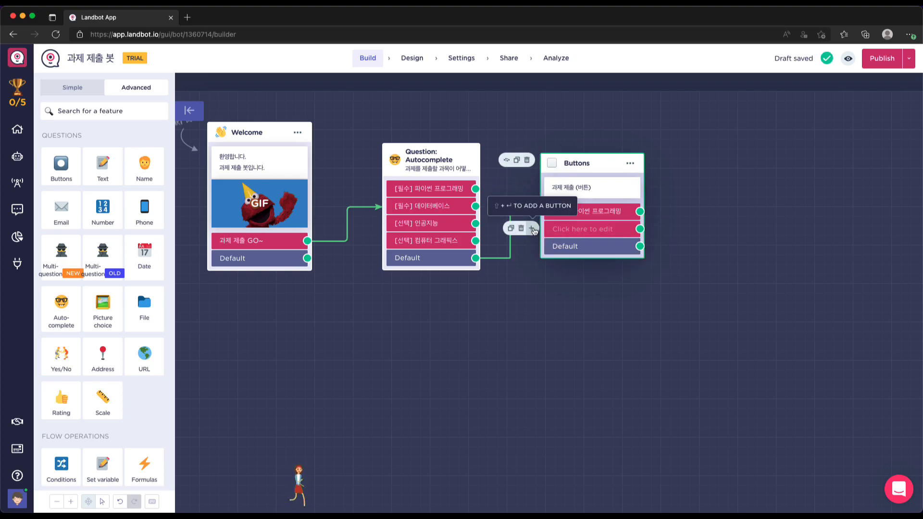
left_click(532, 229)
left_click(532, 229)
left_click(546, 229)
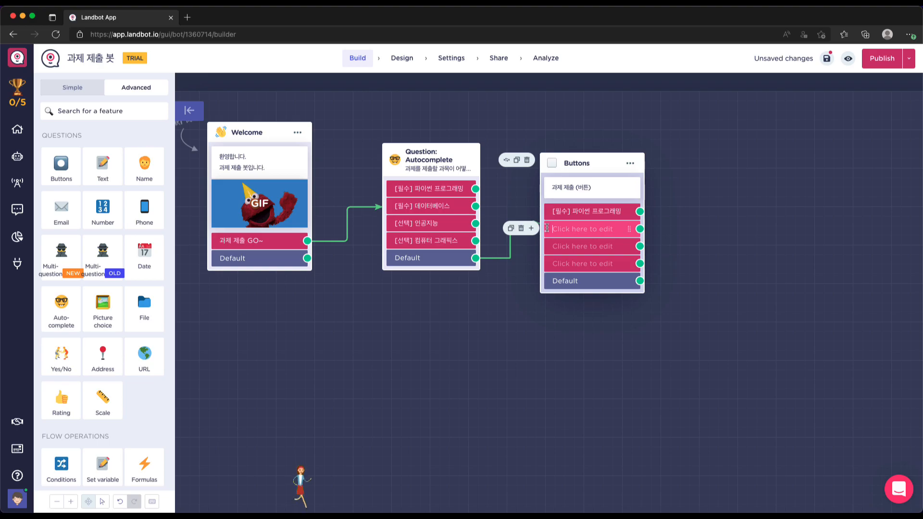
type("[필수]")
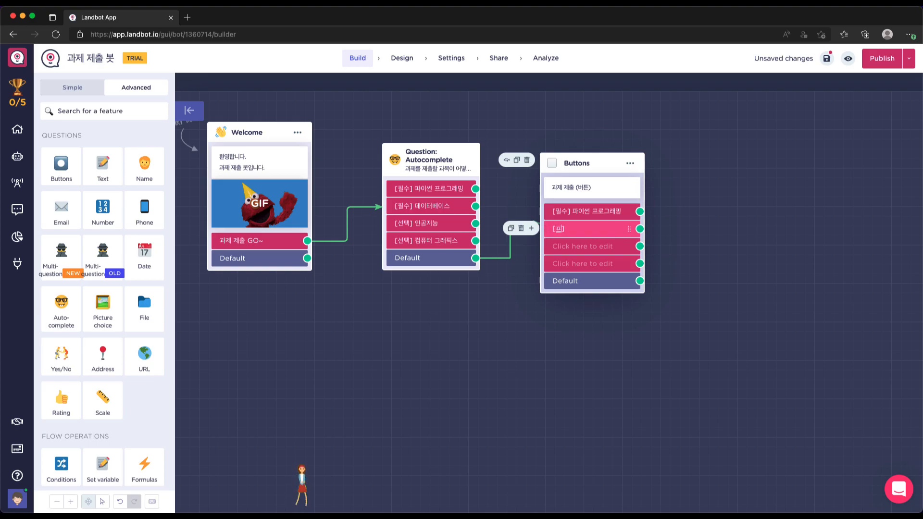
type(" 데이터베이스")
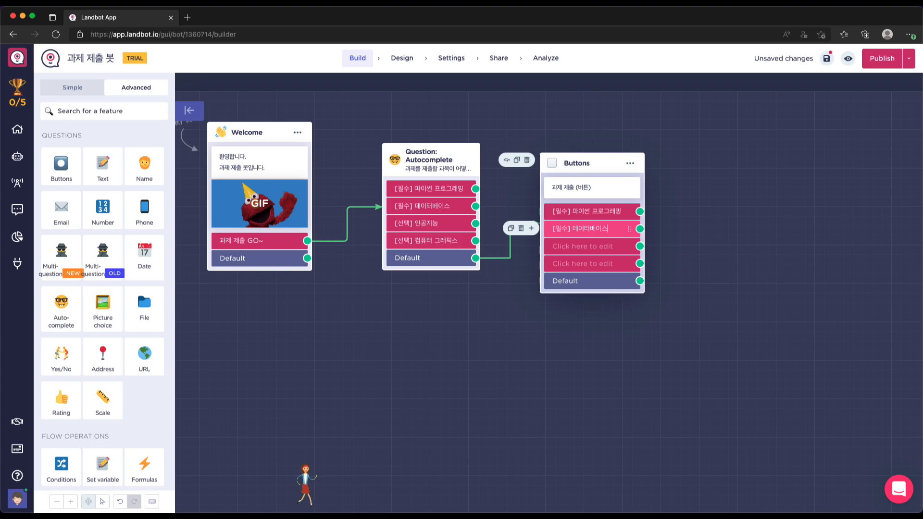
Step: Label the third button of the Buttons block "[선택] 인공지능"
key("Tab")
type("[]")
type("선택")
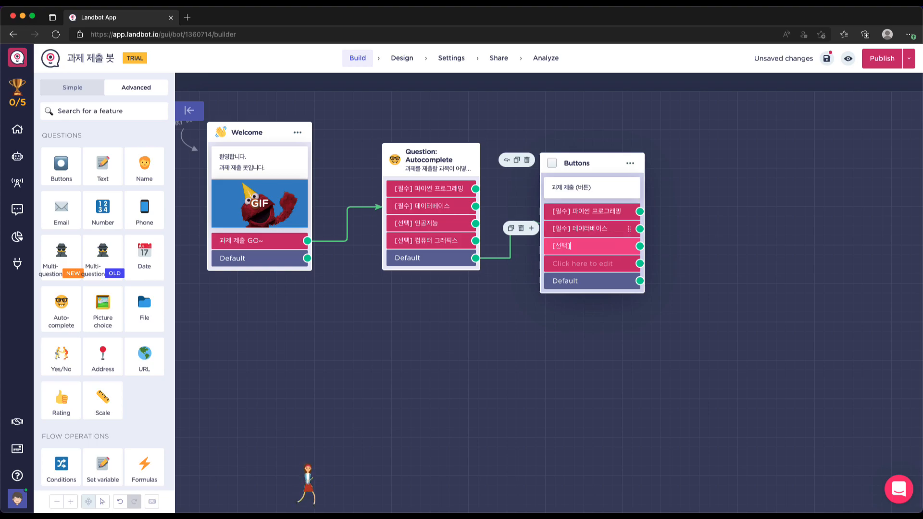
type(" 인공지능")
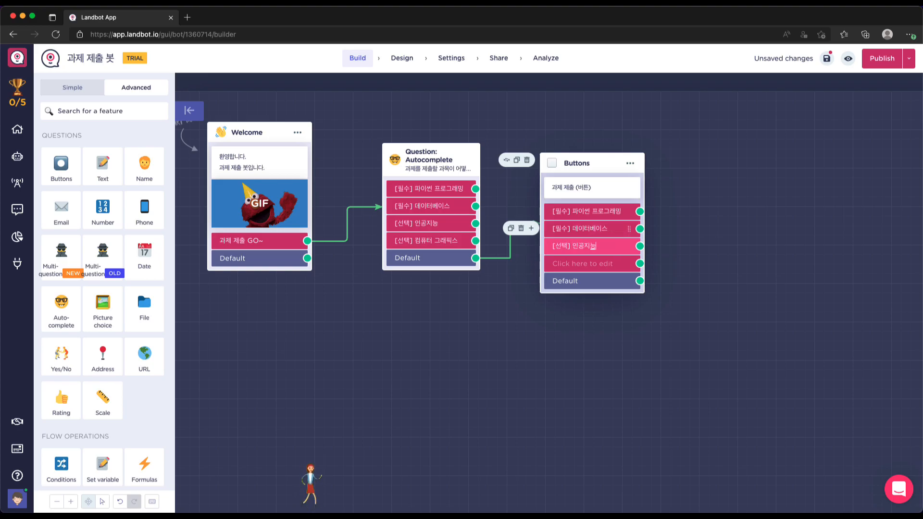
Step: Label the fourth button "[선택] 컴퓨터 그래픽스" and shift the Buttons block slightly up and away from the autocomplete question
key("Tab")
type("[]")
type("선택")
type(" 컴")
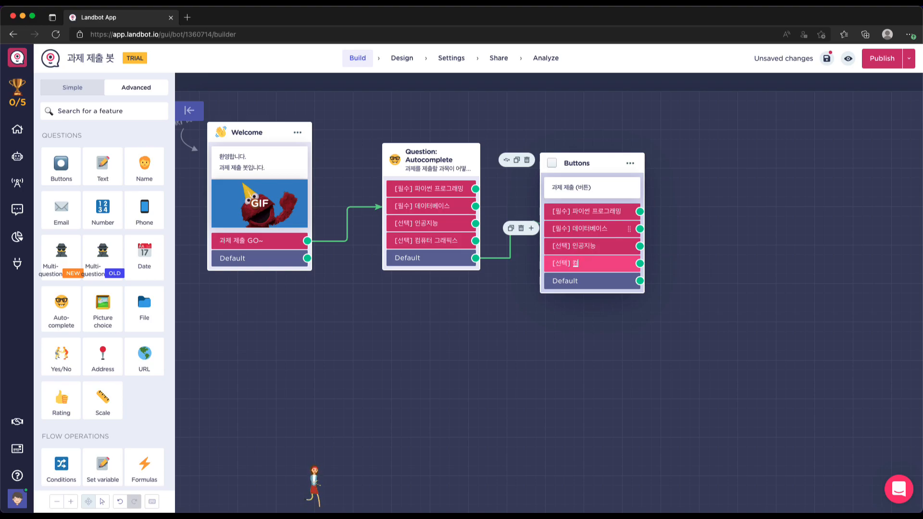
type("퓨터 그래픽스")
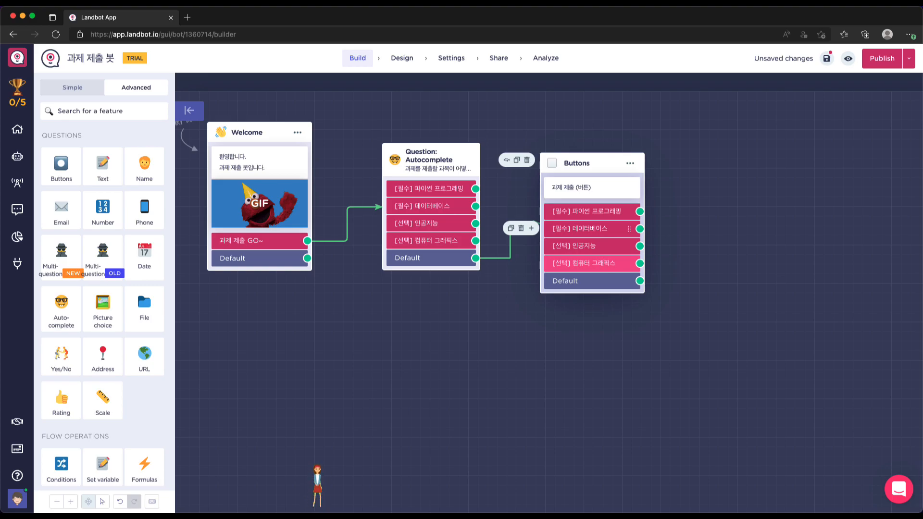
left_click_drag(608, 163, 621, 138)
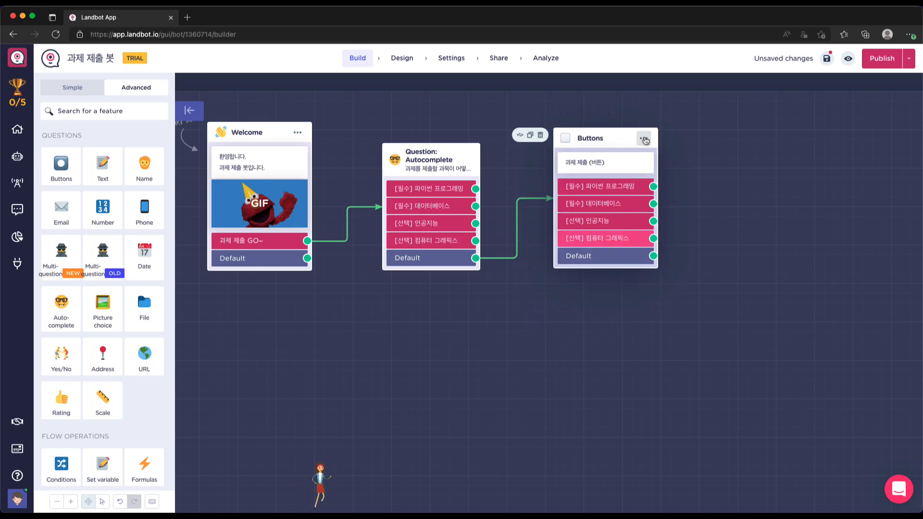
Step: In the Buttons block's settings, save the answers in the existing "subject" variable
left_click(647, 140)
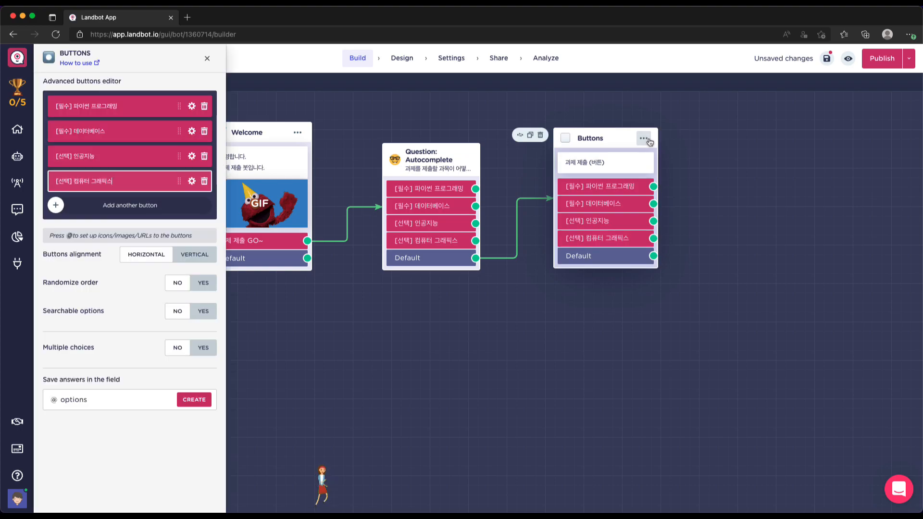
left_click(128, 397)
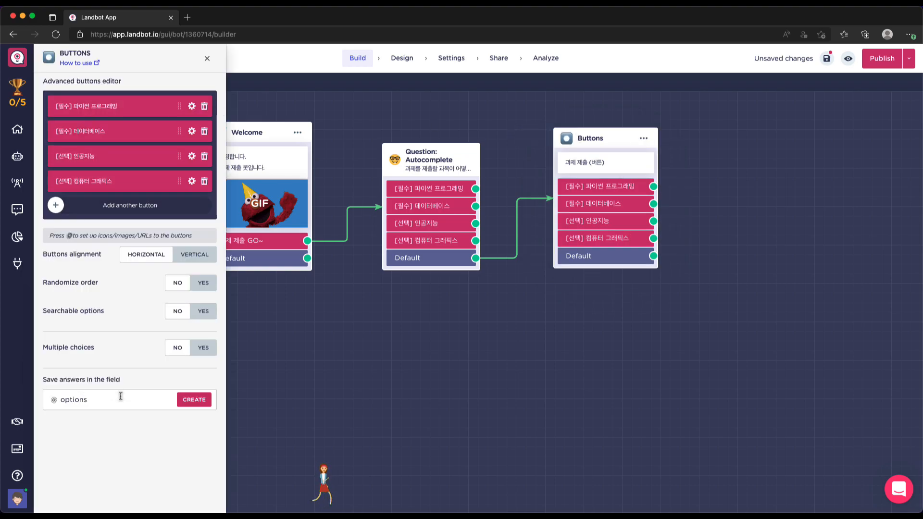
left_click(121, 396)
type("ㄴsu")
key("BackSpace")
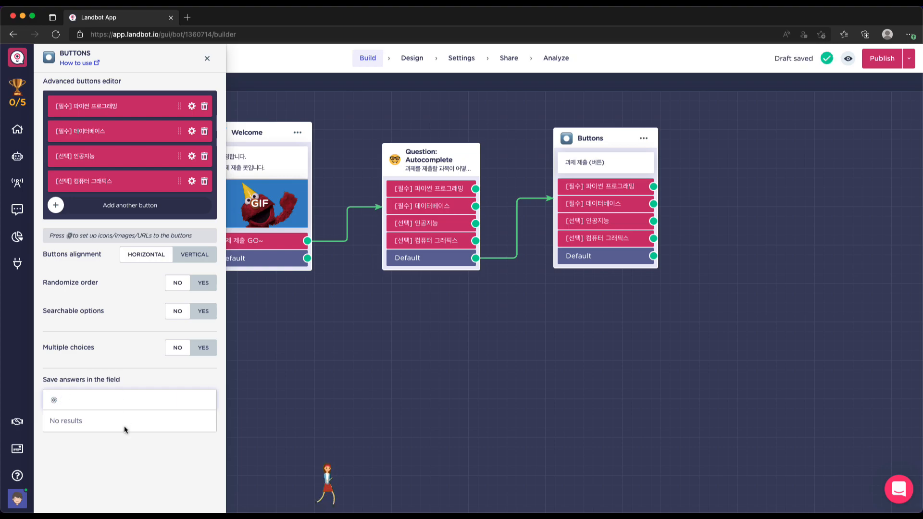
type("su")
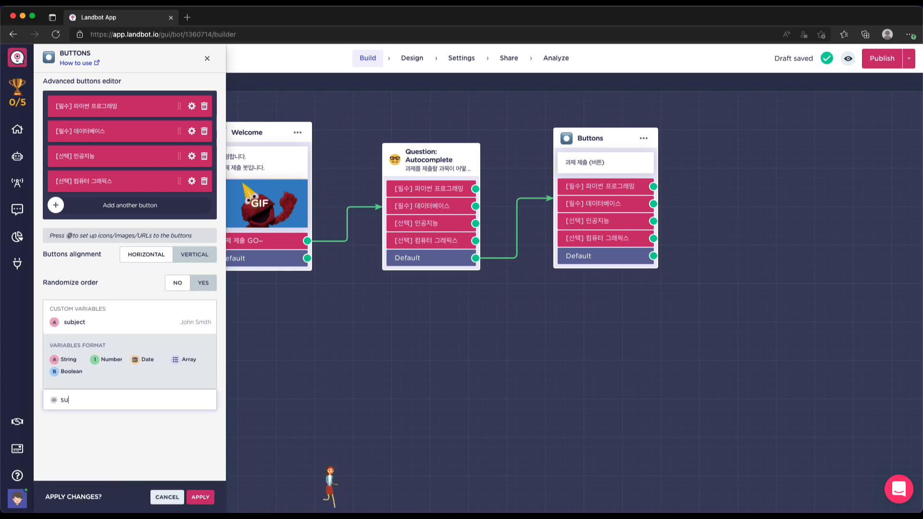
left_click(83, 322)
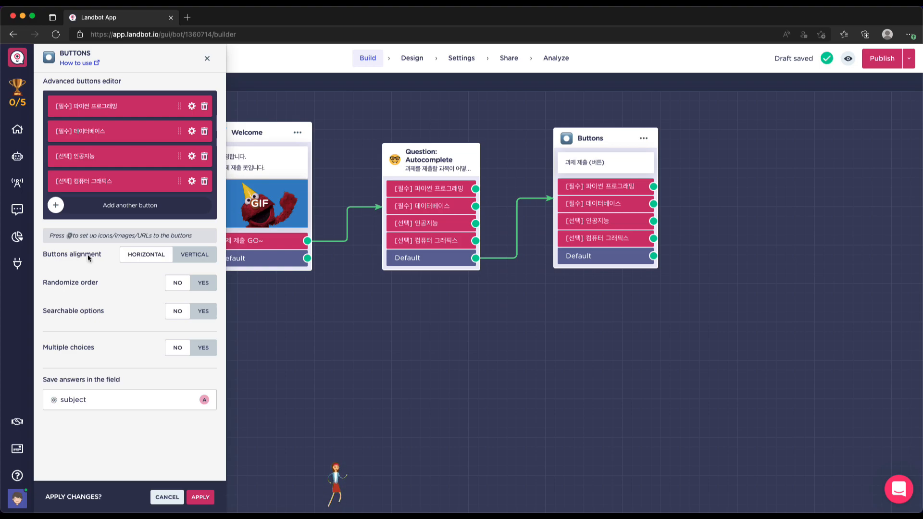
Step: Set the buttons alignment to vertical, enable searchable options, apply the changes, and nudge the Buttons block slightly down
left_click(204, 258)
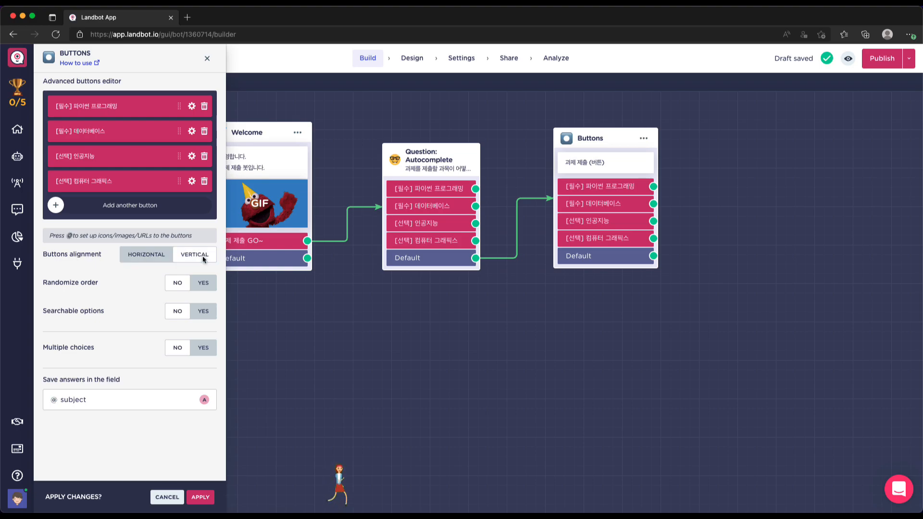
left_click(203, 312)
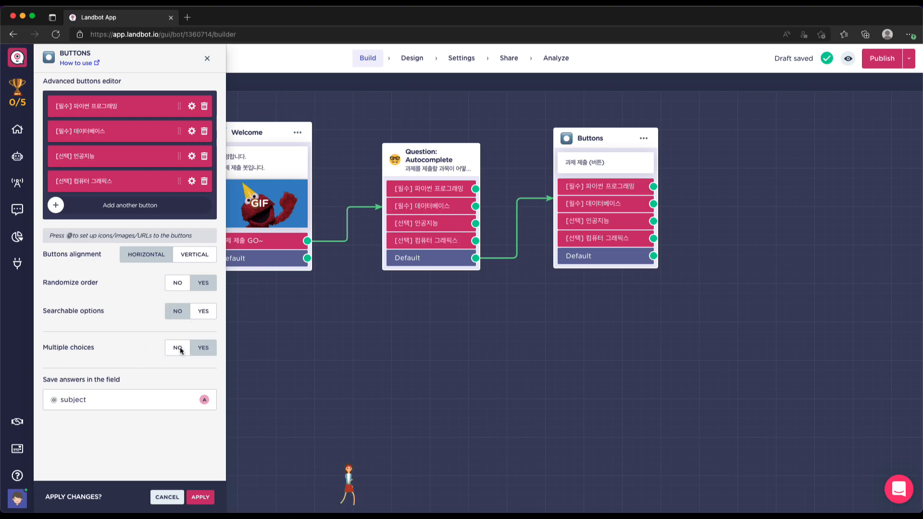
left_click(201, 498)
left_click_drag(622, 143, 627, 152)
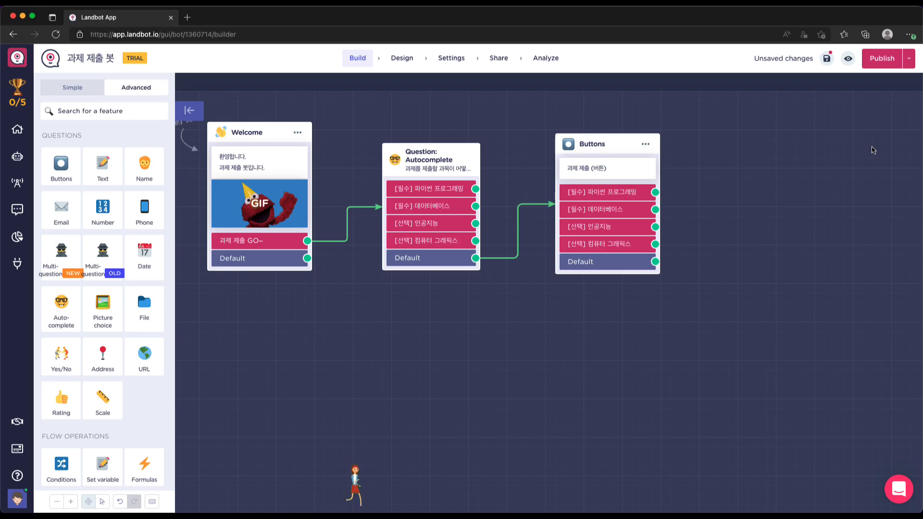
Step: Preview the bot, start the conversation with "과제 제출 GO~", and show the autocomplete question's subject options
left_click(850, 61)
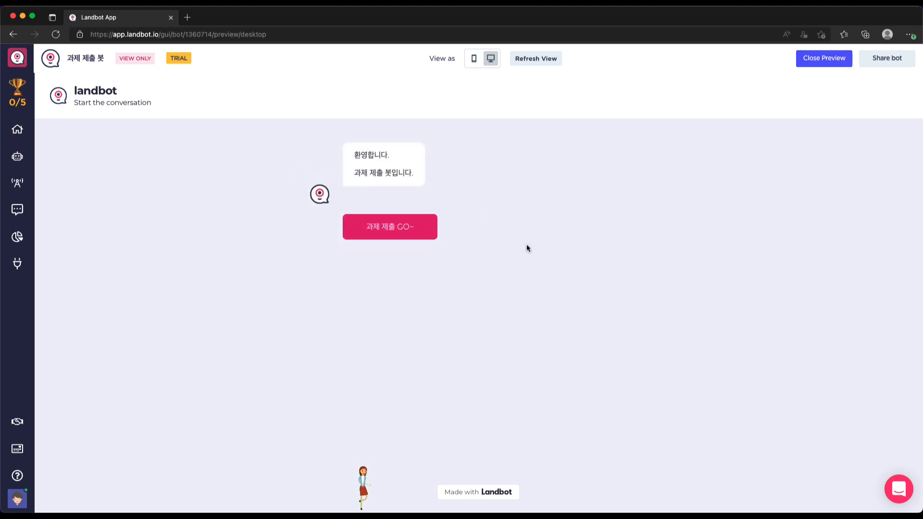
left_click(416, 314)
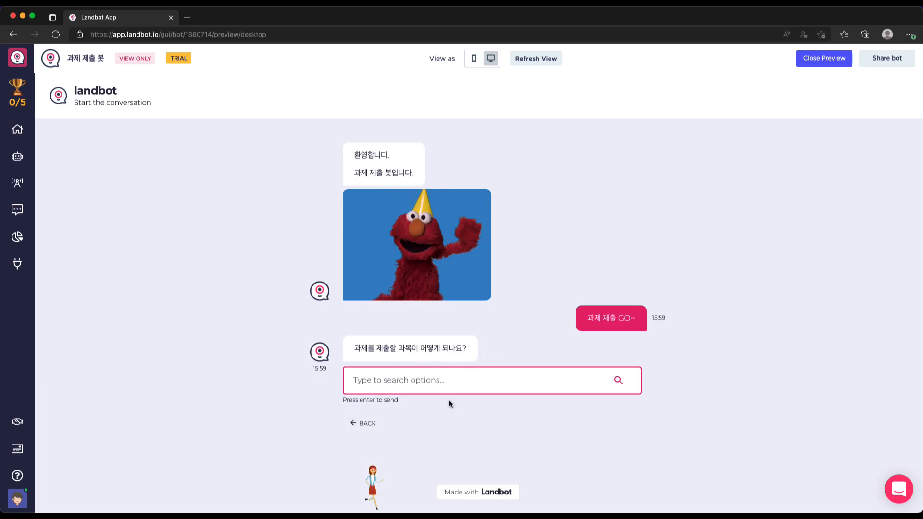
left_click(377, 380)
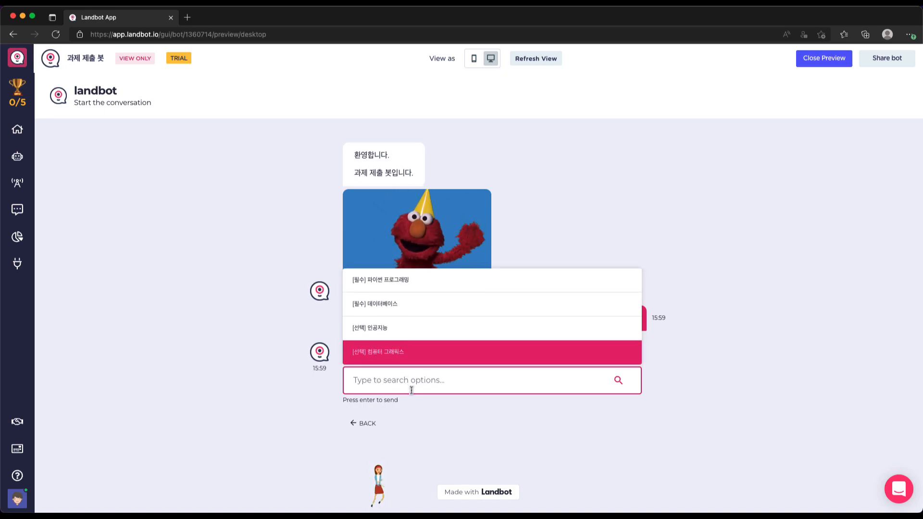
Step: Test the autocomplete search by filtering the subjects with "컴", then clear the search text
type("키")
key("BackSpace")
key("BackSpace")
type("컴")
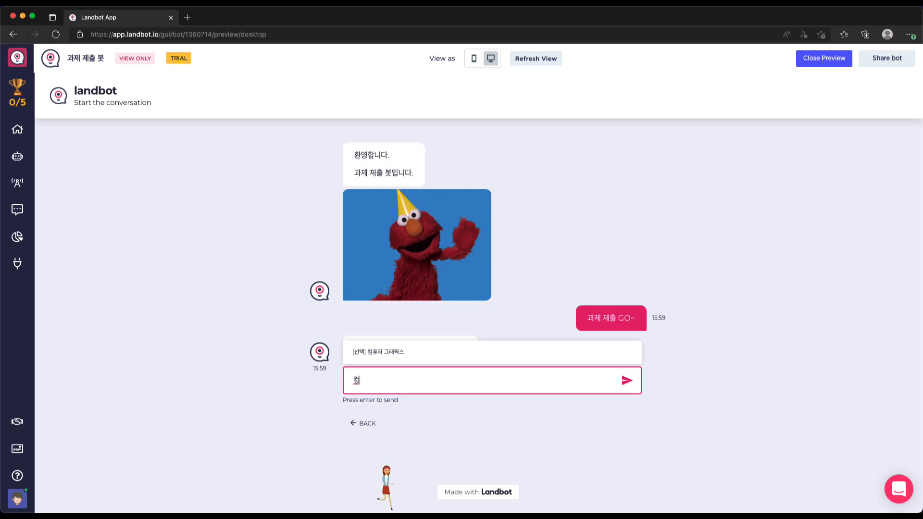
key("BackSpace")
key("BackSpace")
key("BackSpace")
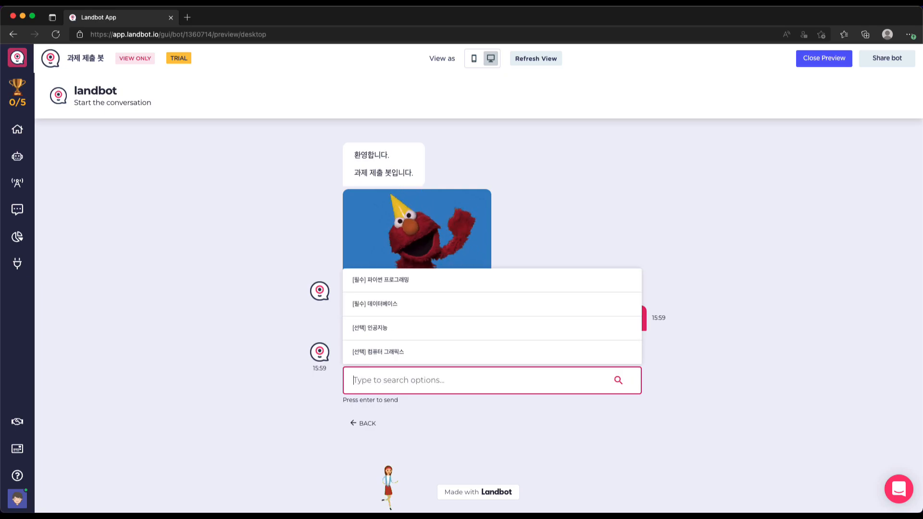
Step: Filter the subjects with "필" and send "[필수] 파이썬 프로그래밍" as the answer
type("필")
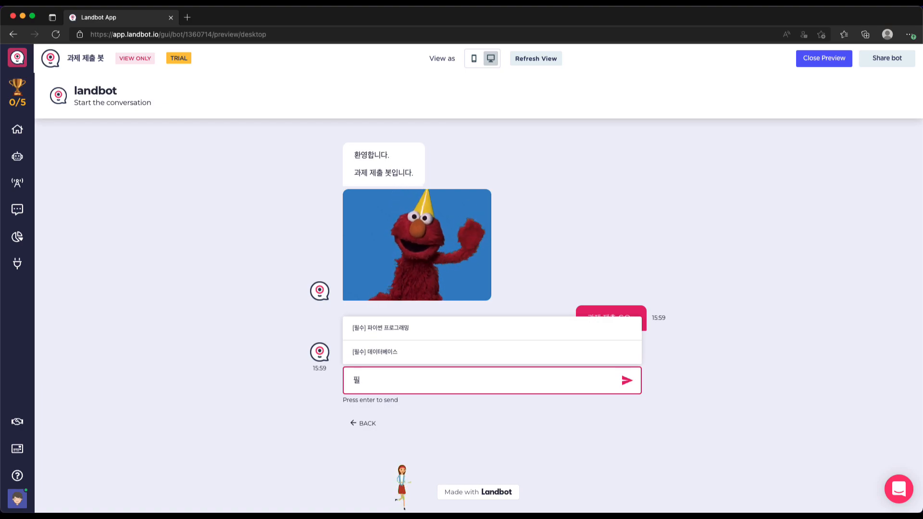
left_click(404, 335)
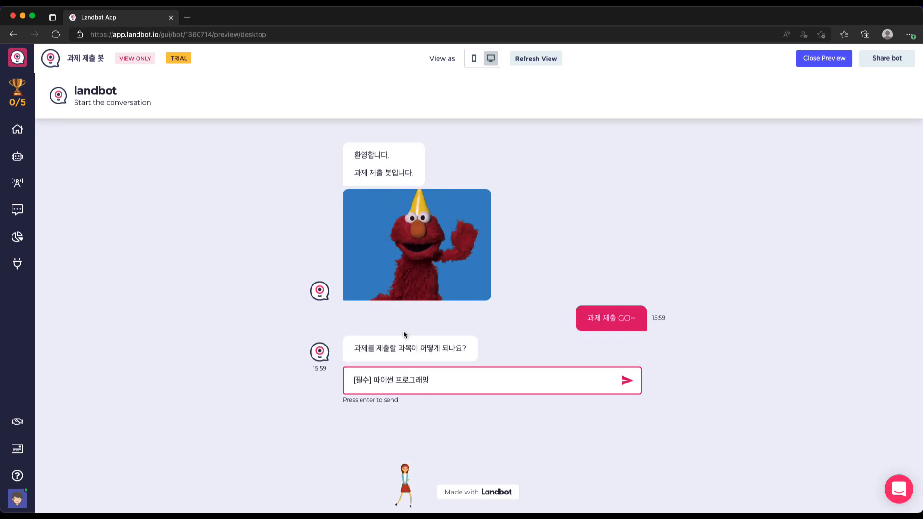
key("Return")
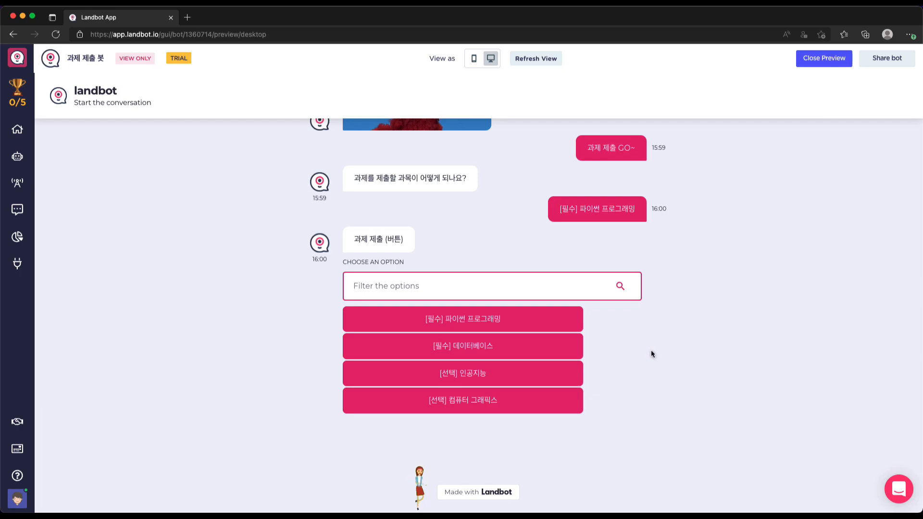
Step: Test the searchable Buttons question by filtering its subject options with "필수"
left_click(437, 286)
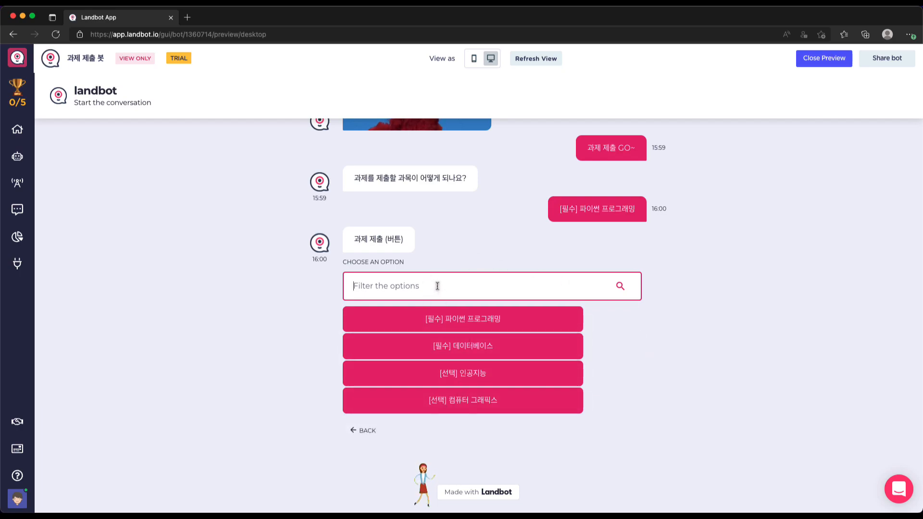
type("피")
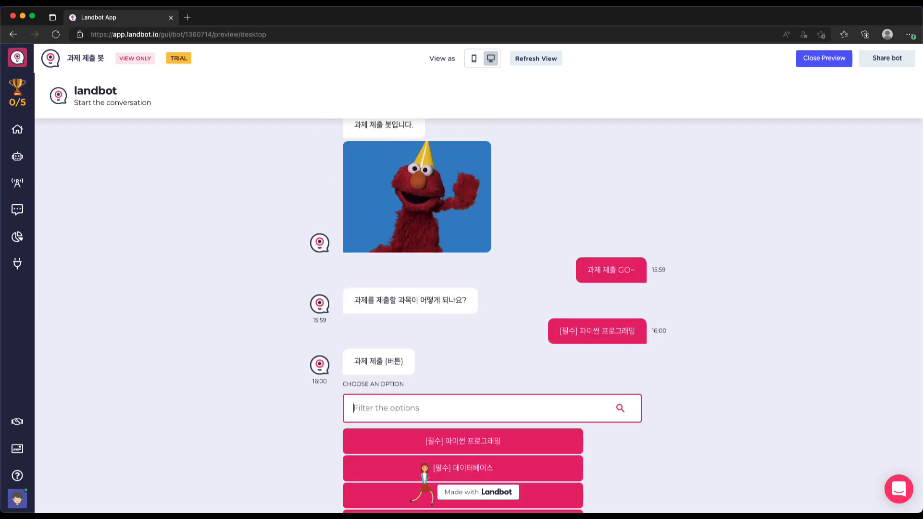
type("ㄹ수")
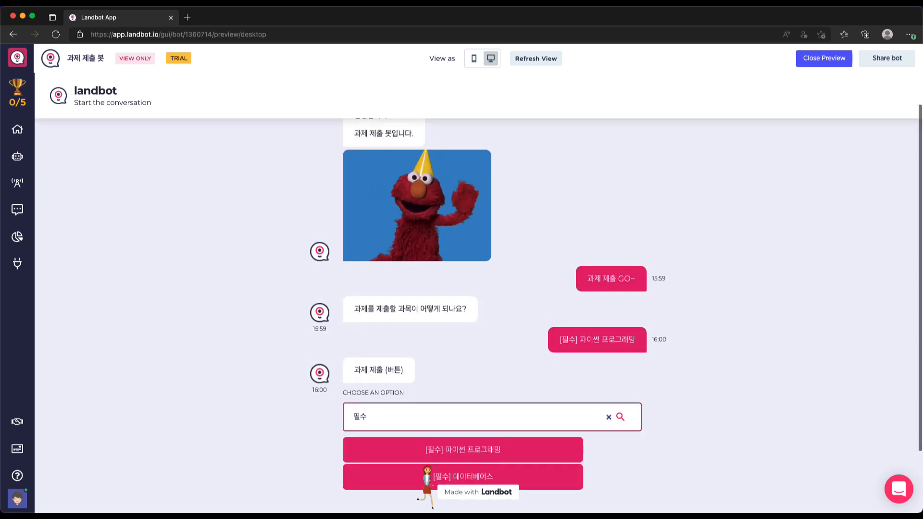
Step: Change the filter to "선택", send "[선택] 인공지능" as the answer, and close the preview
key("BackSpace")
key("BackSpace")
type("선택")
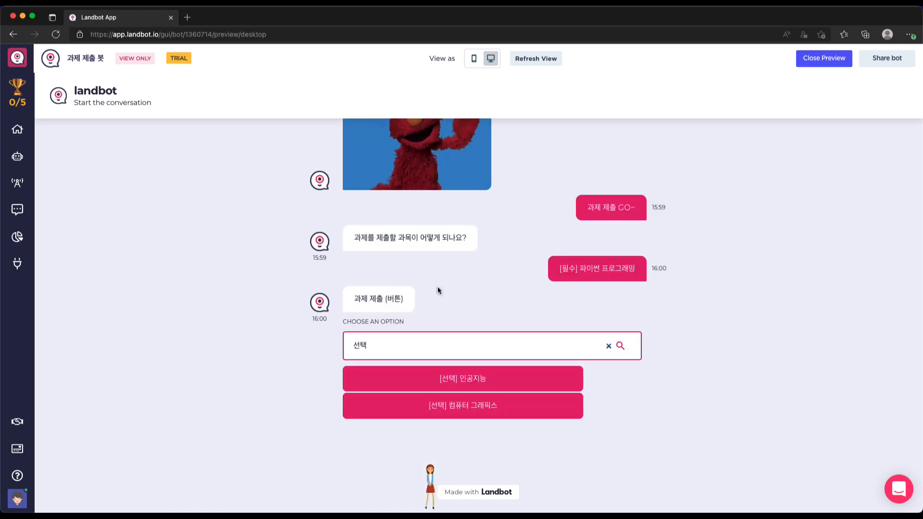
left_click(490, 378)
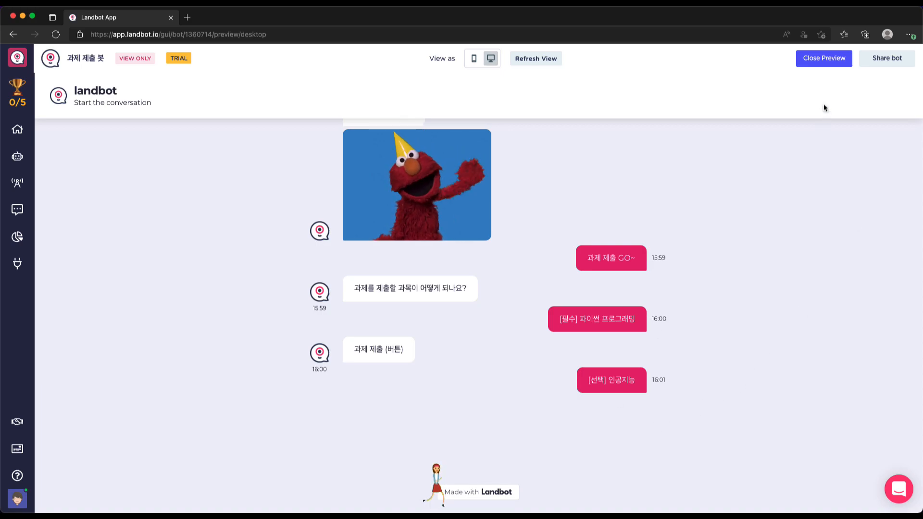
left_click(822, 69)
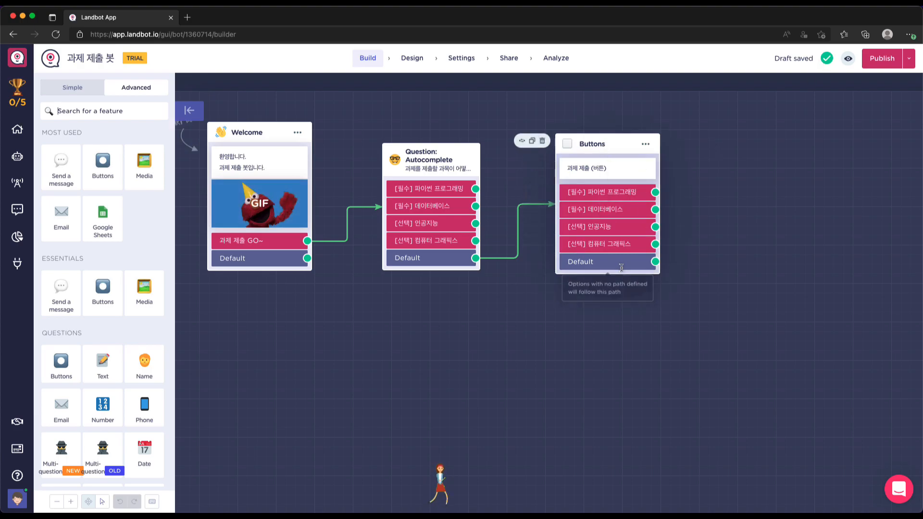
Step: Add a File question block to the bot flow
scroll(621, 269, "down", 1)
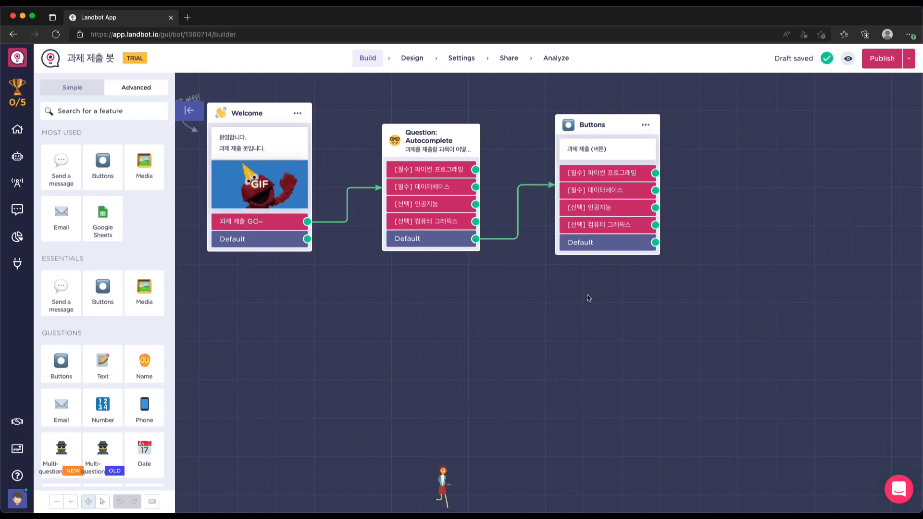
scroll(83, 308, "down", 6)
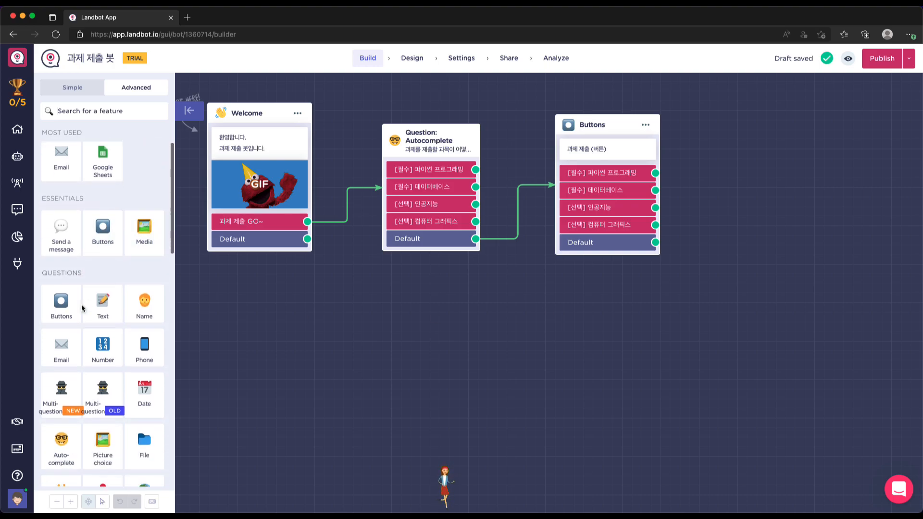
scroll(83, 308, "down", 1)
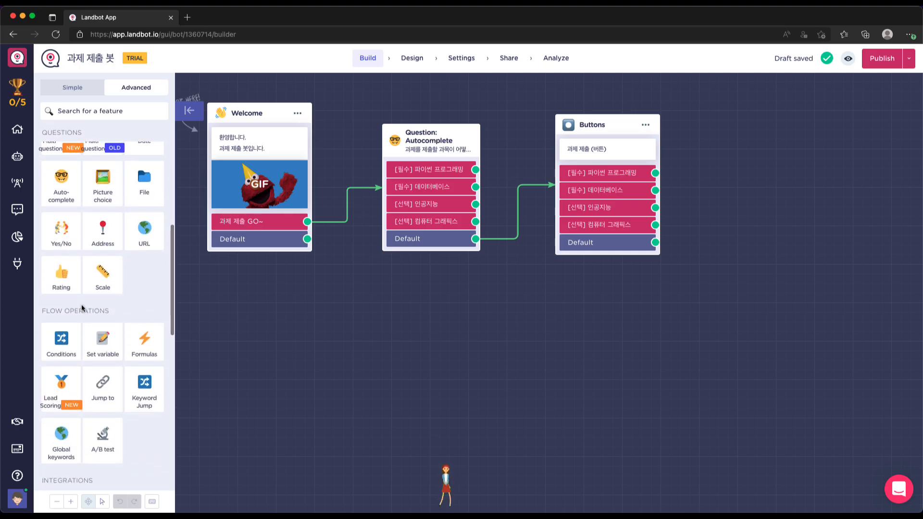
scroll(82, 307, "up", 1)
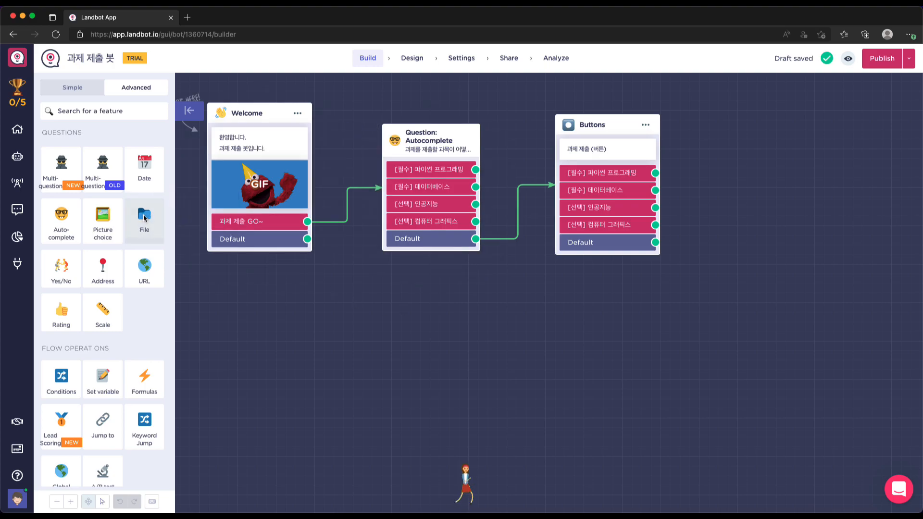
left_click(144, 217)
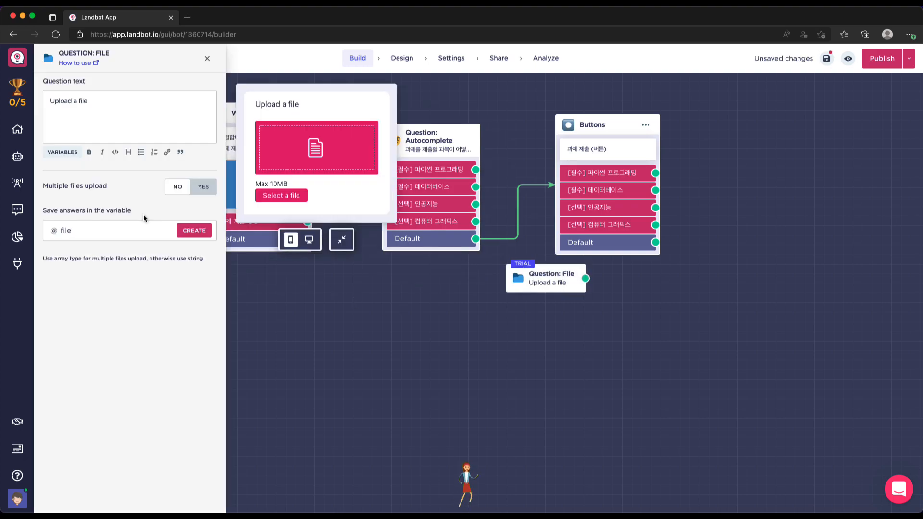
Step: Replace the File question text with "과제 파일을 업로드 하세요"
triple_click(90, 107)
type("ㄱ")
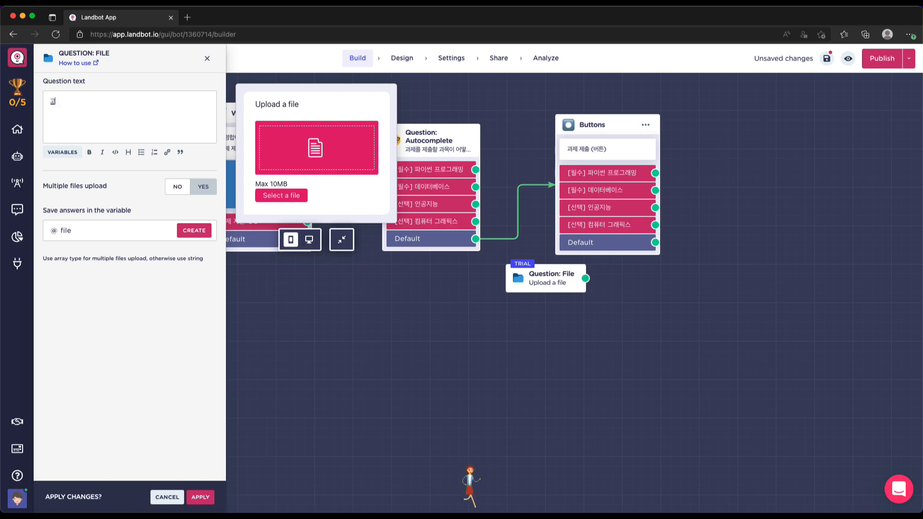
type("과제")
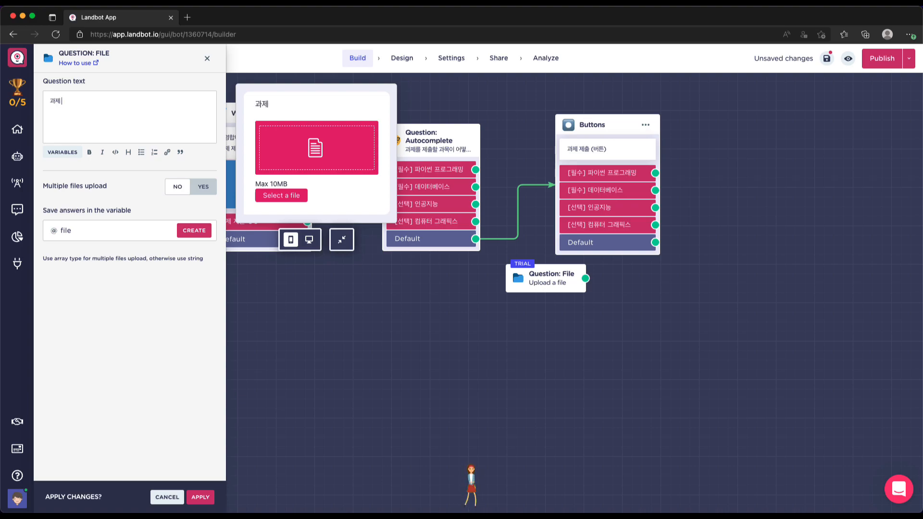
type(" 첨부")
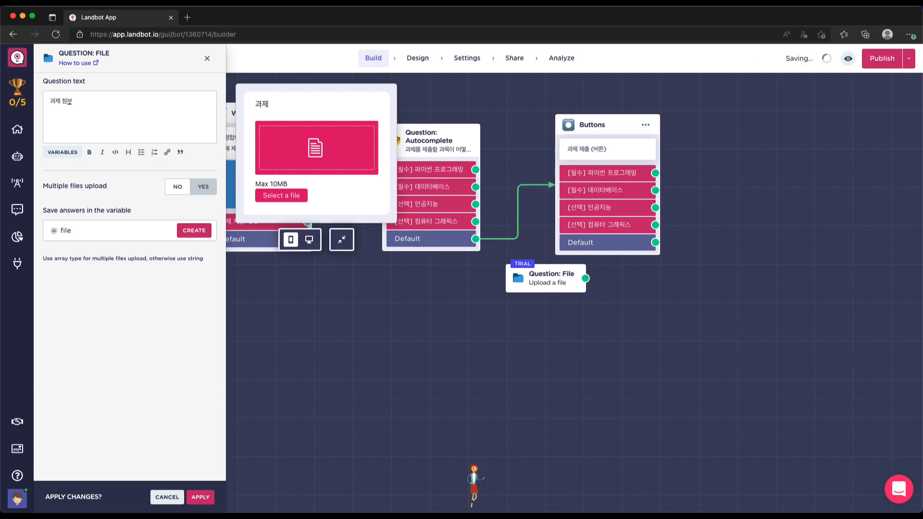
key("BackSpace")
key("BackSpace")
key("BackSpace")
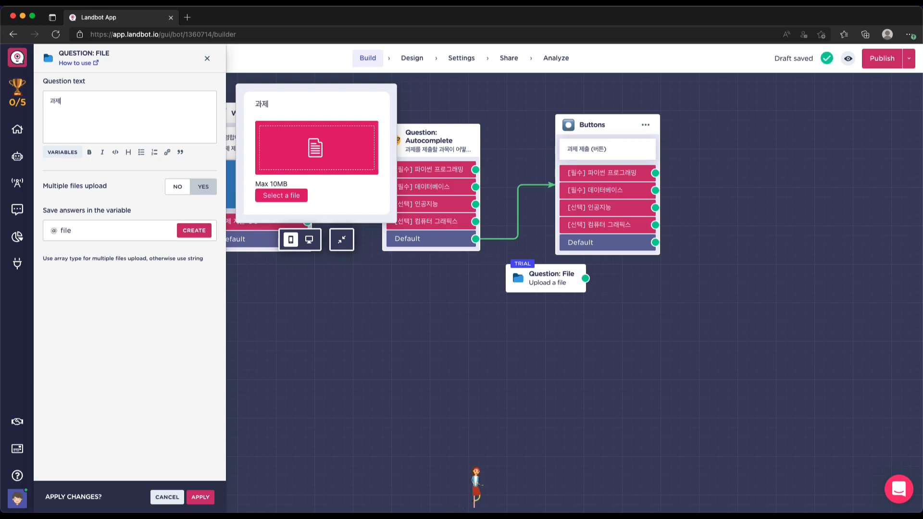
type("파일을 업")
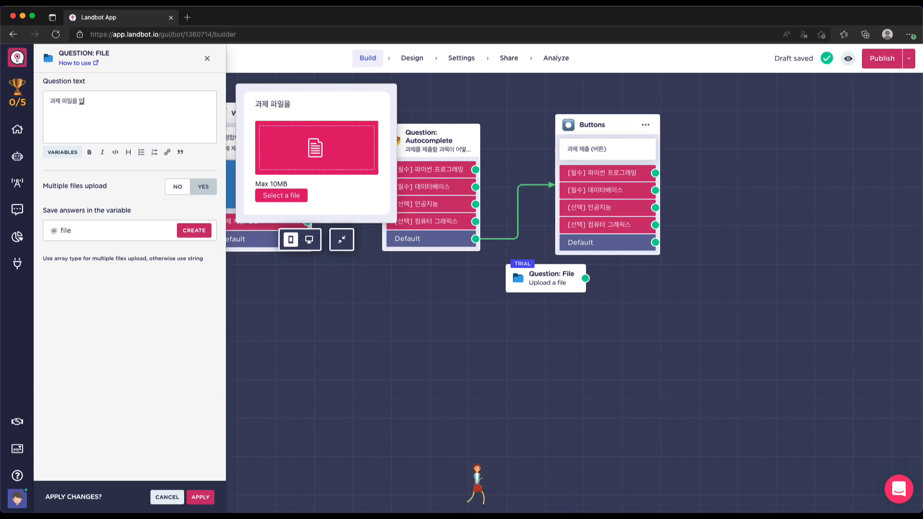
type("로드 하세요")
Step: Prefix the File question text with the progress marker "[1/2]"
left_click(50, 101)
type("1) ")
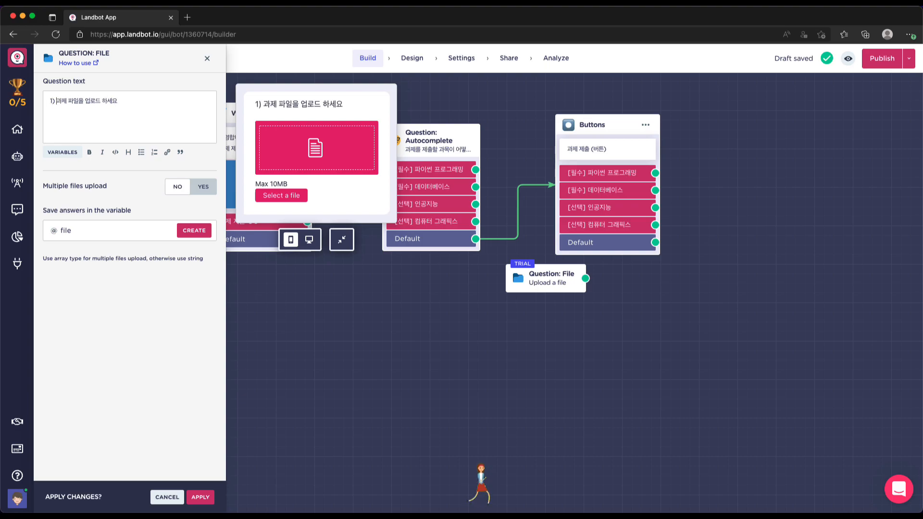
type("[]")
key("Delete")
key("Delete")
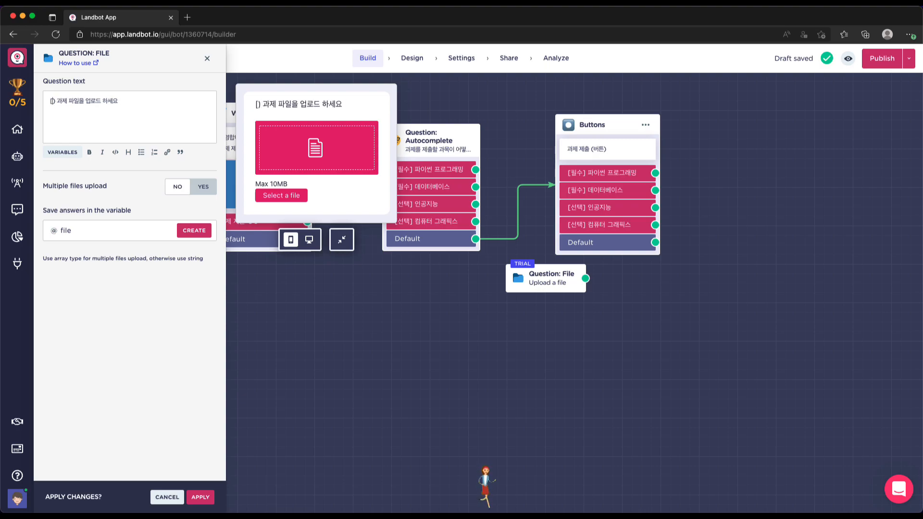
key("Delete")
type("]")
type("1/2")
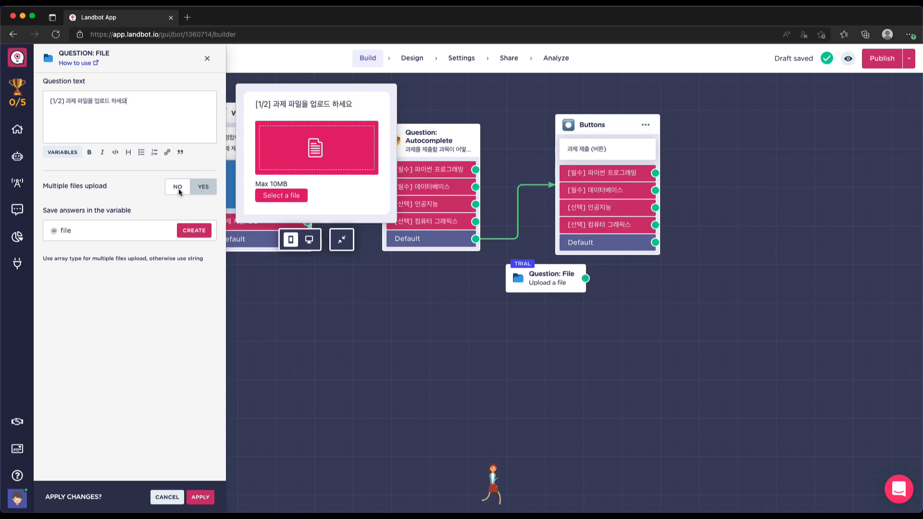
Step: Try to create a variable named homework_file for saving the uploaded file answer
left_click(99, 229)
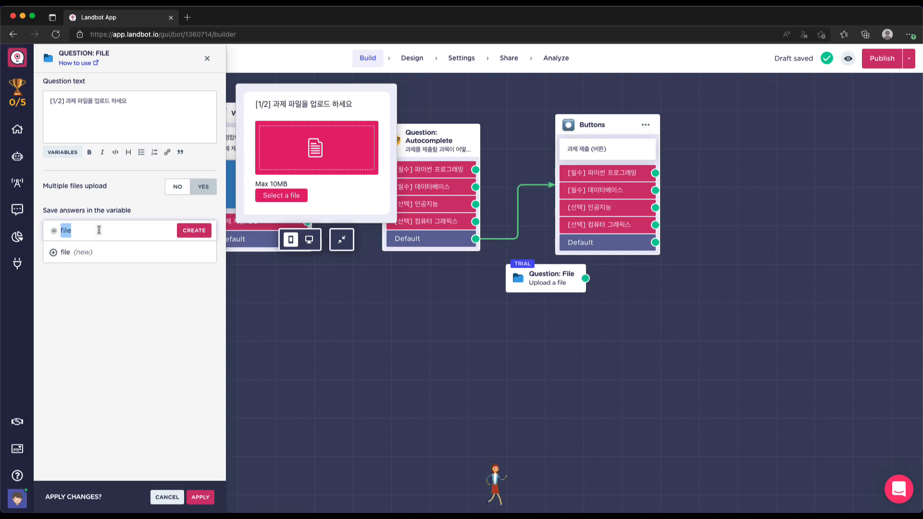
type("ㅗ")
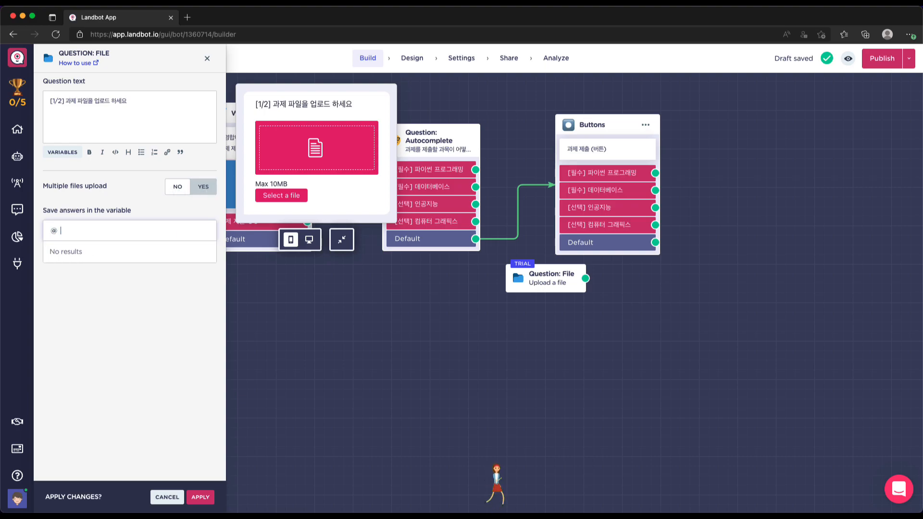
type("homewor")
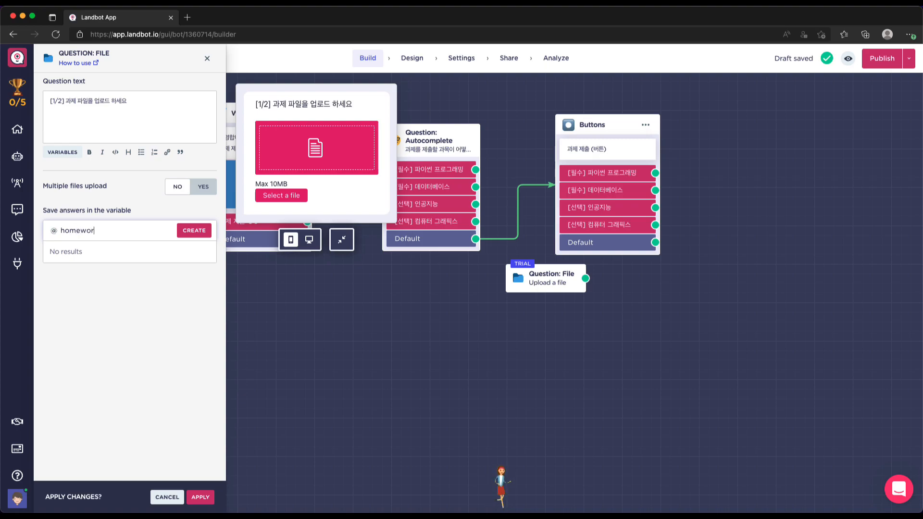
type("k_file")
key("super+a")
key("super+x")
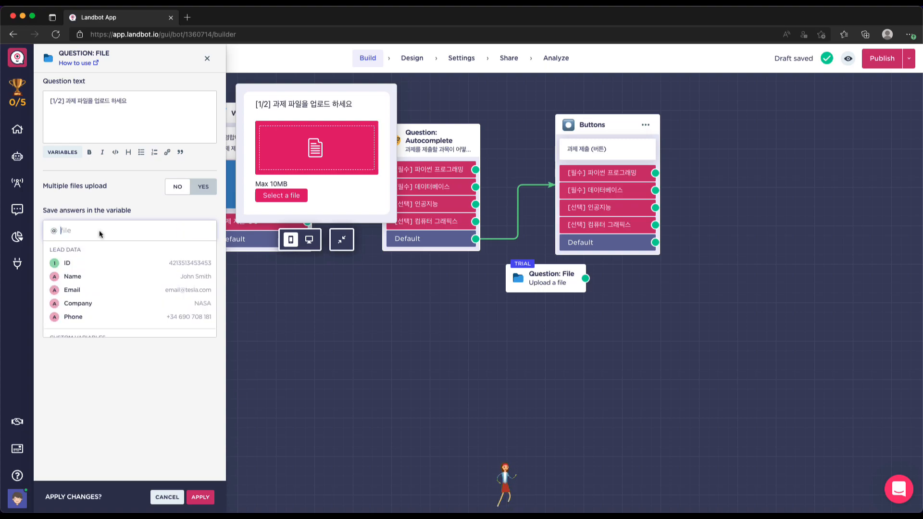
key("super+v")
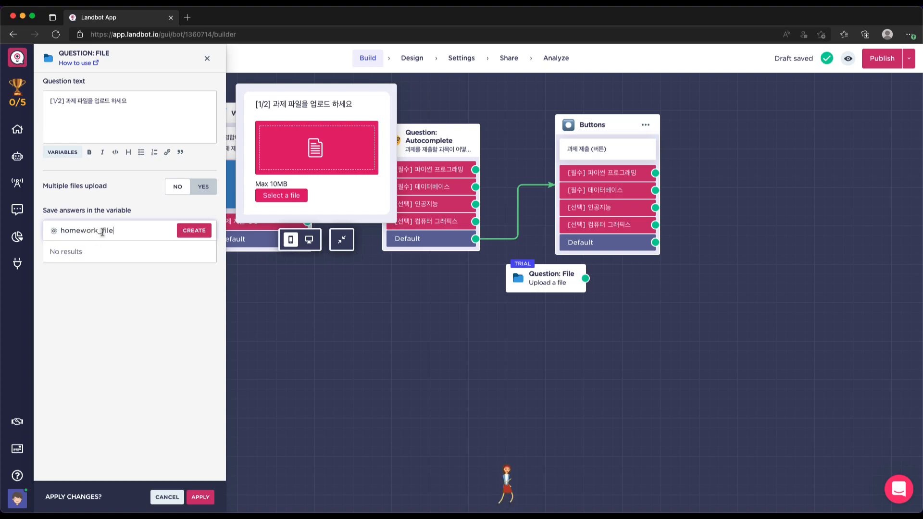
left_click(193, 230)
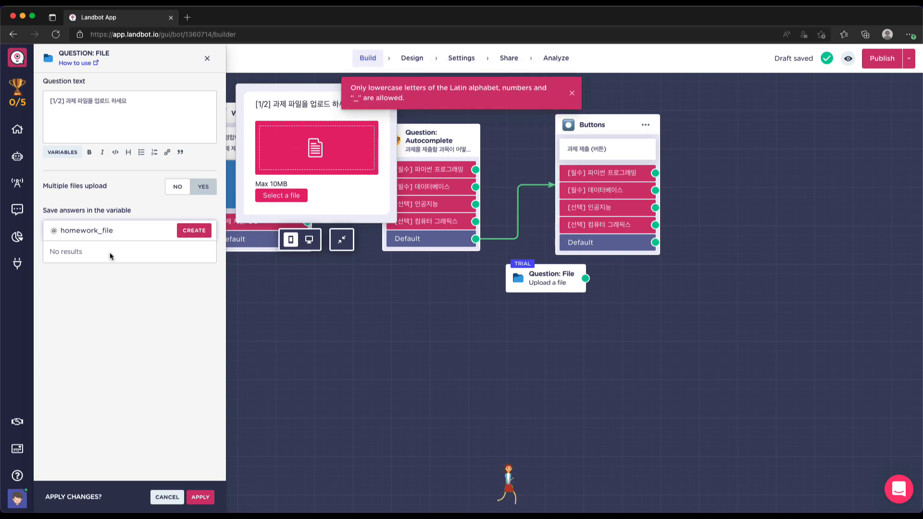
left_click(73, 263)
left_click(68, 229)
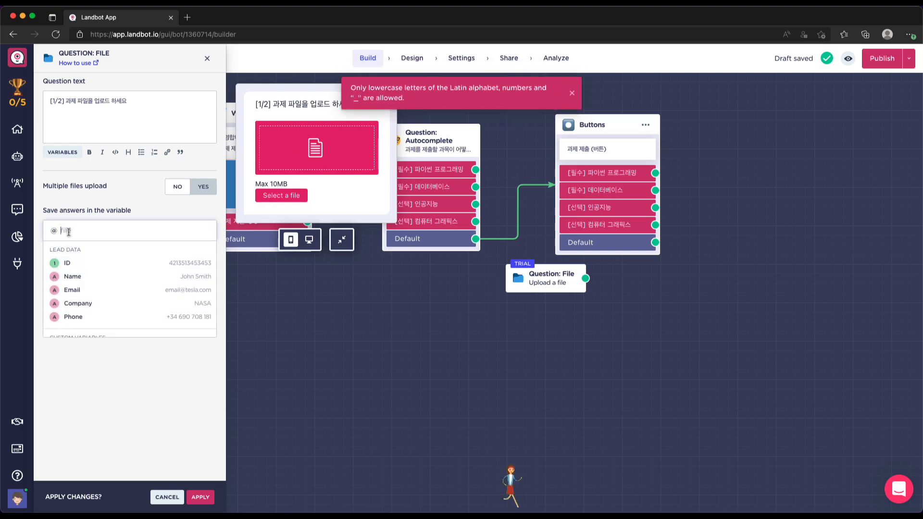
key("super+v")
left_click(95, 276)
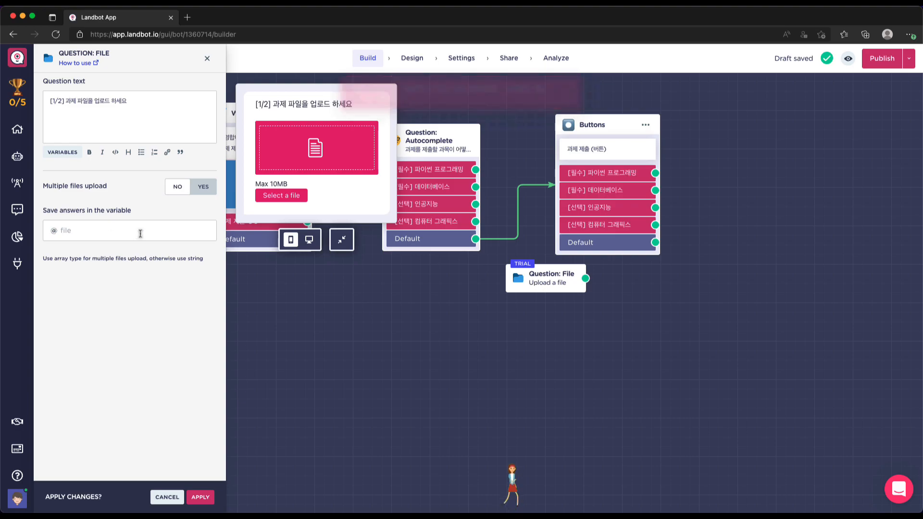
Step: Save the file answer in a new string variable named homework_file and apply the block's changes
left_click(141, 233)
type("h")
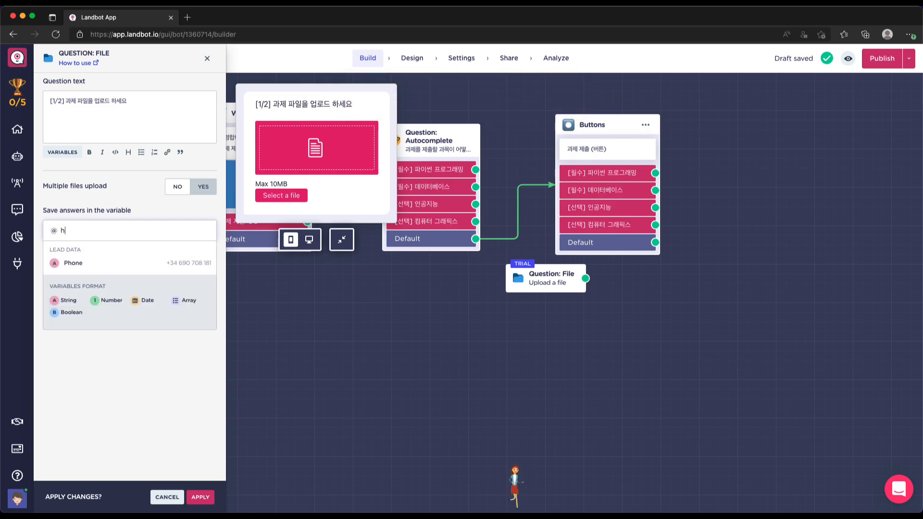
type("omework_file")
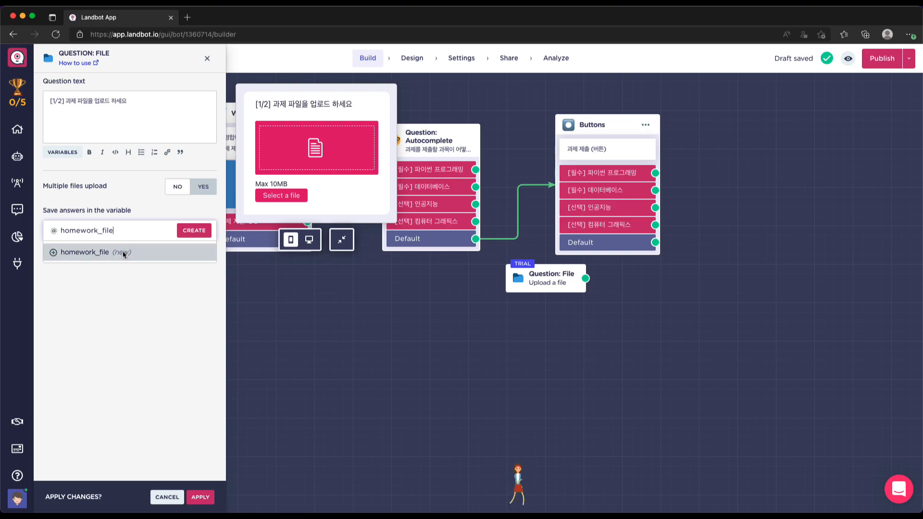
left_click(123, 252)
left_click(129, 305)
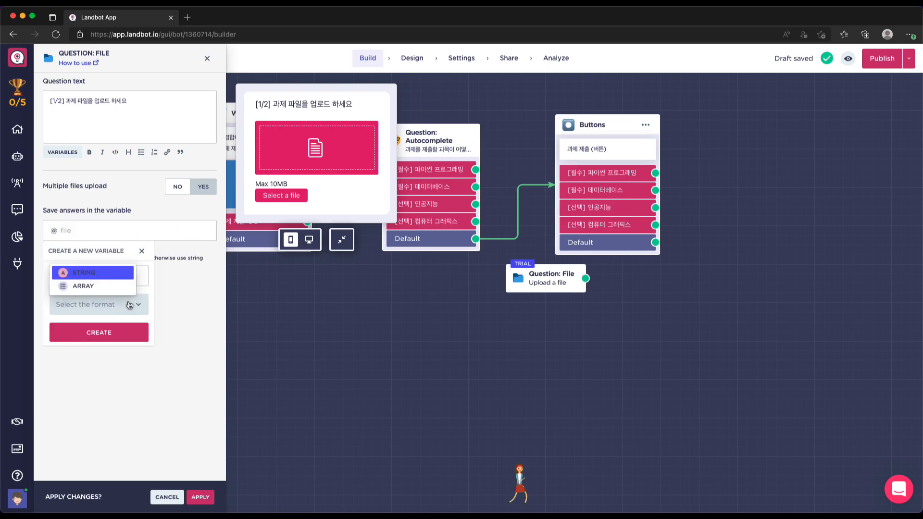
left_click(89, 274)
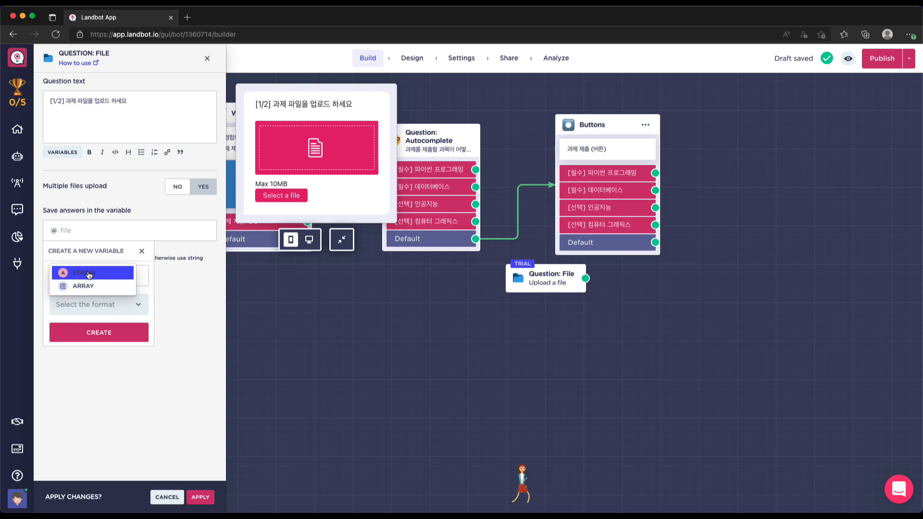
left_click(125, 337)
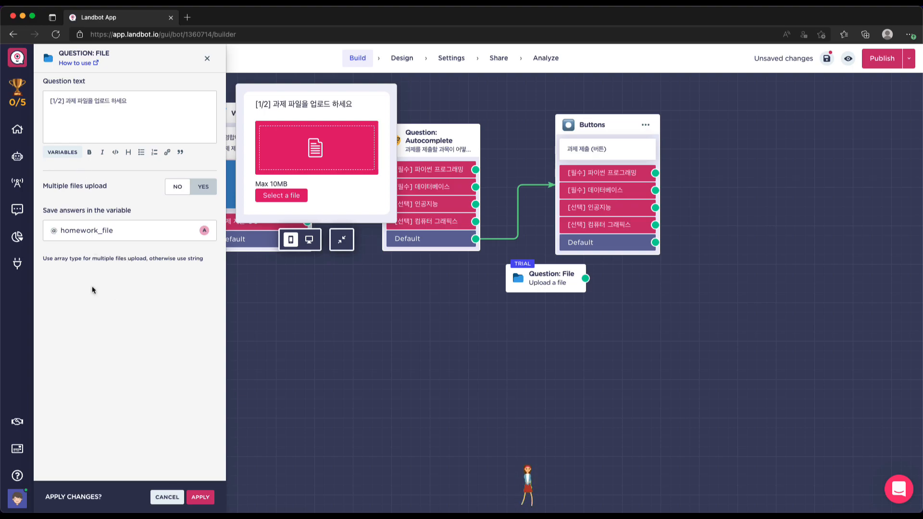
left_click(201, 497)
Step: Place the File block below the Welcome and Autocomplete blocks, shift Buttons slightly up, and connect Autocomplete's Default output to the File block
left_click_drag(550, 279, 370, 347)
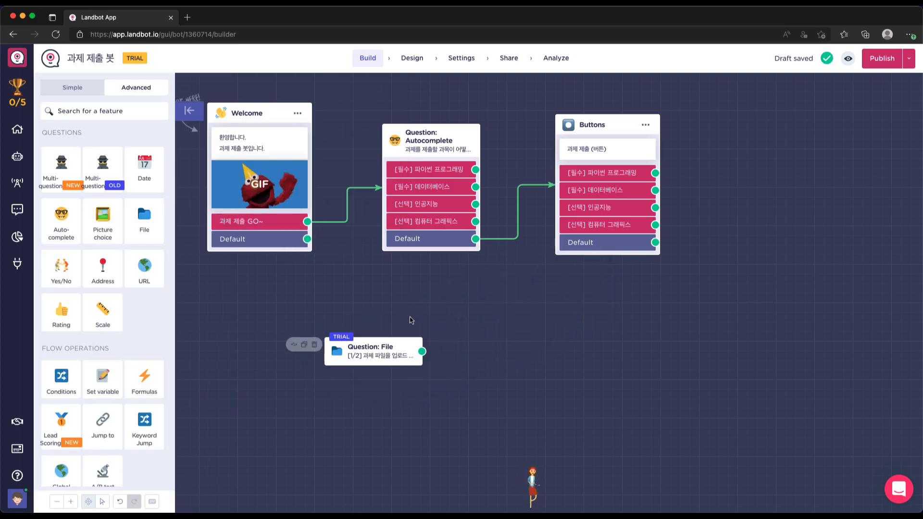
left_click_drag(607, 125, 591, 106)
left_click_drag(475, 239, 364, 328)
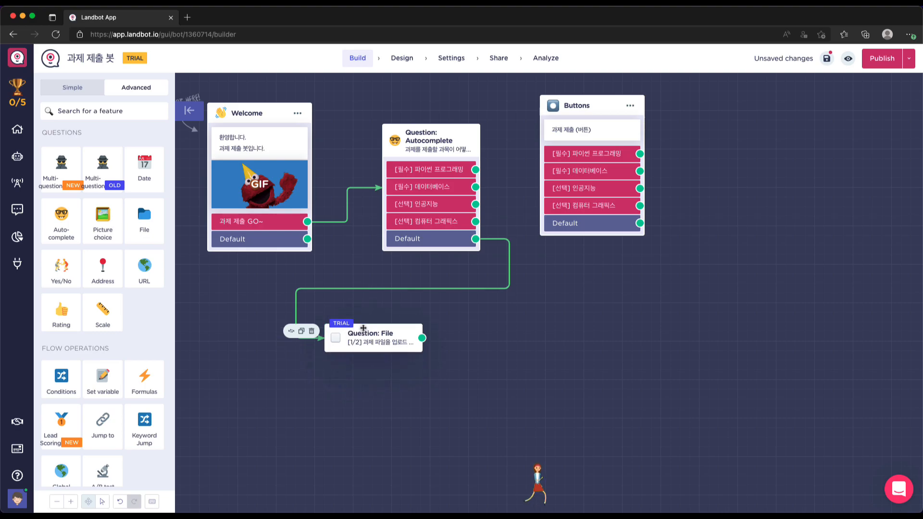
scroll(461, 360, "right", 2)
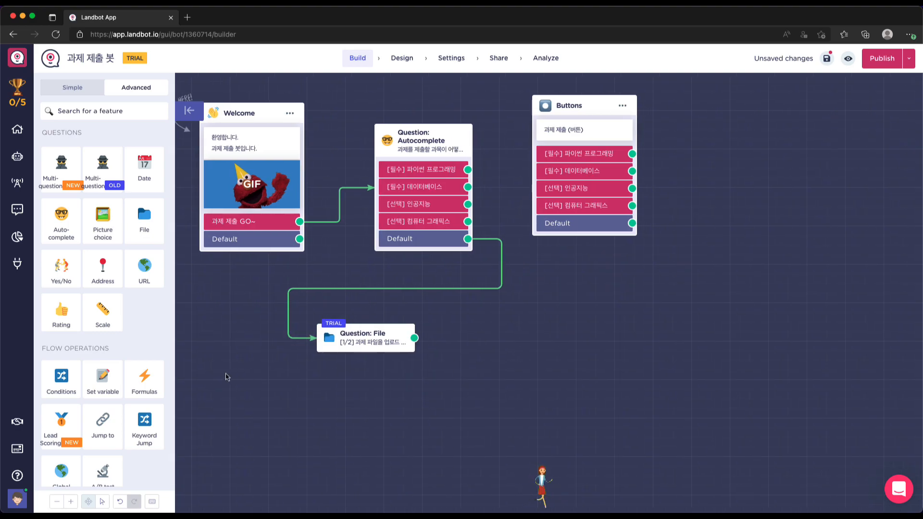
Step: Add a URL question block to the flow, placed to the right of the File block
scroll(142, 322, "down", 1)
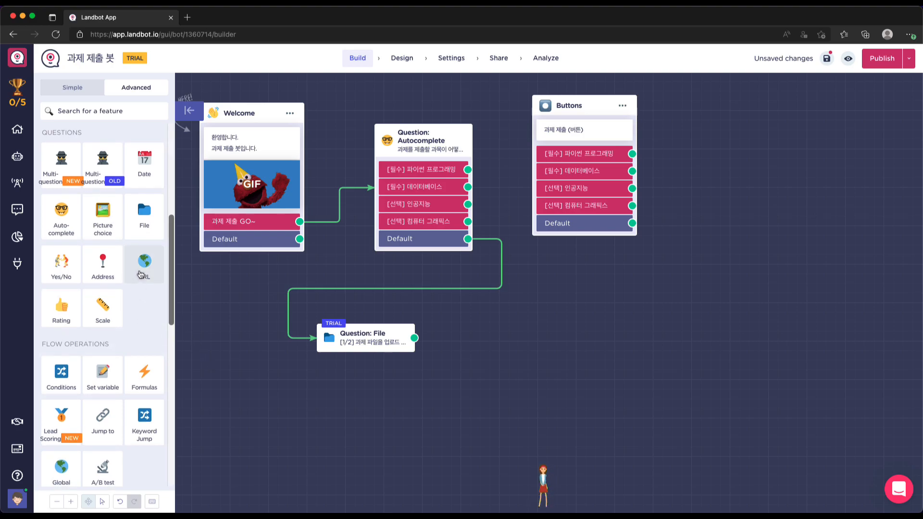
left_click(141, 273)
left_click_drag(556, 269, 528, 332)
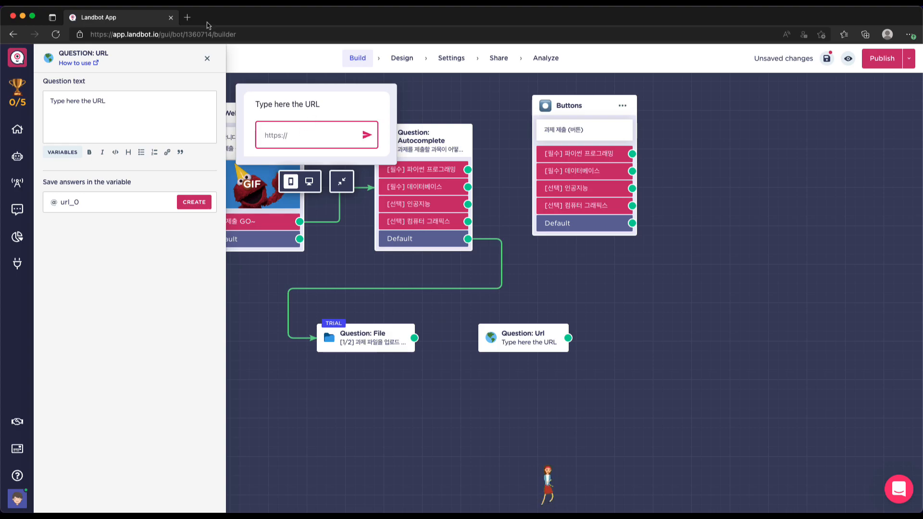
Step: Open YouTube in a new browser tab, then open the video "2NE1 - I AM THE BEST (Comeback LIVE from Coachella)" and pause it
left_click(188, 17)
type("yo")
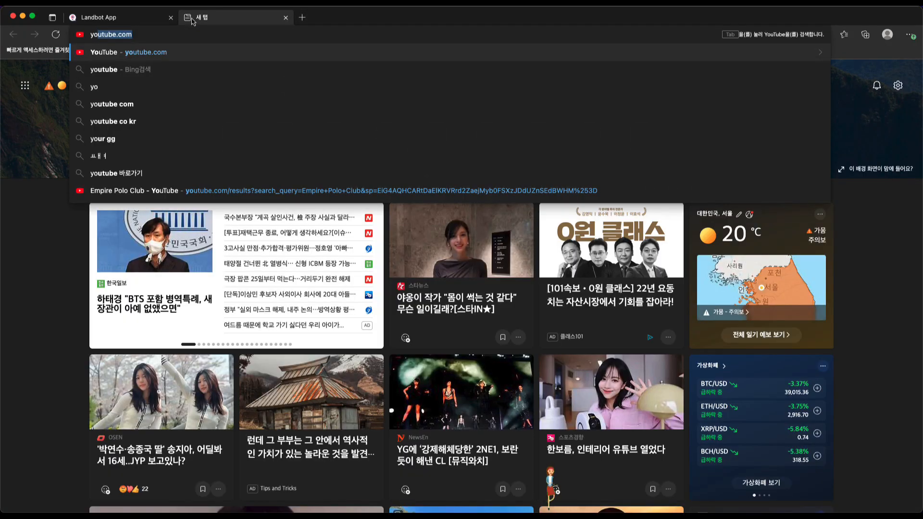
key("Return")
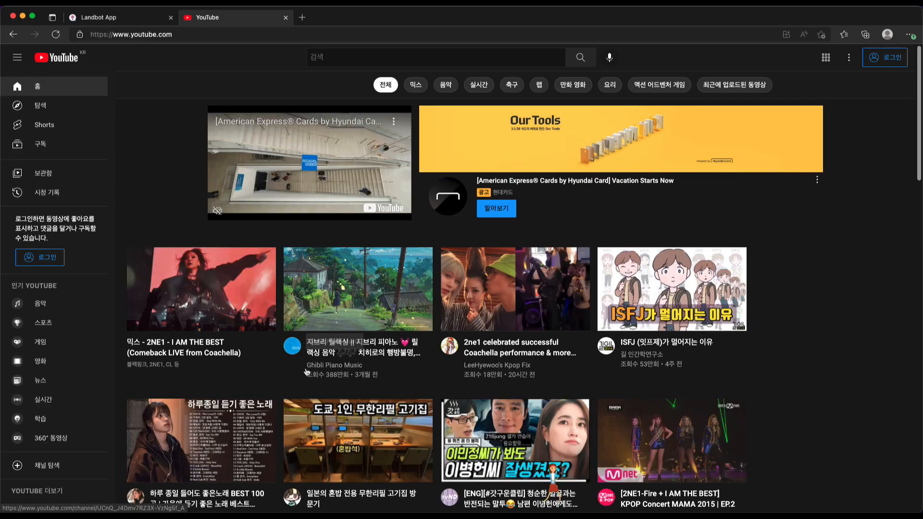
left_click(216, 350)
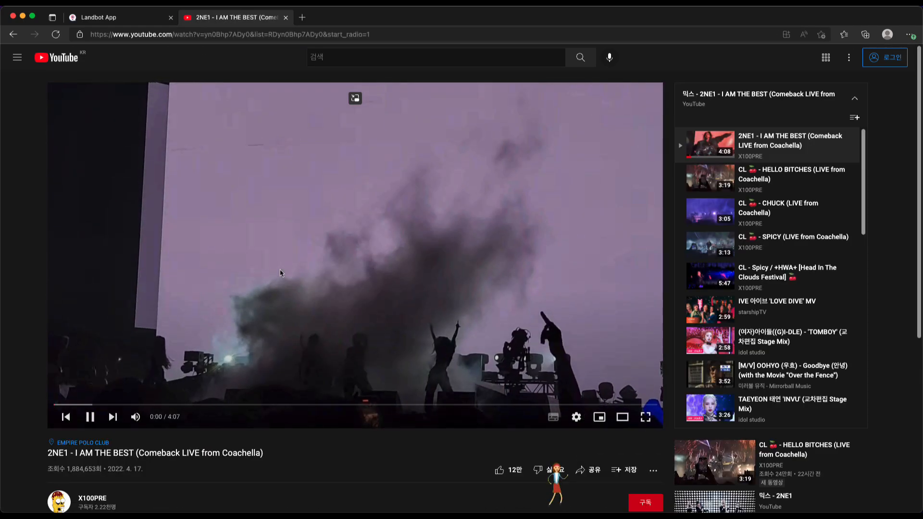
left_click(279, 270)
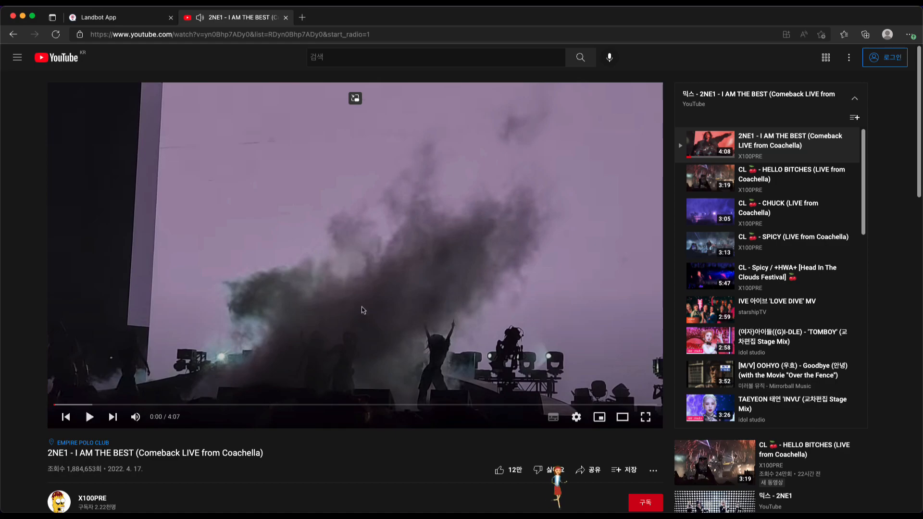
Step: Copy the video's share link and switch back to the Landbot builder
scroll(513, 467, "down", 5)
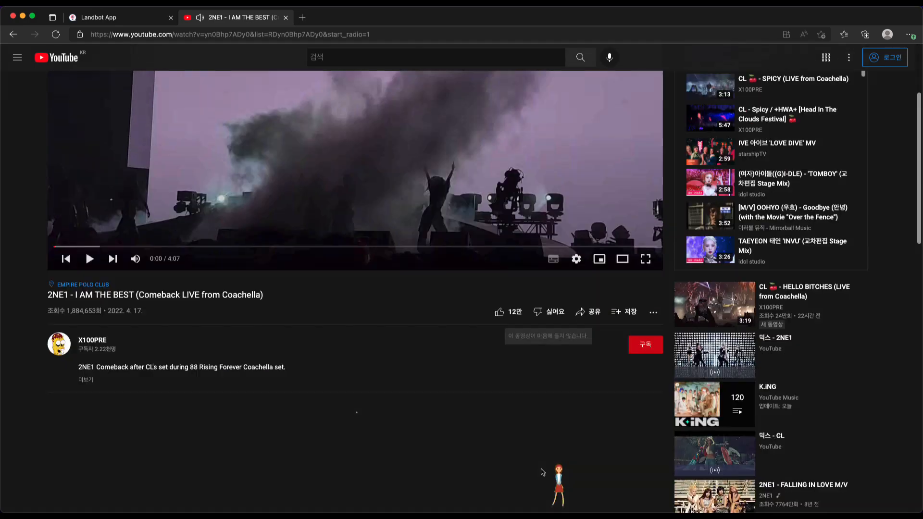
left_click(594, 247)
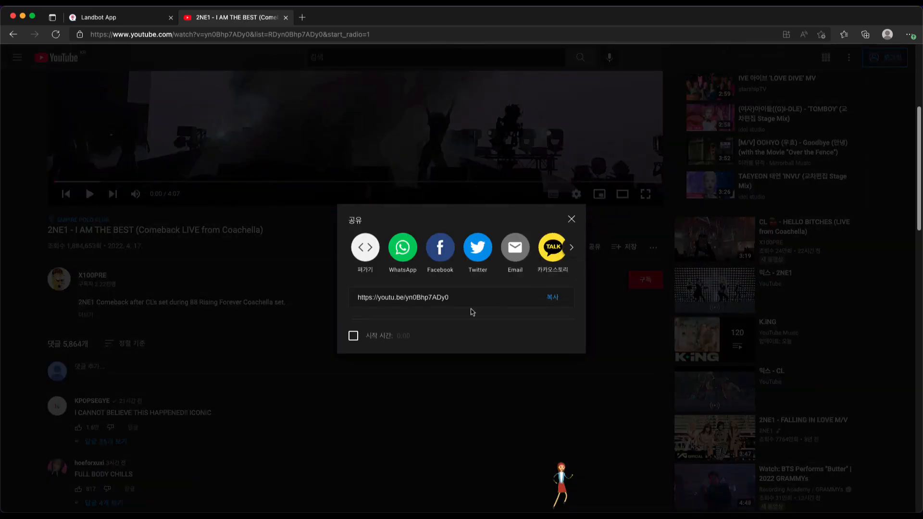
left_click(556, 299)
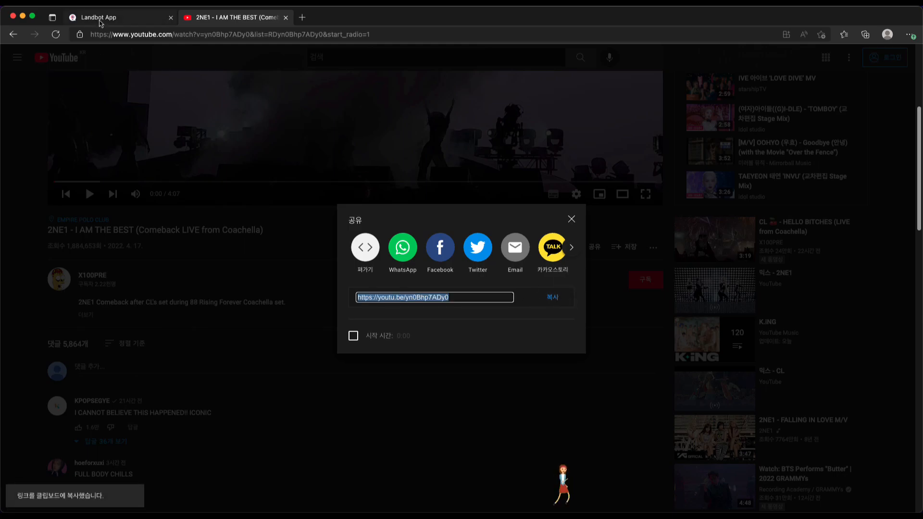
left_click(98, 18)
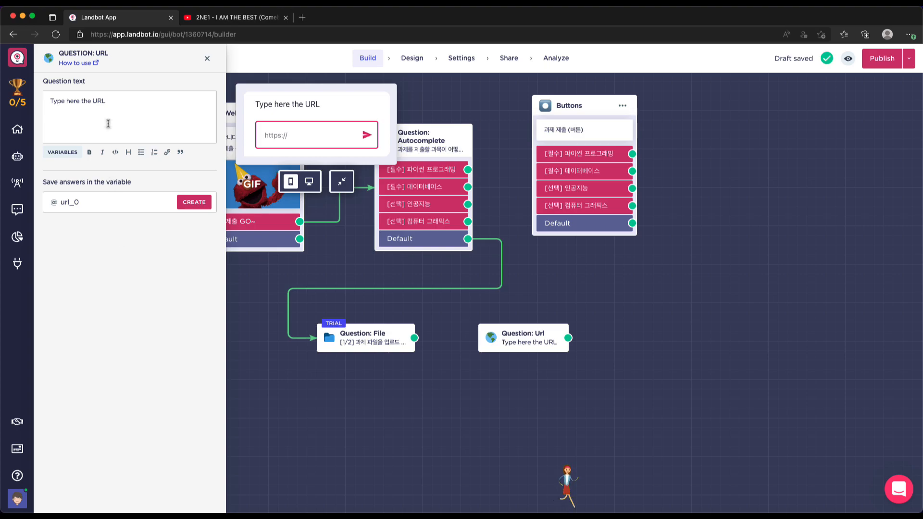
Step: Replace the URL question's text with "동영상 주소를 입력하세요"
triple_click(109, 111)
type("eh")
key("BackSpace")
type("ㄷ")
type("영상 주소를 입력하세요")
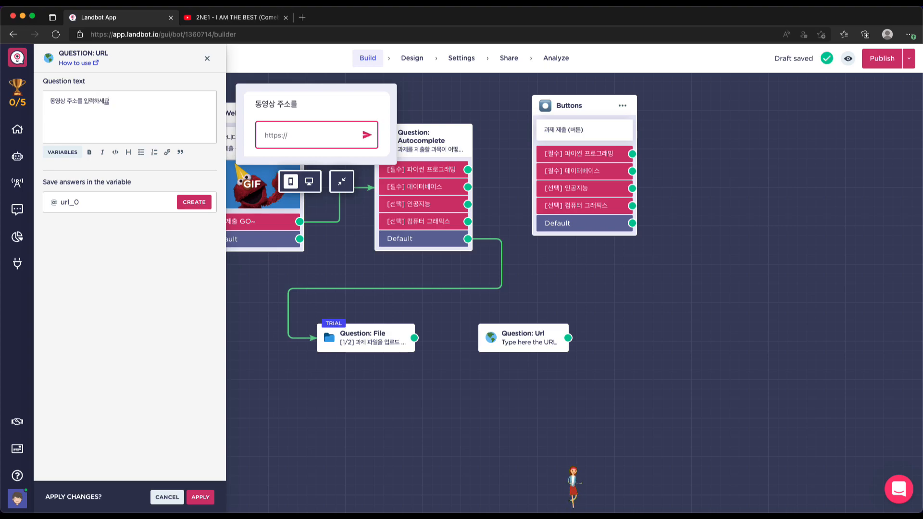
Step: Save the URL answer in a new string variable named homework_url and apply the block's changes
left_click(115, 198)
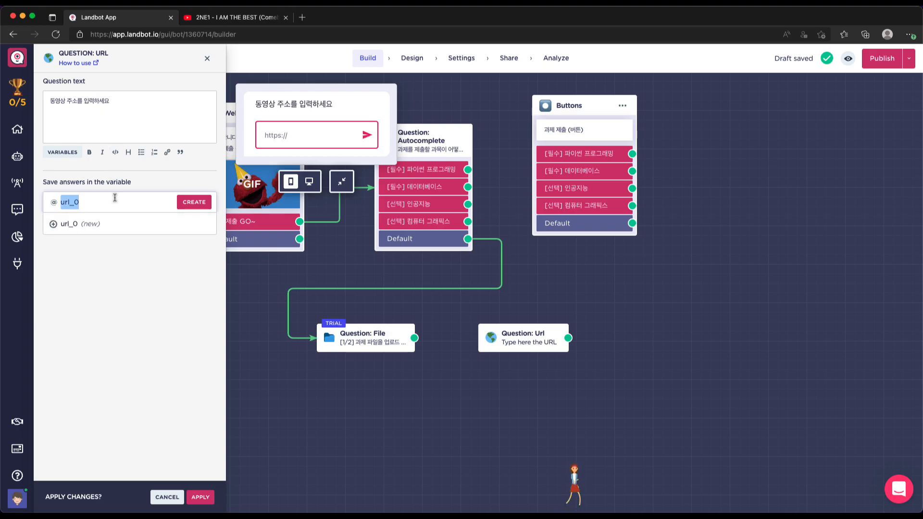
type("ho")
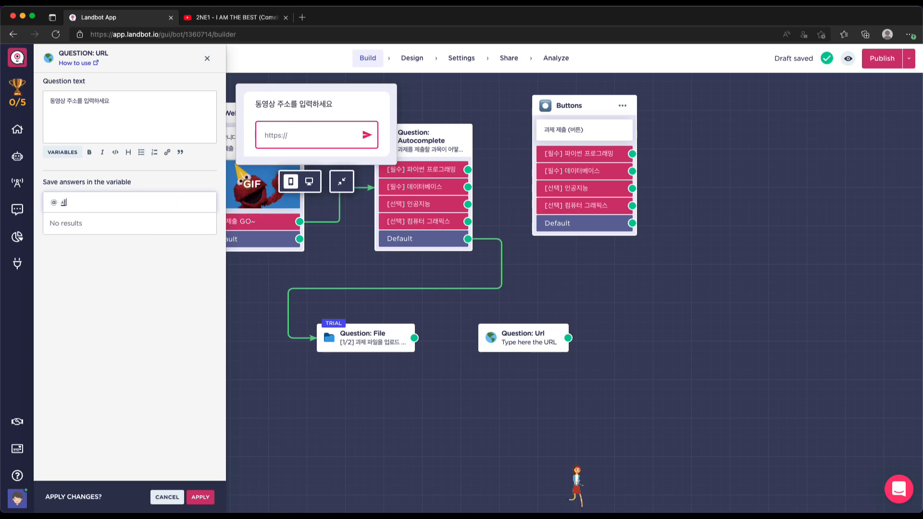
type("me")
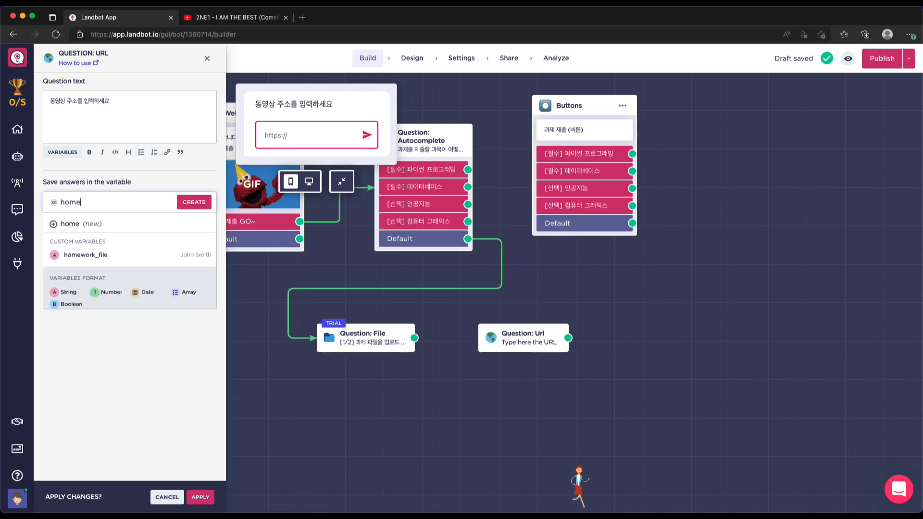
type("work_url")
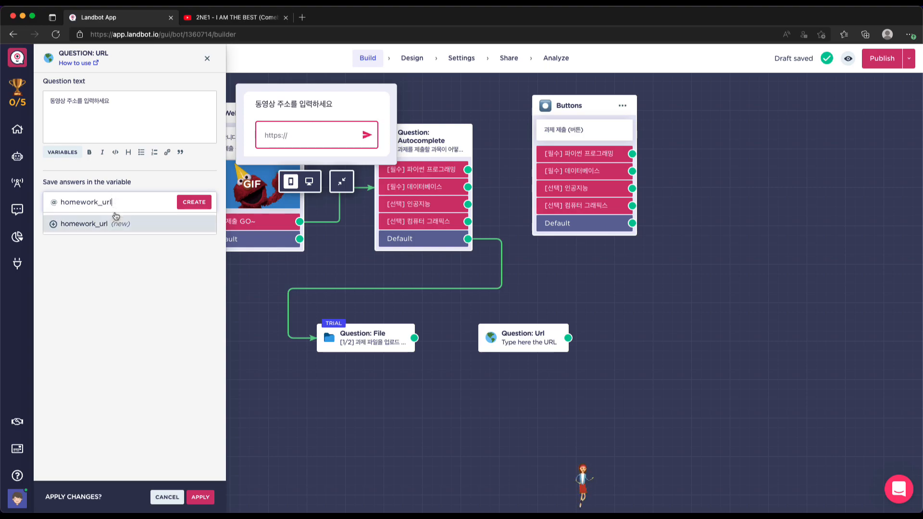
left_click(116, 223)
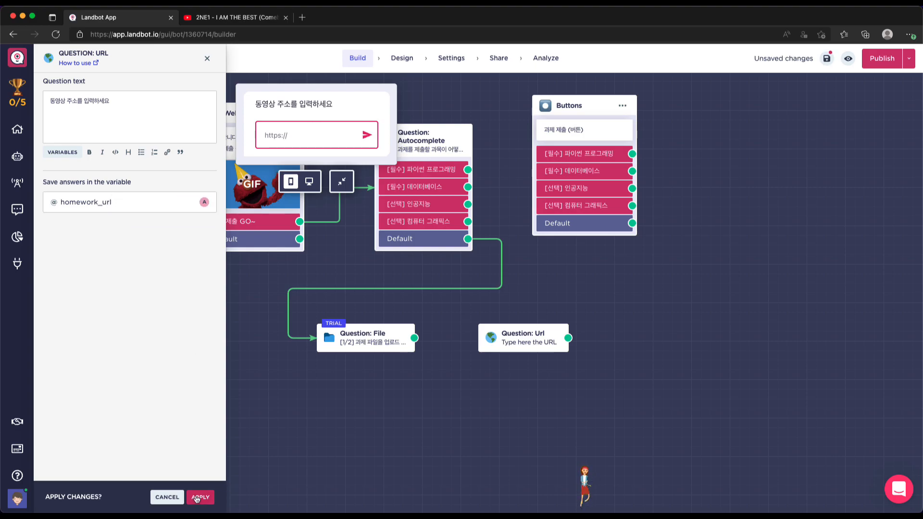
left_click(198, 497)
Step: Connect File to Url, add a Messages block after Url reading "수고하셨습니다.", and move that block slightly up
left_click_drag(414, 338, 662, 329)
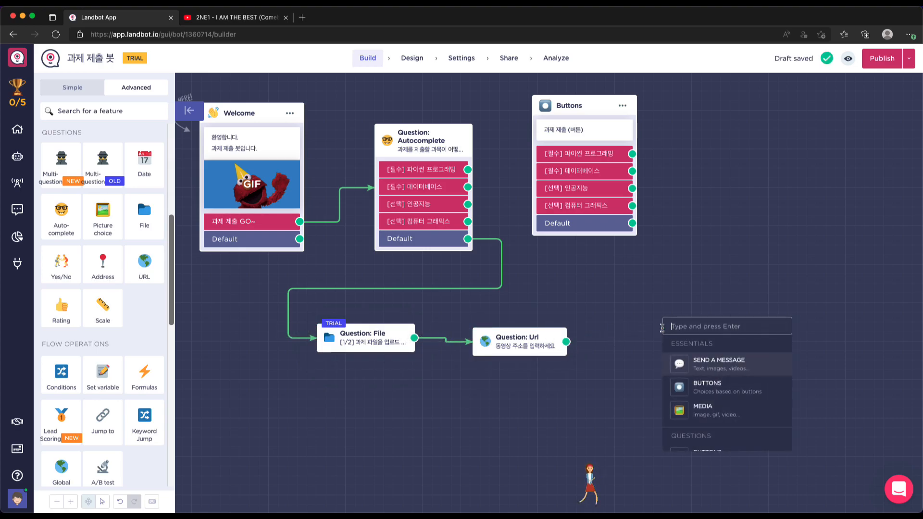
left_click(731, 364)
type("t")
type("수고하셨습니다")
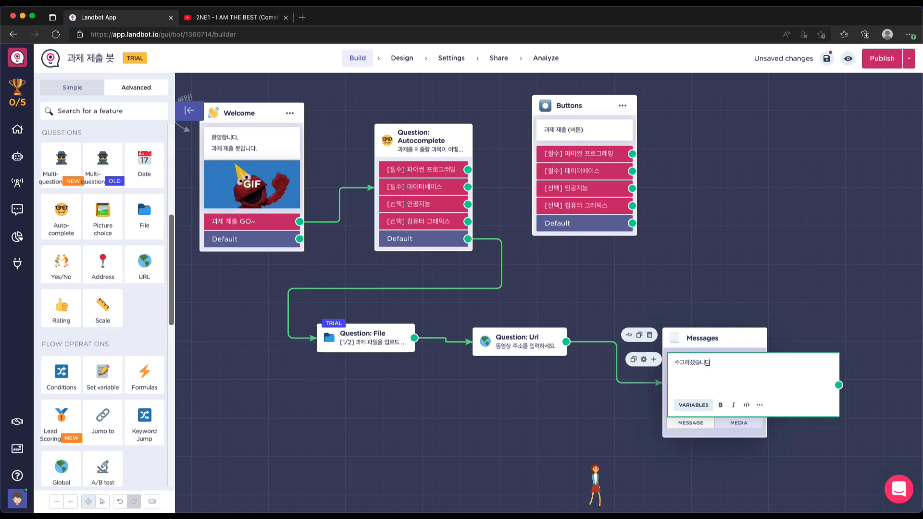
left_click_drag(744, 341, 747, 275)
Step: Add a bulleted line under the closing message's text containing "1)" and the homework_file variable
left_click(762, 340)
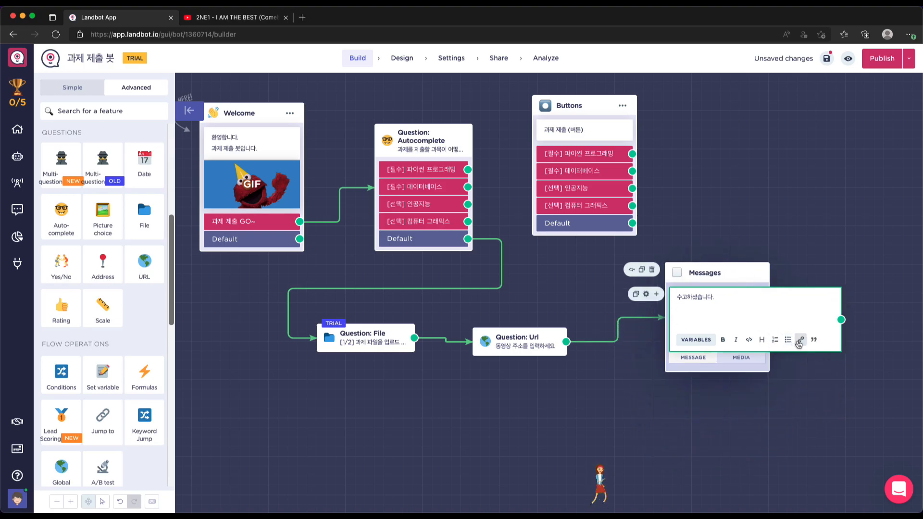
left_click(800, 340)
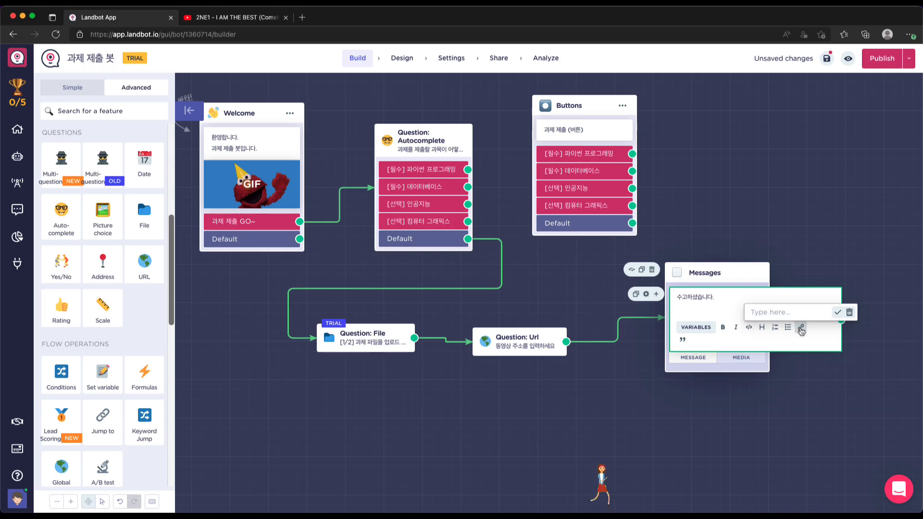
left_click(787, 327)
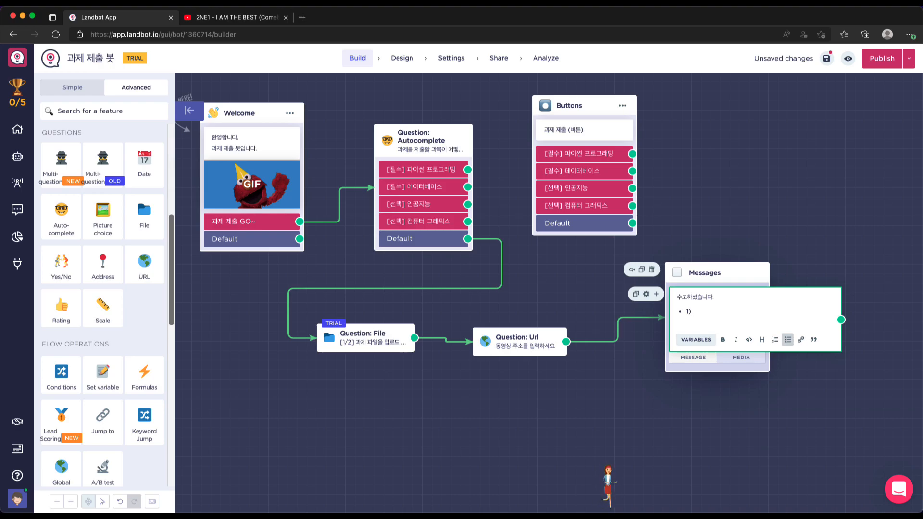
left_click(701, 343)
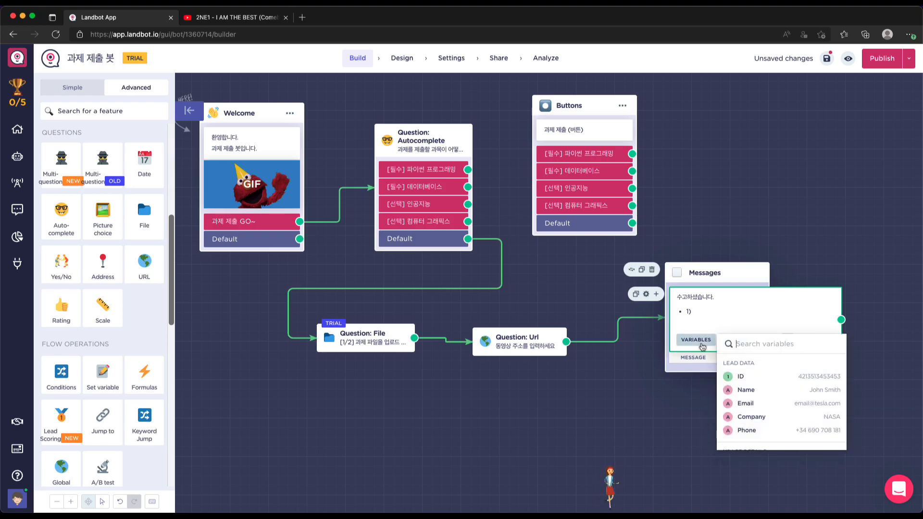
type("home")
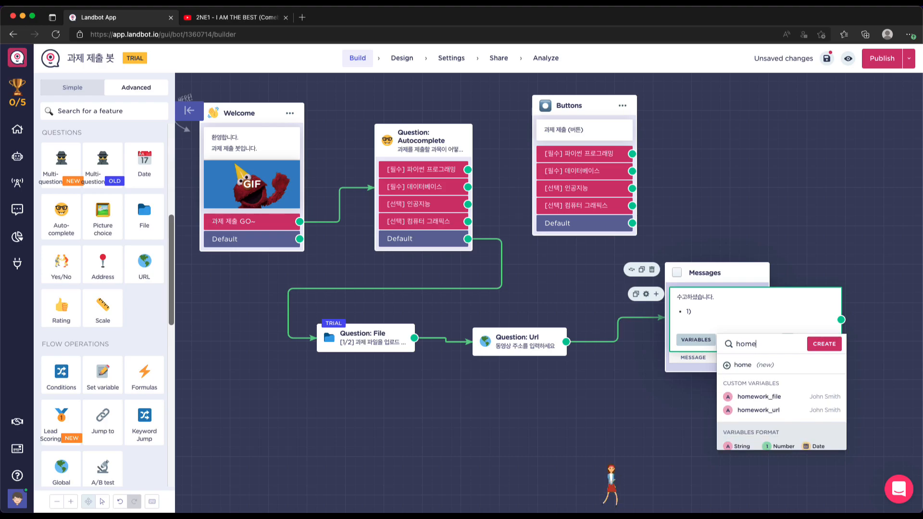
left_click(764, 397)
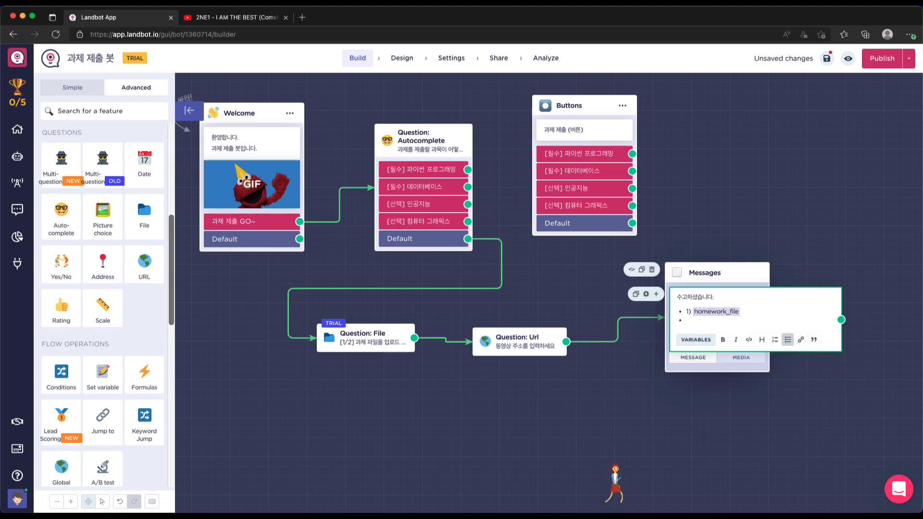
Step: Convert the bulleted line into a numbered list, delete the manual "1)", and start an empty second item
left_click(774, 339)
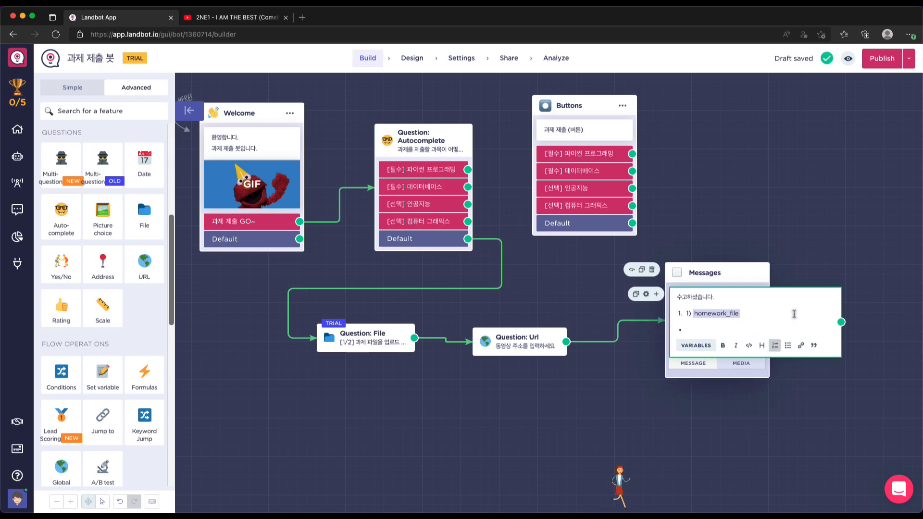
key("shift+Right")
key("shift+Right")
key("BackSpace")
key("Return")
key("Down")
key("BackSpace")
key("BackSpace")
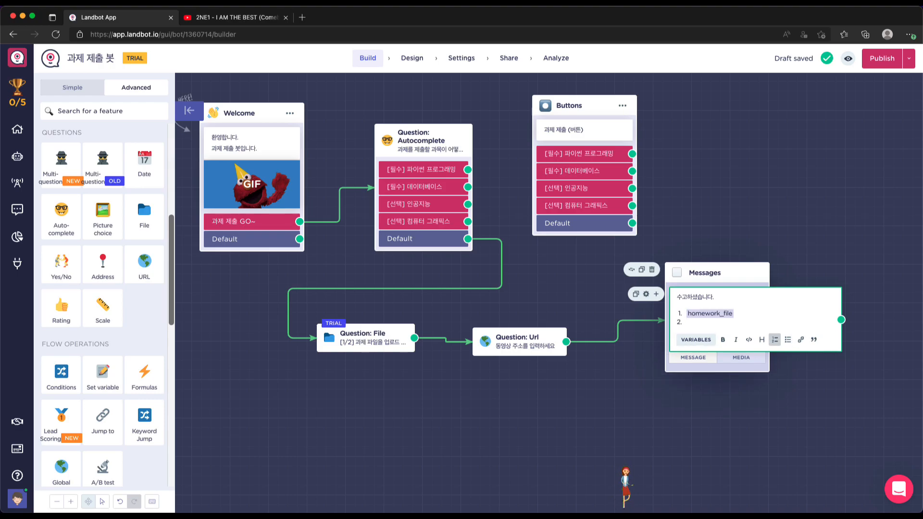
Step: Insert the homework_url variable as the second list item and move the Messages block level with the Url block
left_click(696, 339)
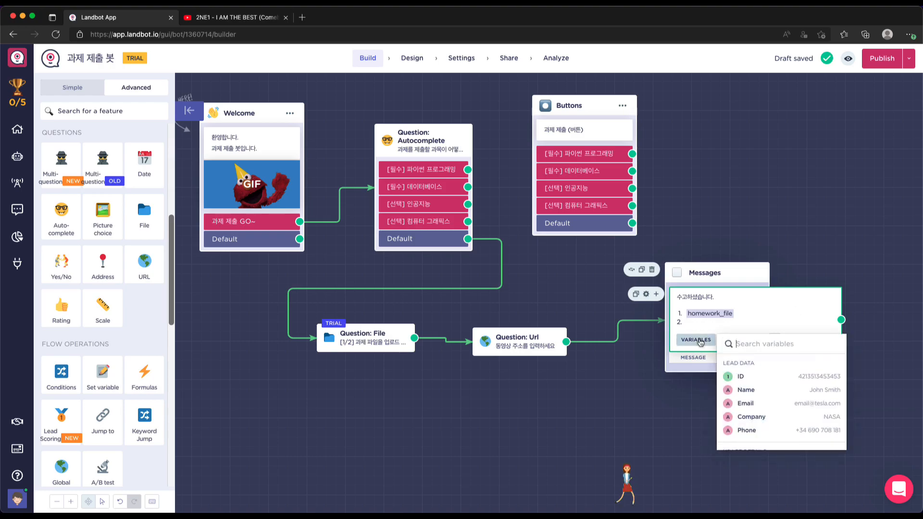
type("hoe")
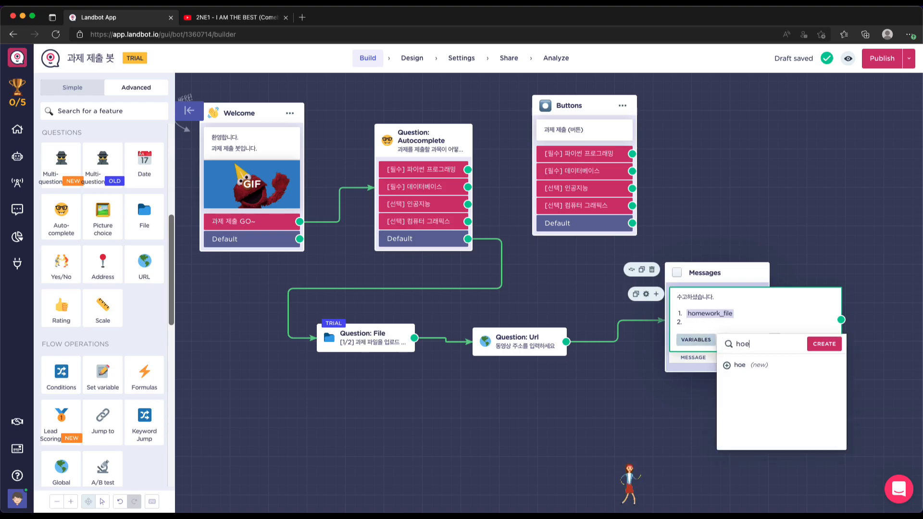
key("BackSpace")
type("me")
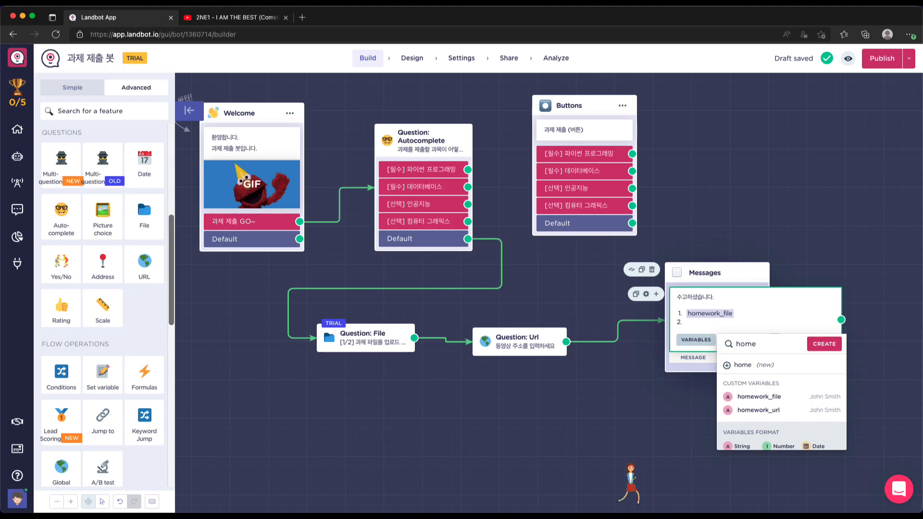
left_click(764, 410)
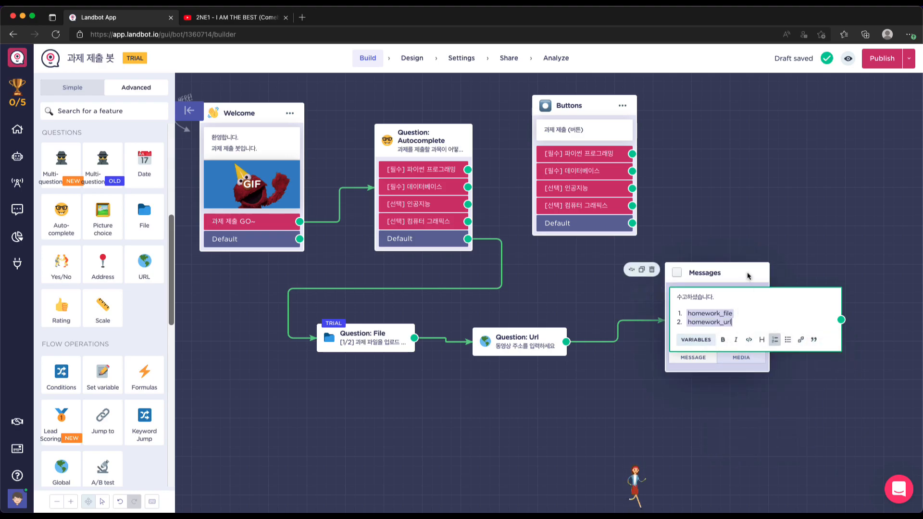
left_click(756, 240)
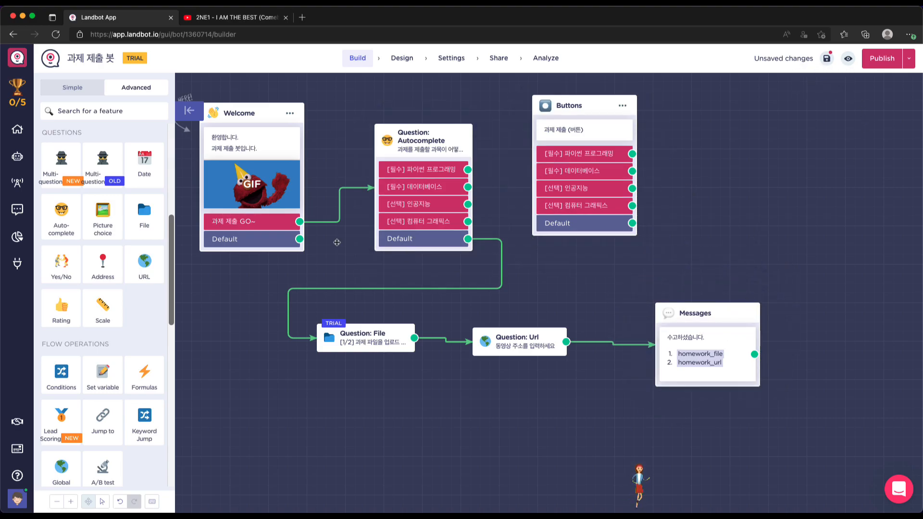
Step: Change the Url question's text to "[2/2] 과제 동영상 주소를 입력하세요" and apply the change
left_click(486, 341)
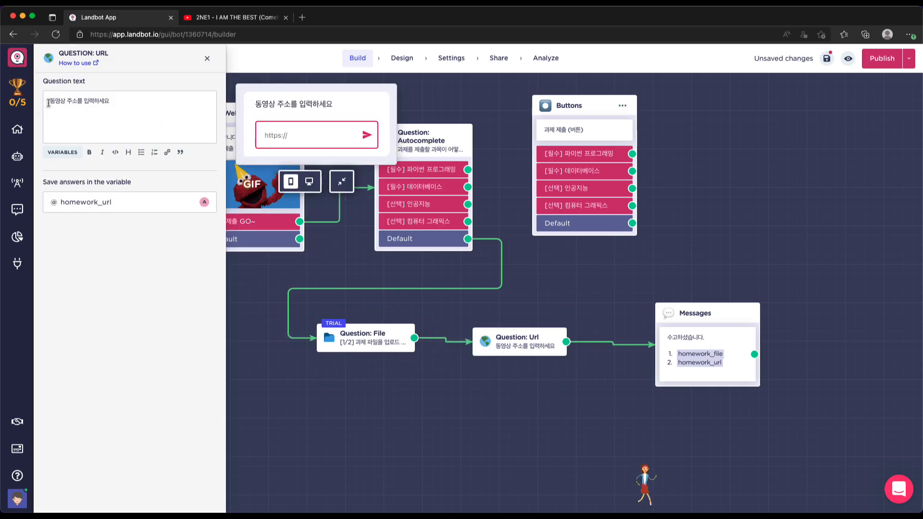
type("[] ")
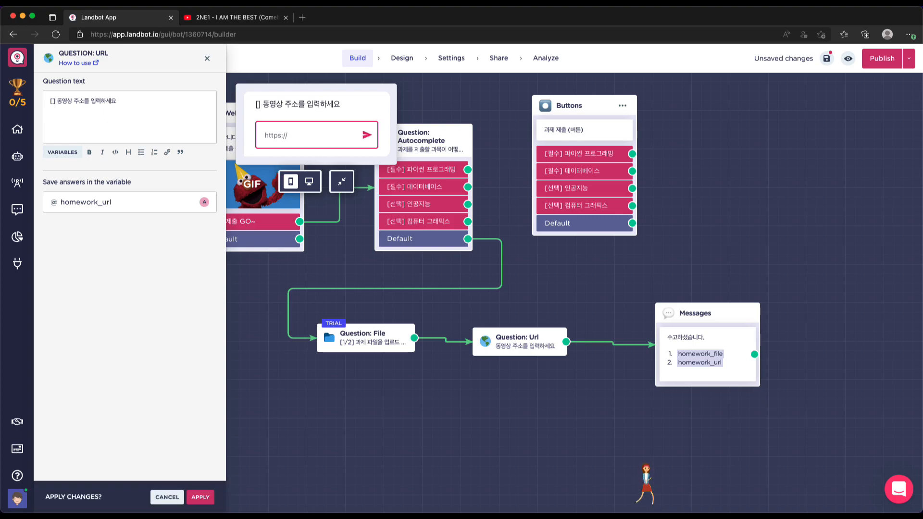
type("2/2")
key("Right")
type("rhk")
key("BackSpace")
key("BackSpace")
key("BackSpace")
type("과제")
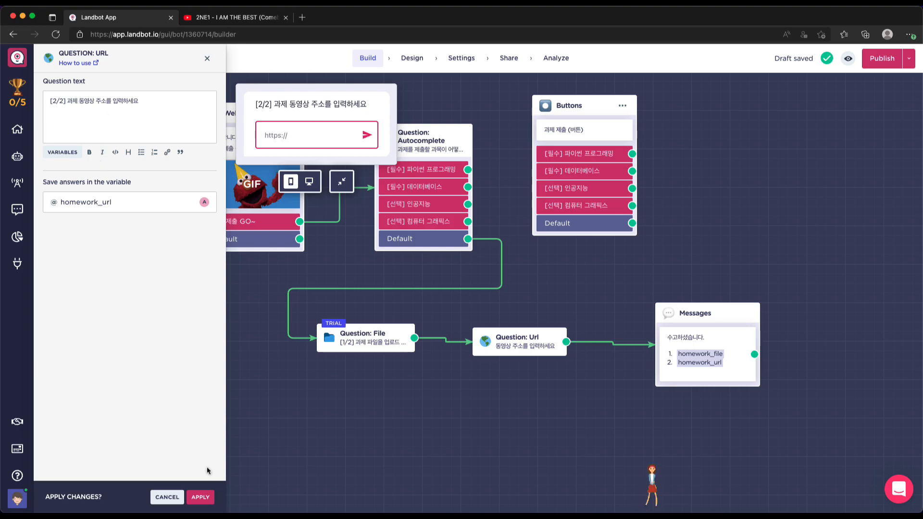
left_click(201, 497)
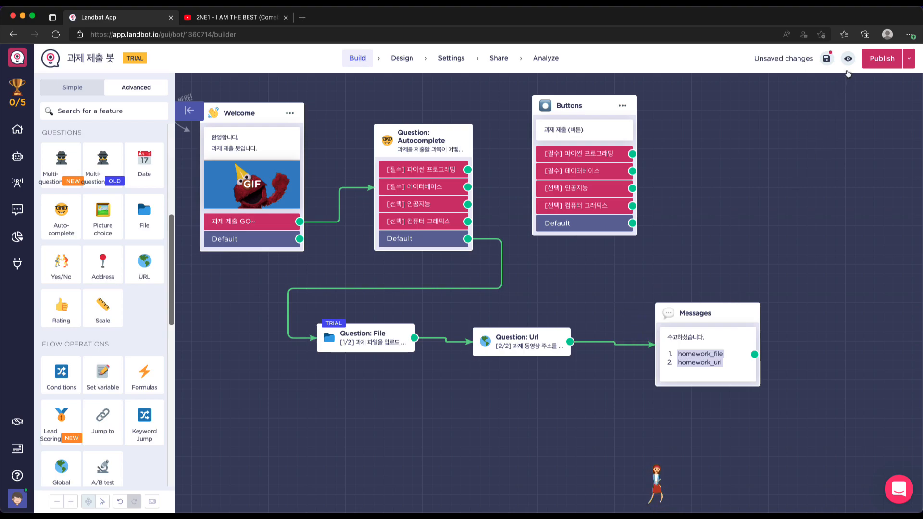
Step: Preview the bot, start the conversation with "과제 제출 GO~" and submit "[선택] 인공지능" as the subject
left_click(848, 68)
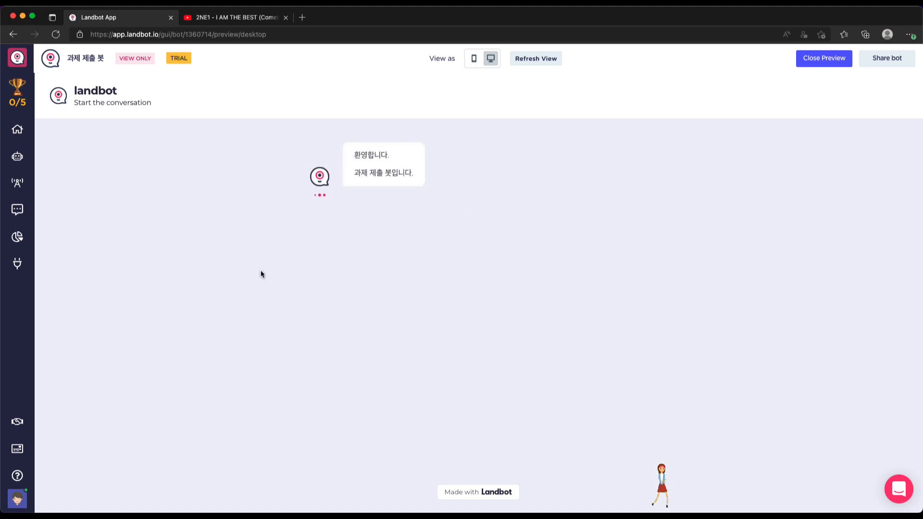
left_click(397, 324)
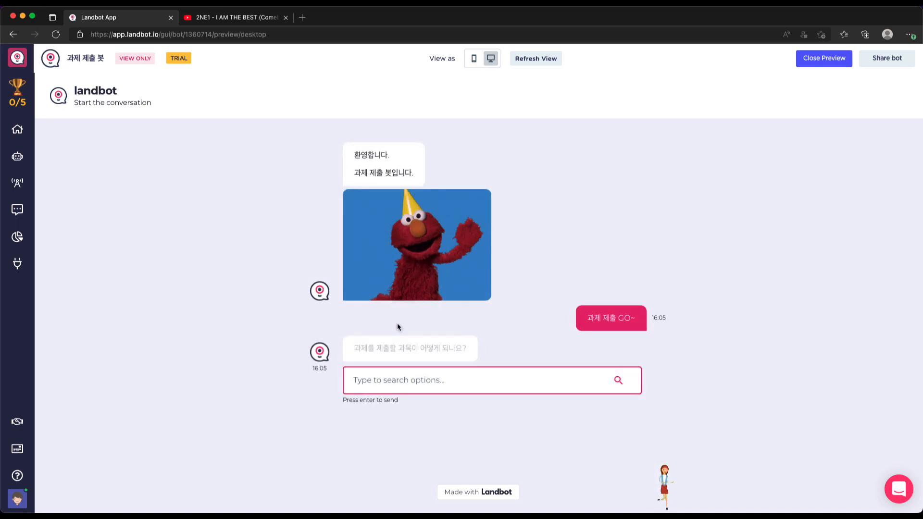
left_click(421, 372)
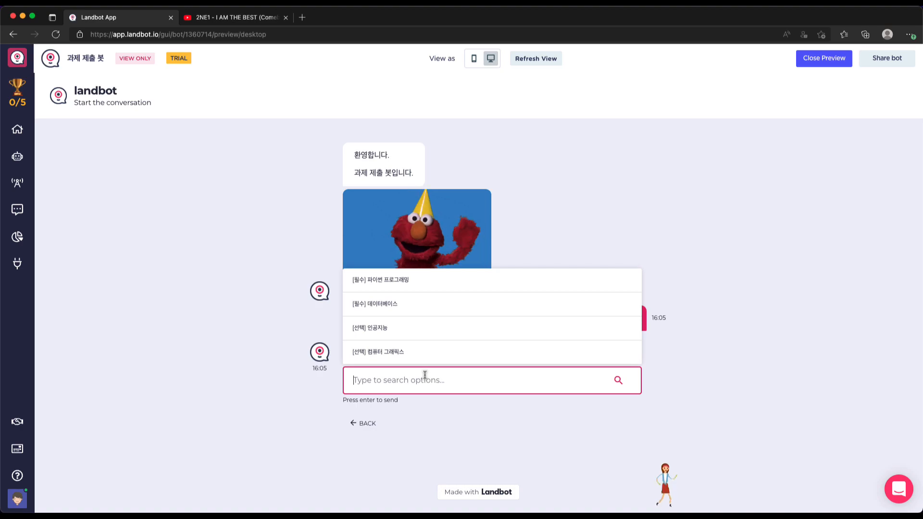
left_click(376, 327)
left_click(627, 380)
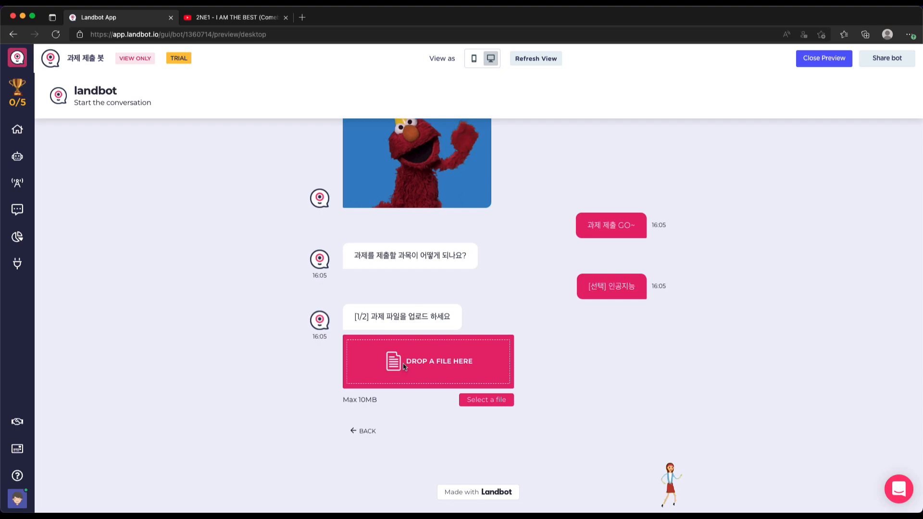
Step: Upload 랜드봇-001.jpg as the assignment file in the preview chat and send it
left_click(484, 404)
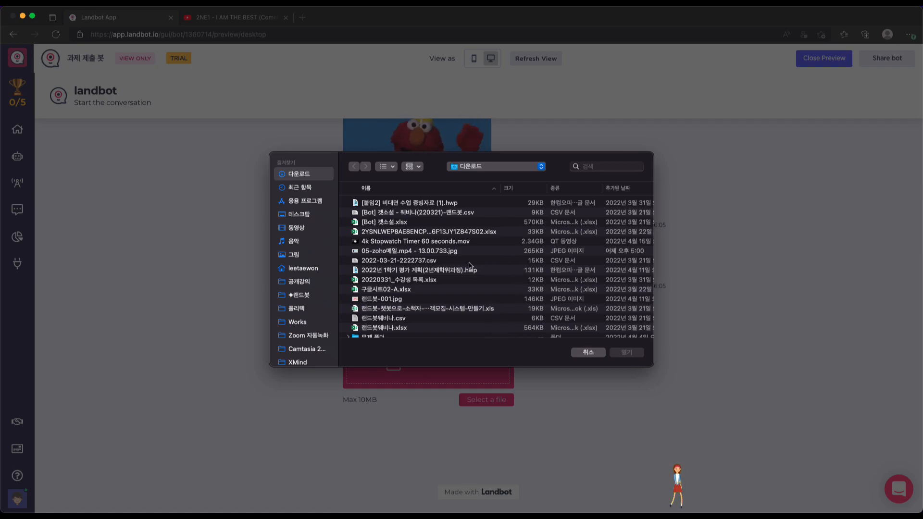
left_click(435, 299)
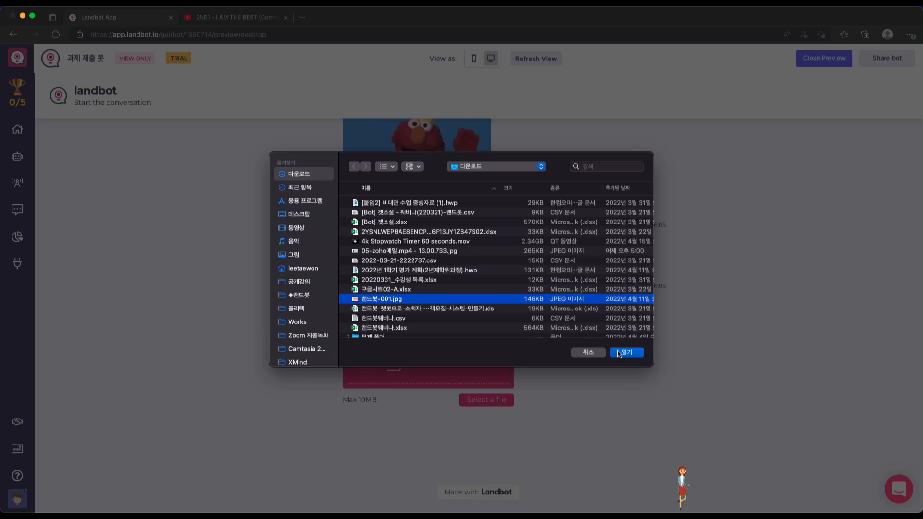
left_click(620, 353)
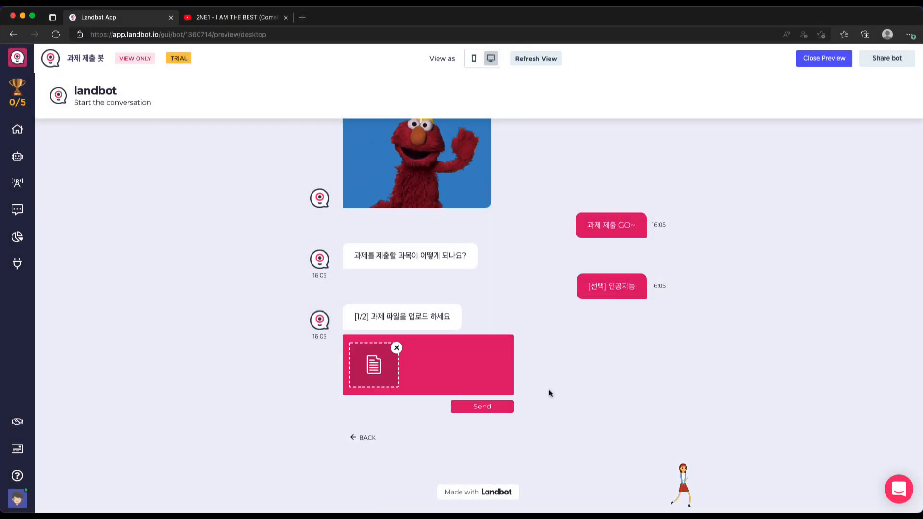
left_click(476, 402)
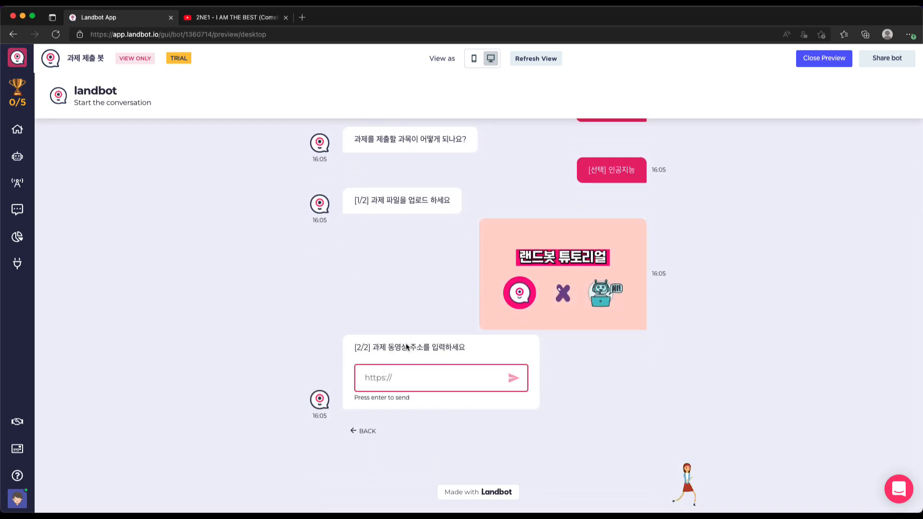
Step: Copy the share link of the 2NE1 video from YouTube and submit it as the answer to the preview's video URL question
left_click(231, 17)
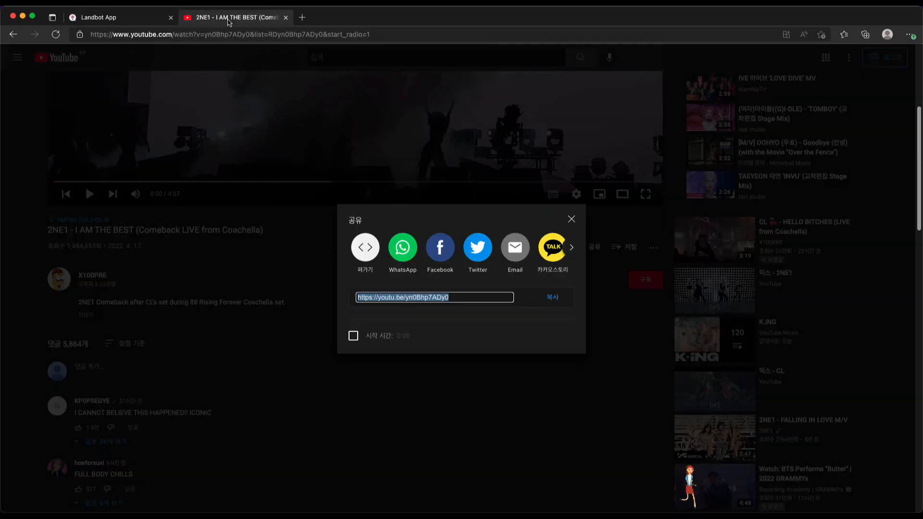
left_click(553, 299)
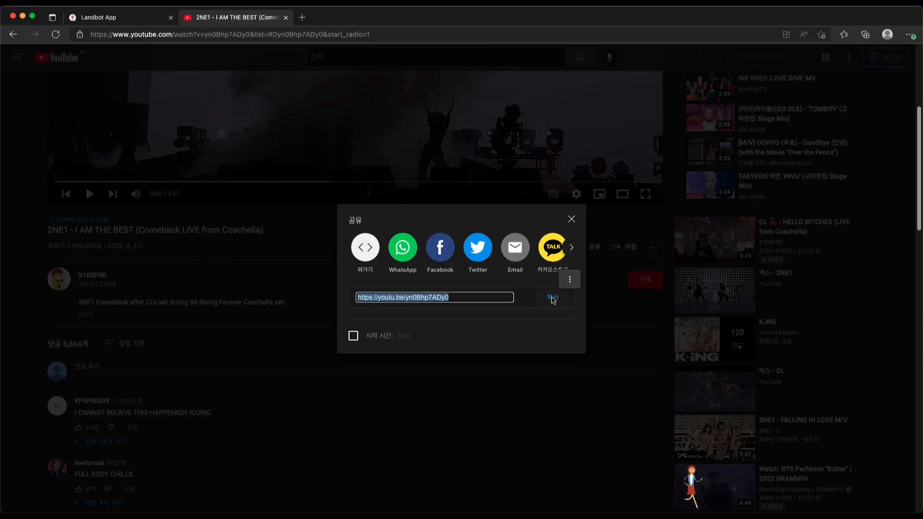
left_click(126, 23)
right_click(385, 380)
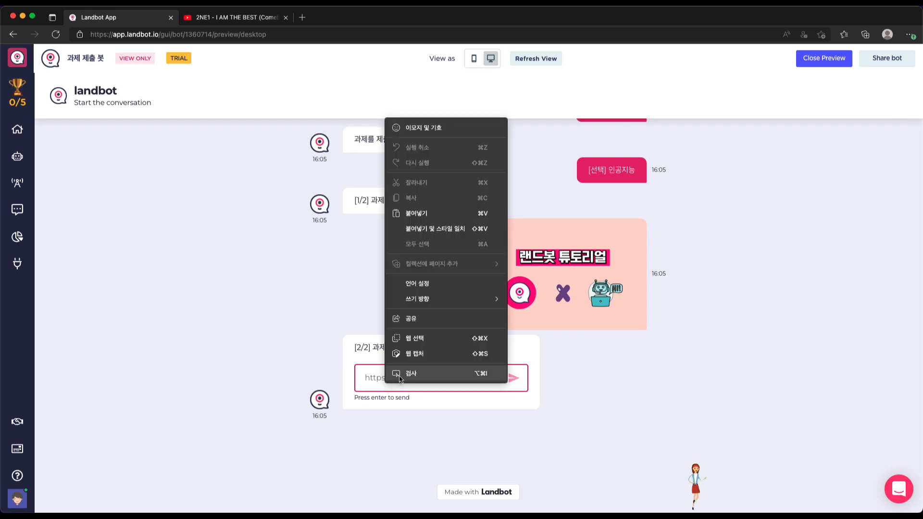
left_click(416, 214)
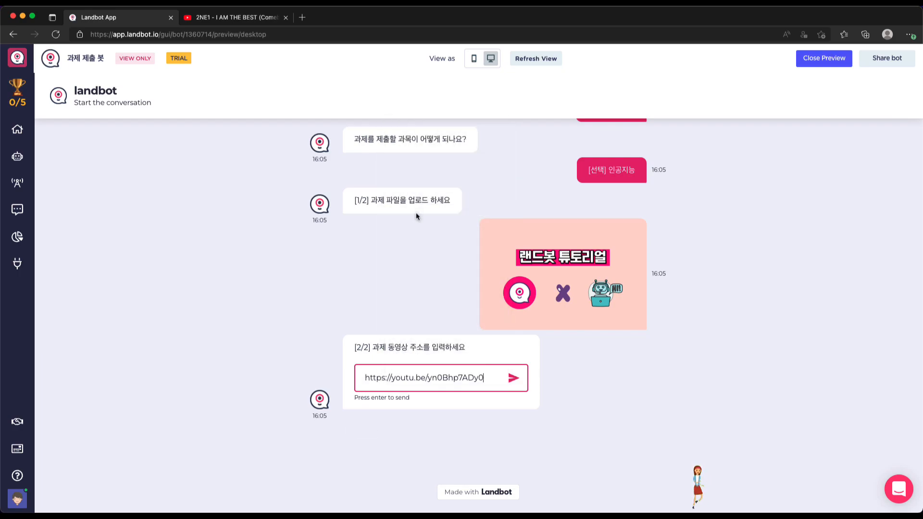
left_click(513, 378)
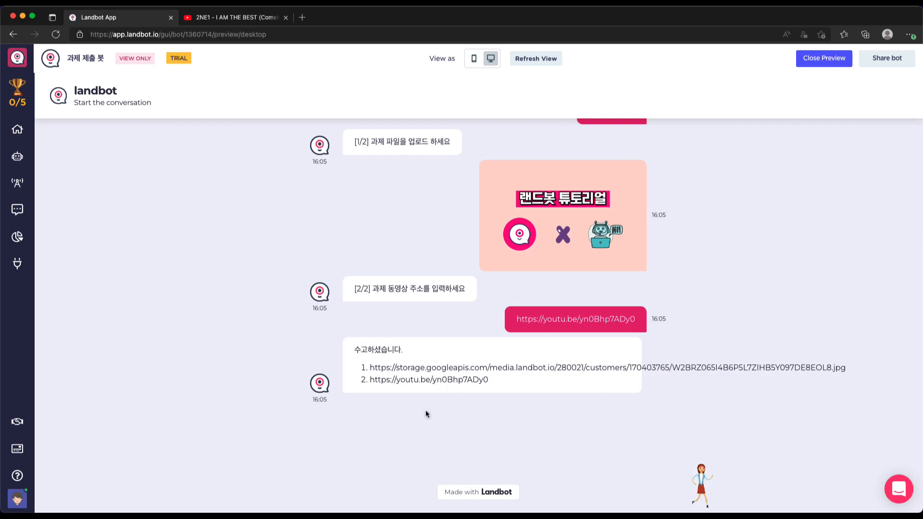
Step: Copy the uploaded file's address from the closing message and open it in a new browser tab to check the file
left_click_drag(371, 381, 494, 386)
left_click(394, 369)
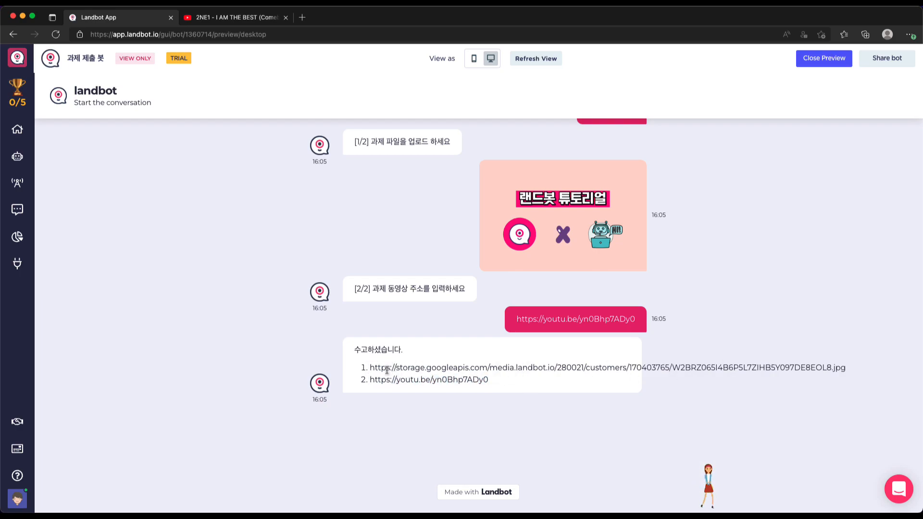
left_click_drag(386, 369, 836, 370)
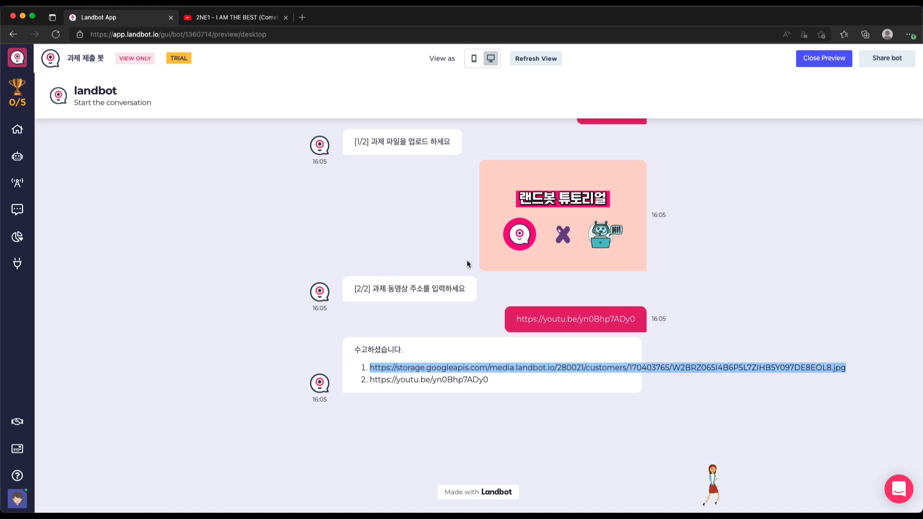
left_click(301, 17)
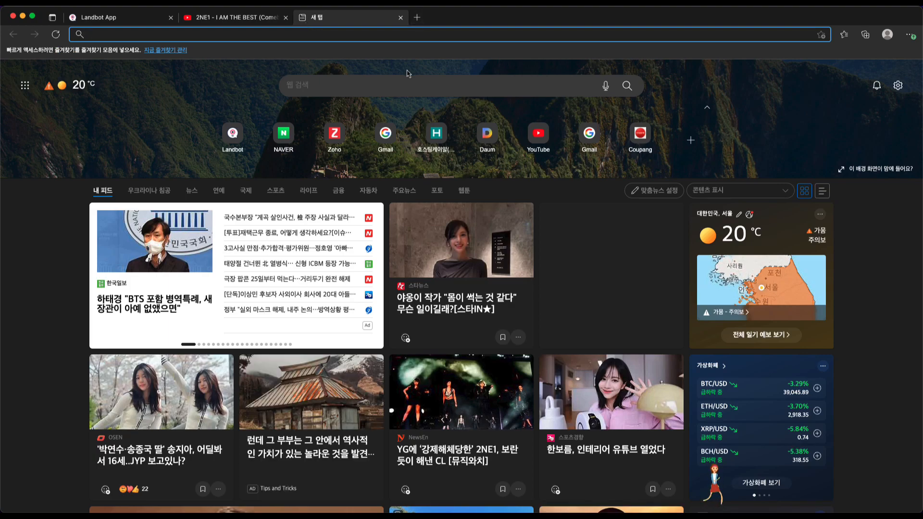
key("super+v")
key("Return")
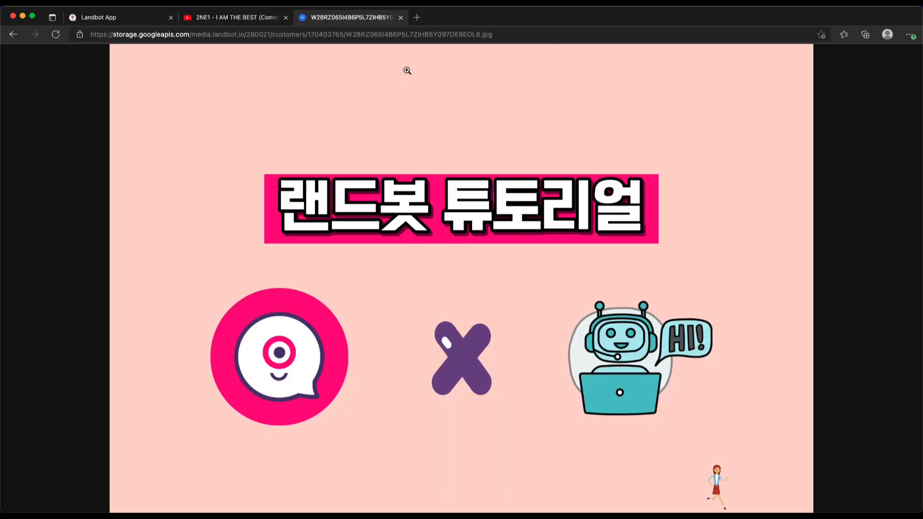
Step: Return to the Landbot builder and replace the homework_file variable in the closing message's first list item with "과제 파일 보기", keeping the variable name copied
left_click(120, 17)
left_click(820, 58)
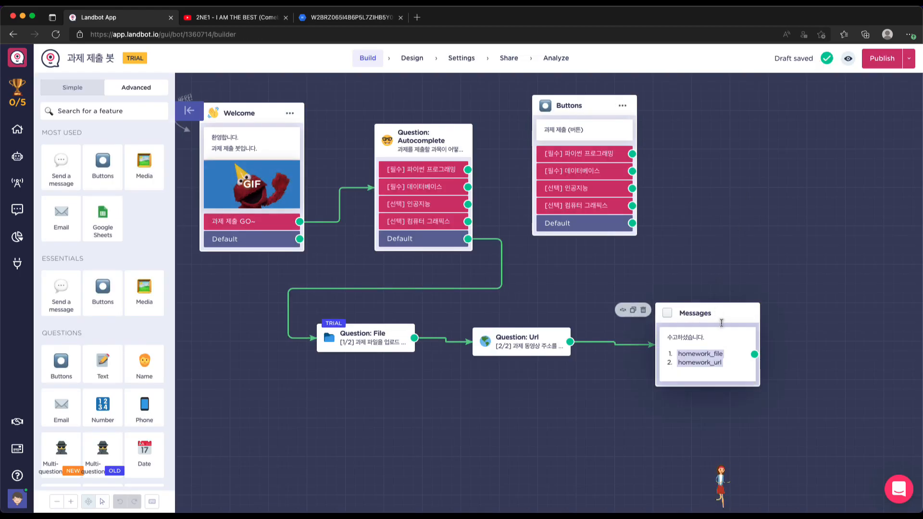
left_click(731, 353)
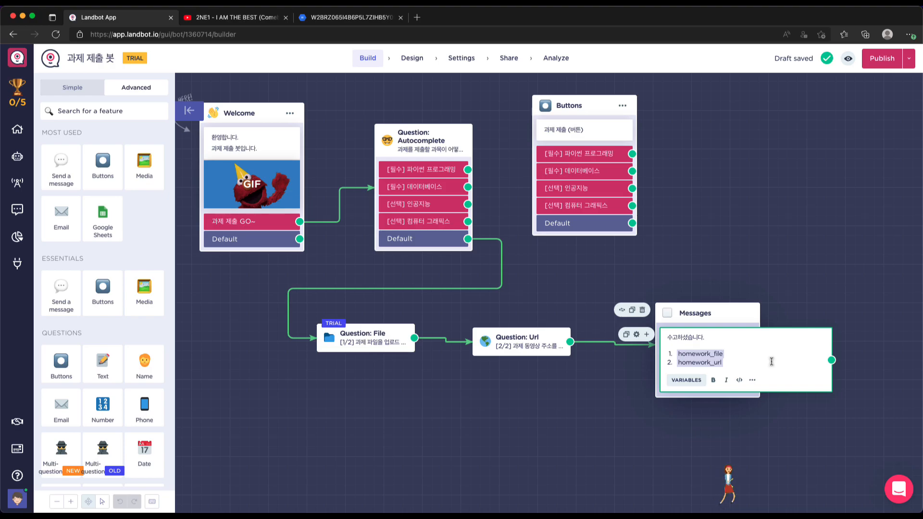
key("shift+Home")
key("super+c")
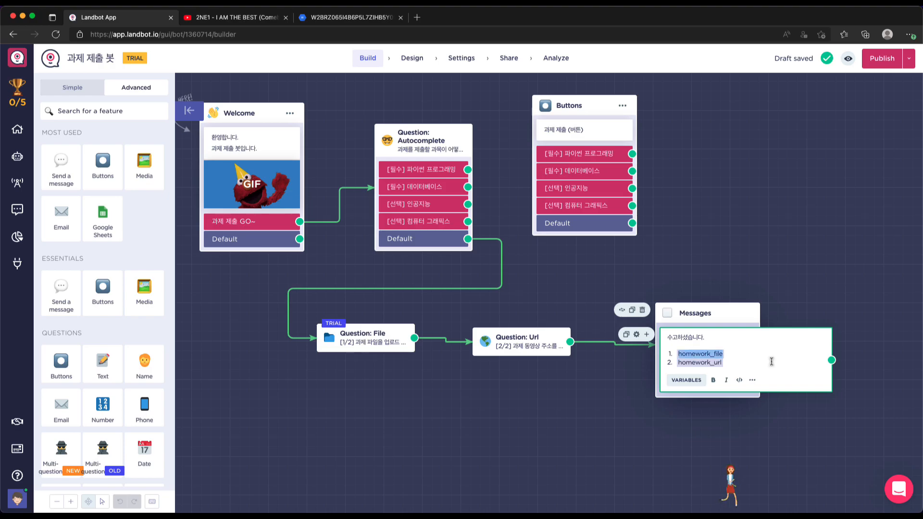
key("BackSpace")
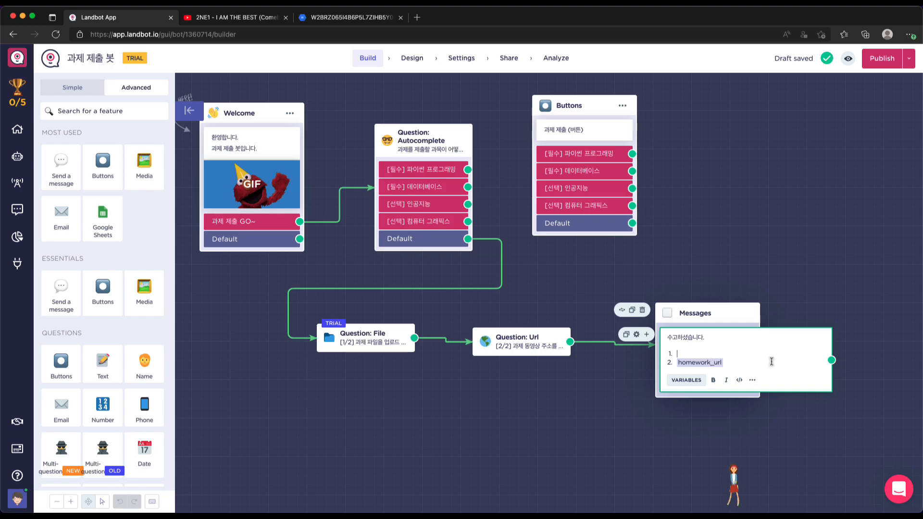
type("과제 파일 보기")
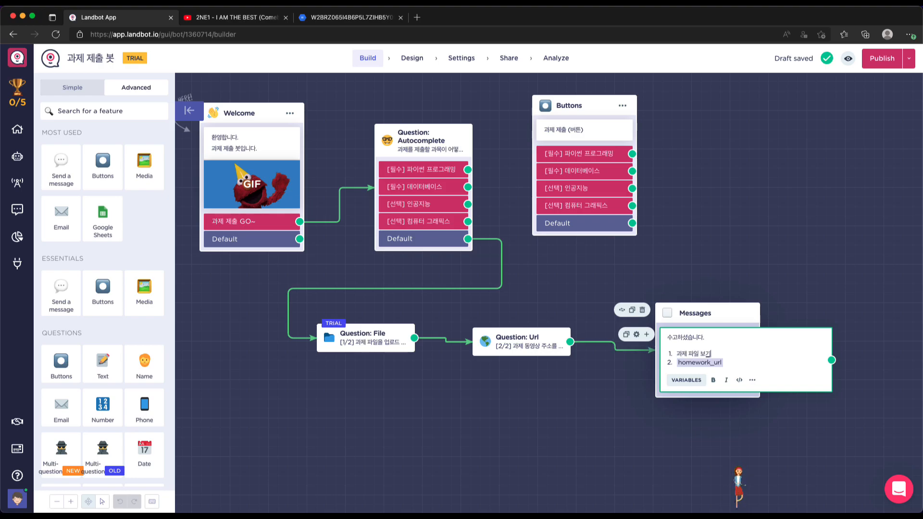
key("shift+super+Left")
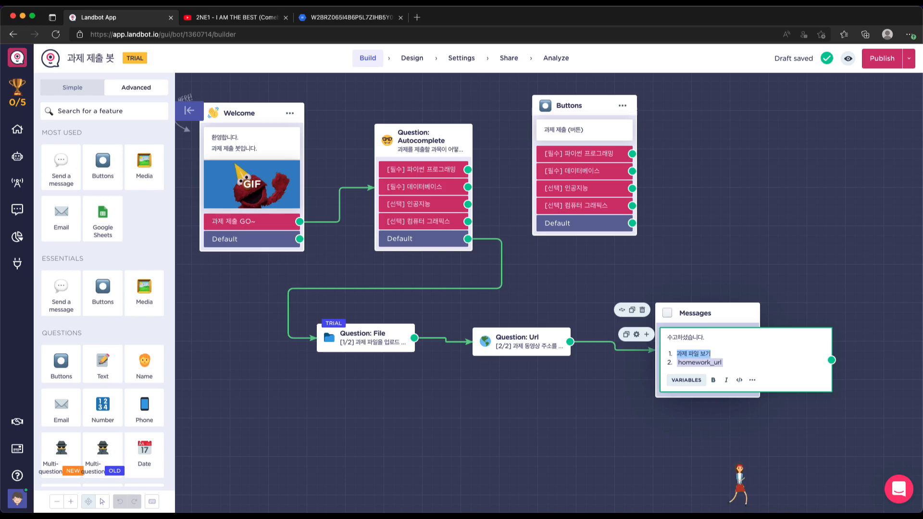
left_click(752, 379)
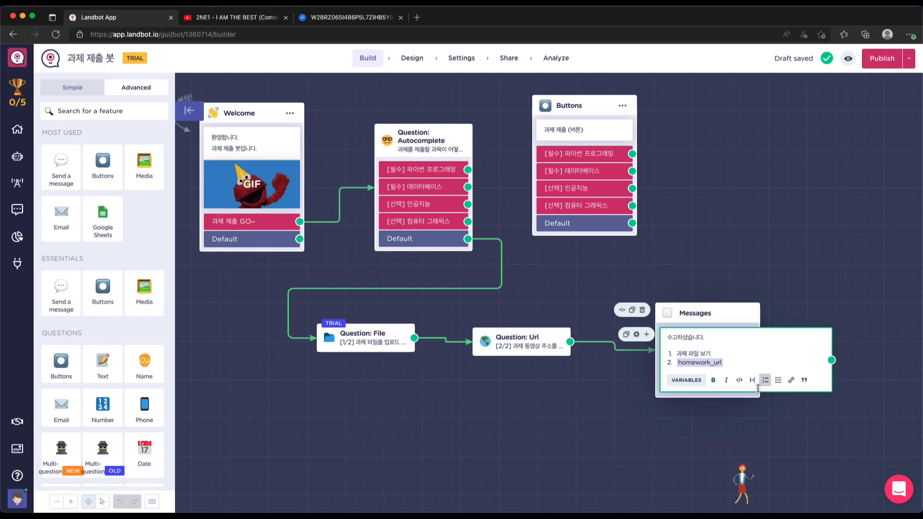
left_click(791, 380)
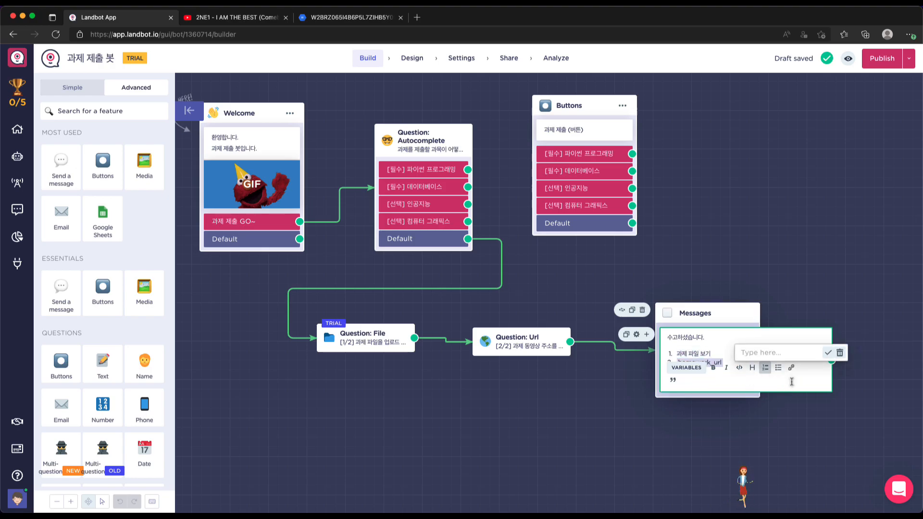
key("super+v")
left_click(742, 352)
type("@")
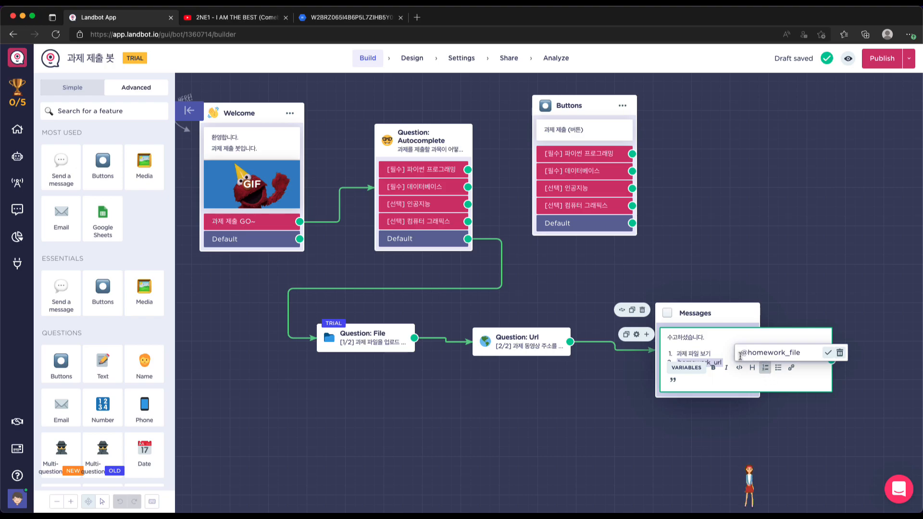
left_click(828, 352)
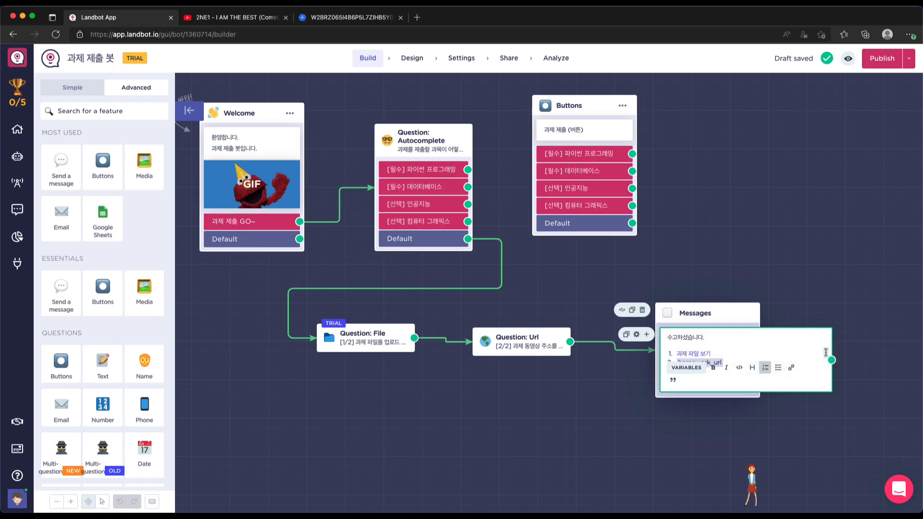
Step: Copy the homework_url variable from the second list item and replace it with the text "동영상 보기"
double_click(744, 359)
key("ctrl+c")
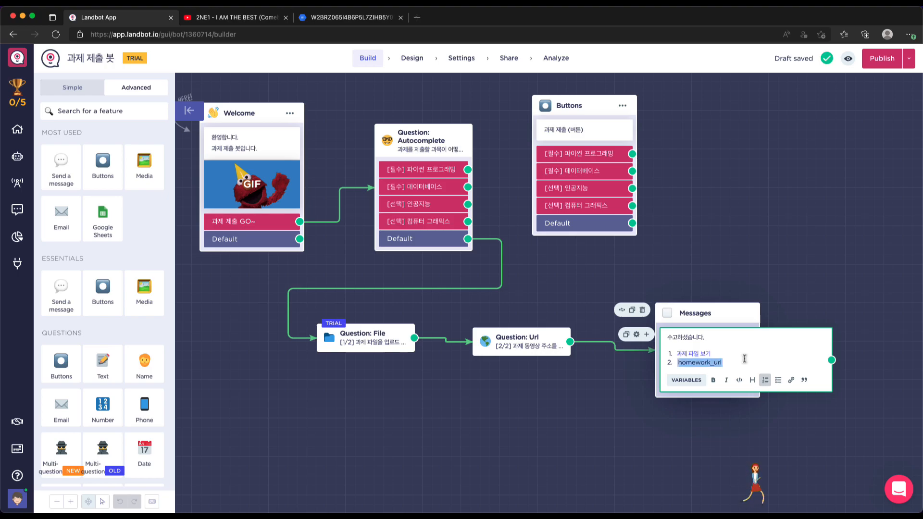
key("BackSpace")
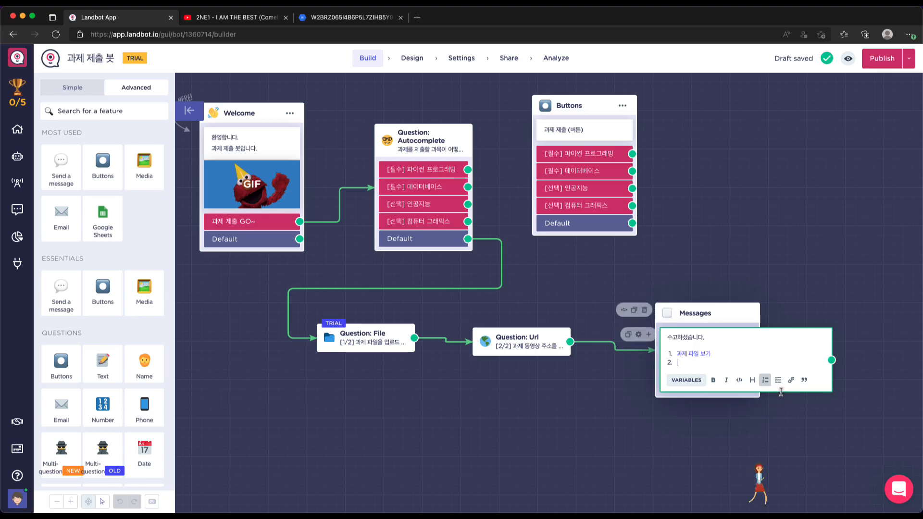
type("도")
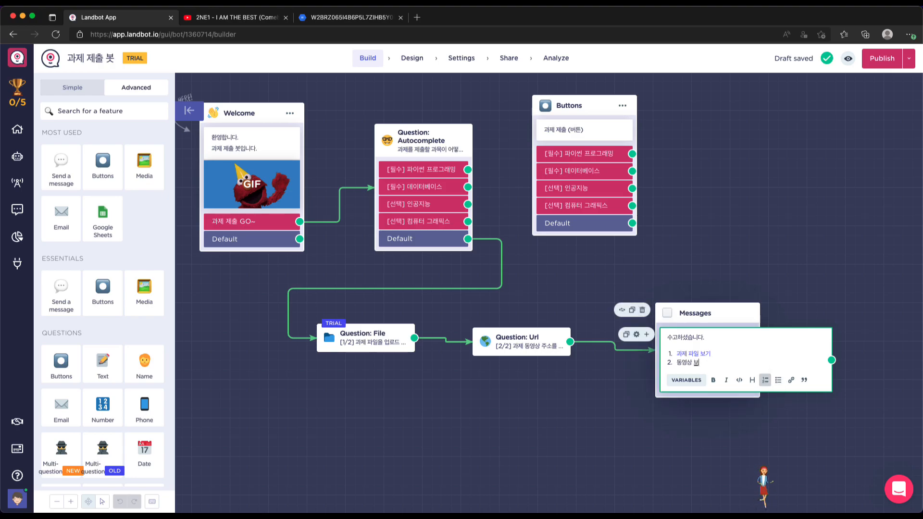
key("shift+Home")
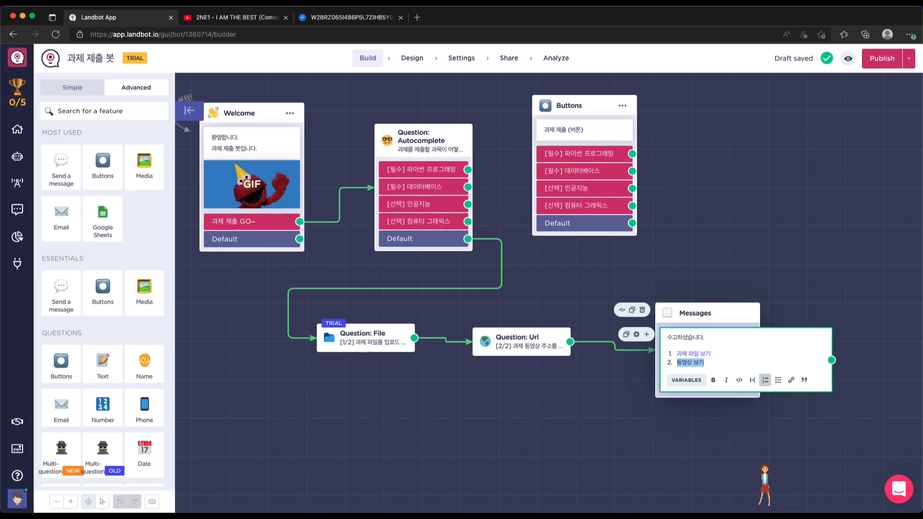
left_click(791, 379)
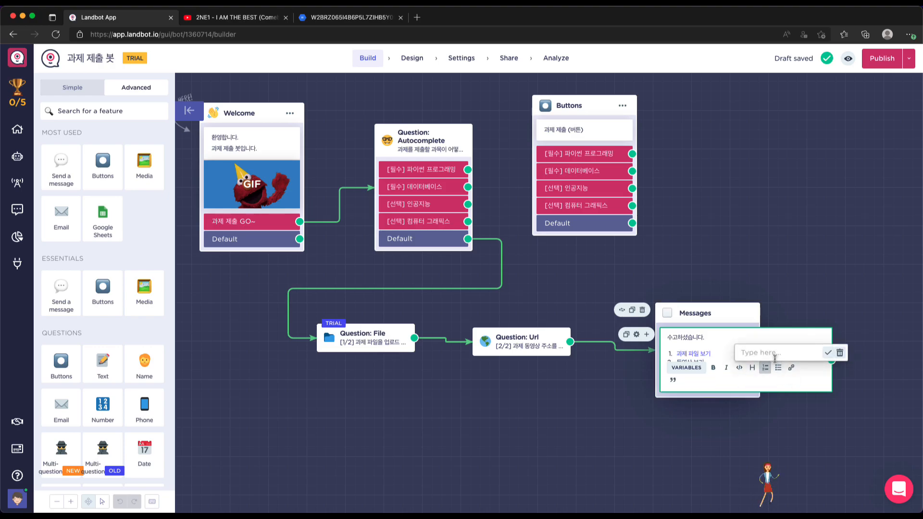
key("ctrl+v")
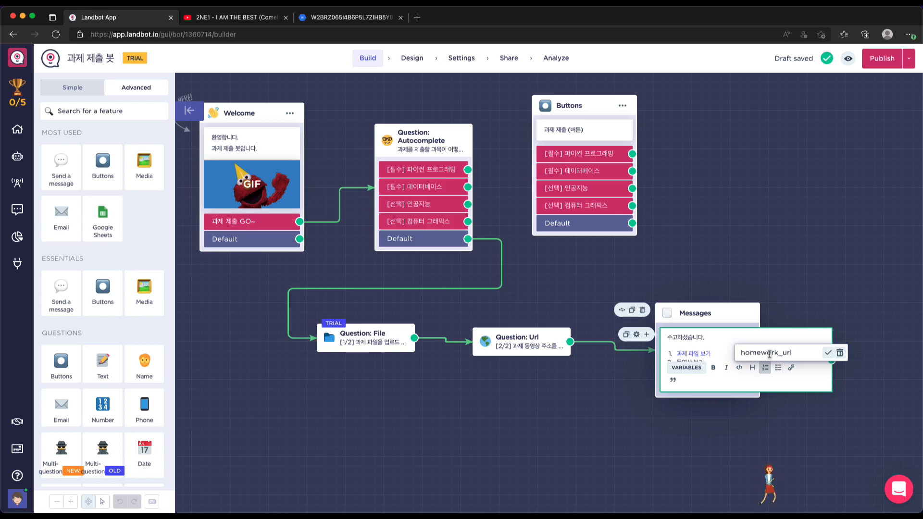
type("@")
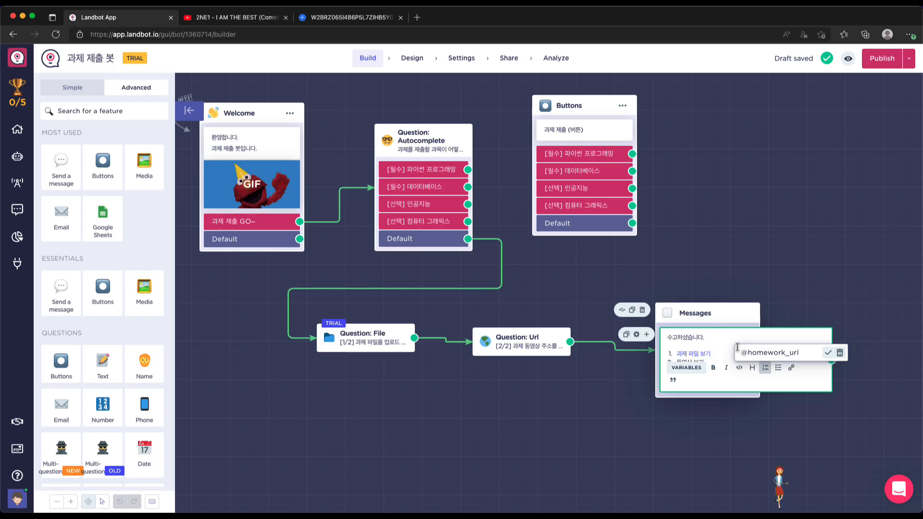
left_click(828, 354)
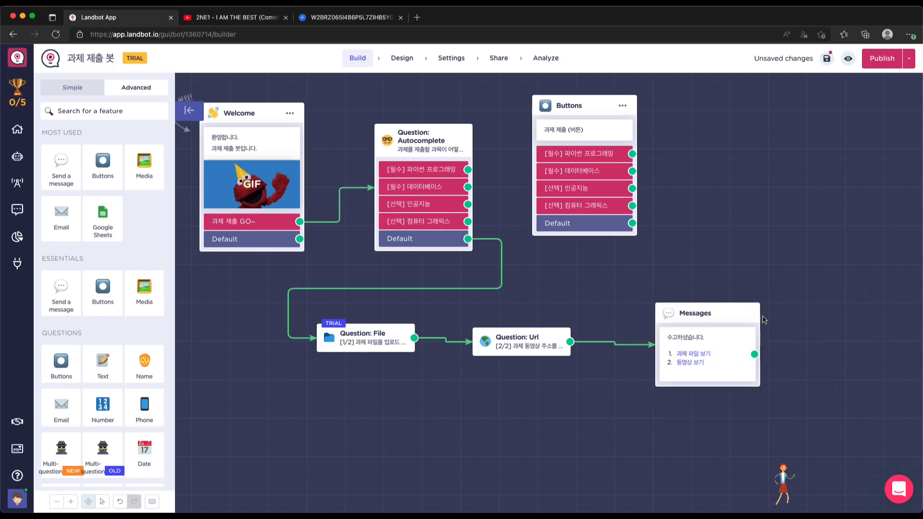
Step: Preview the bot, start with "과제 제출 GO~" and answer the subject question with "[필수] 데이터베이스"
left_click(848, 58)
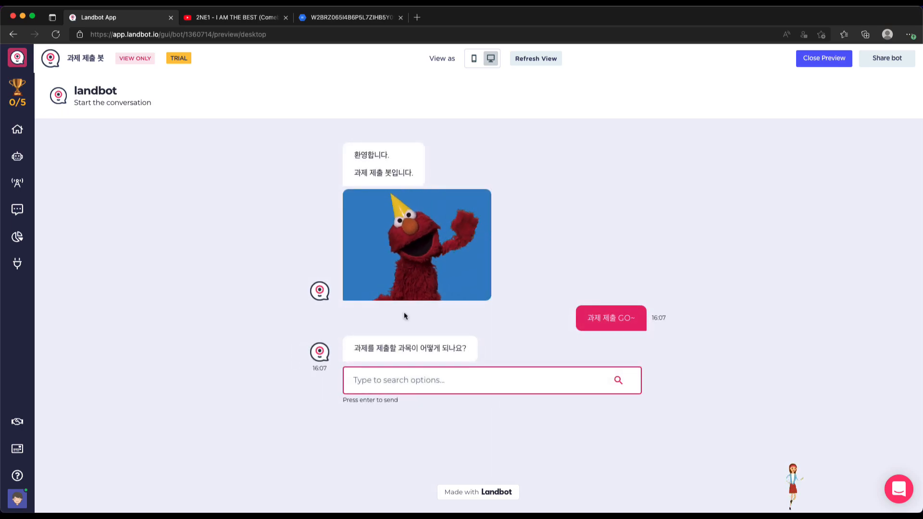
left_click(409, 381)
left_click(389, 304)
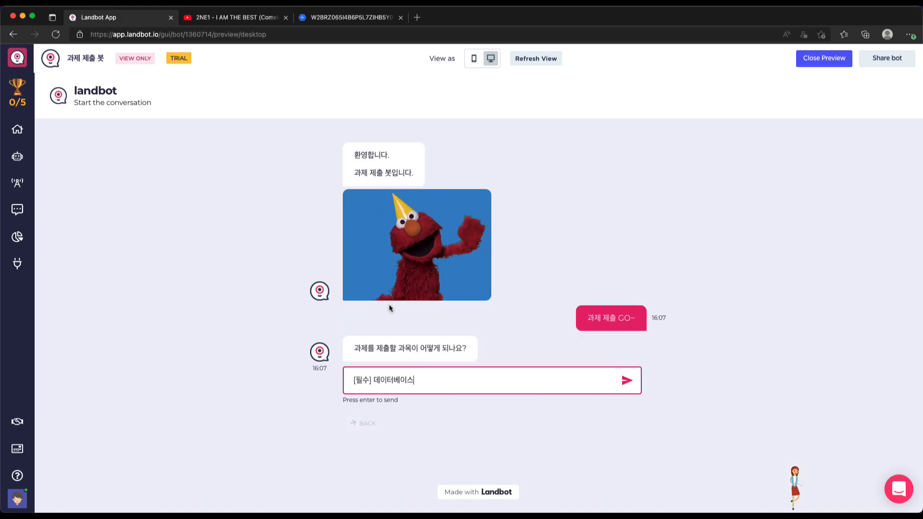
left_click(627, 386)
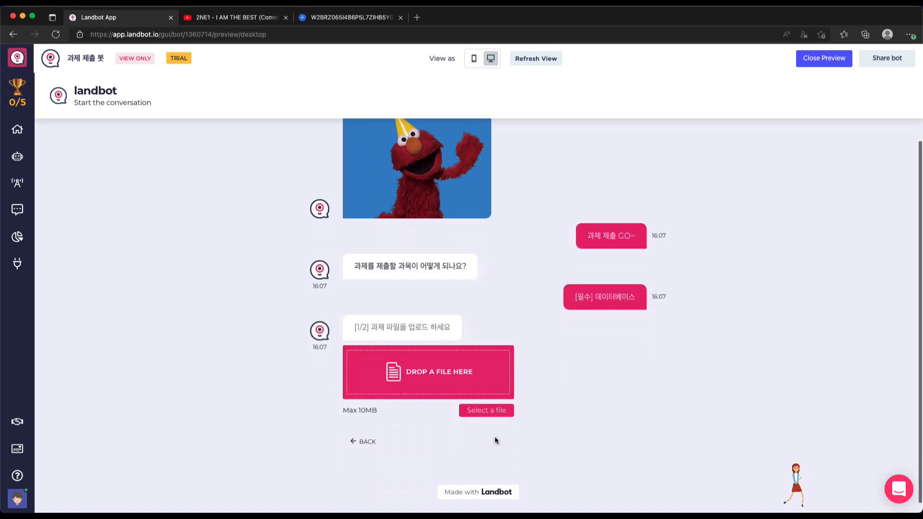
Step: Upload the file "2022년 1학기 평가 계획(2년제학위과정).hwp" for the assignment file question and send it
left_click(479, 401)
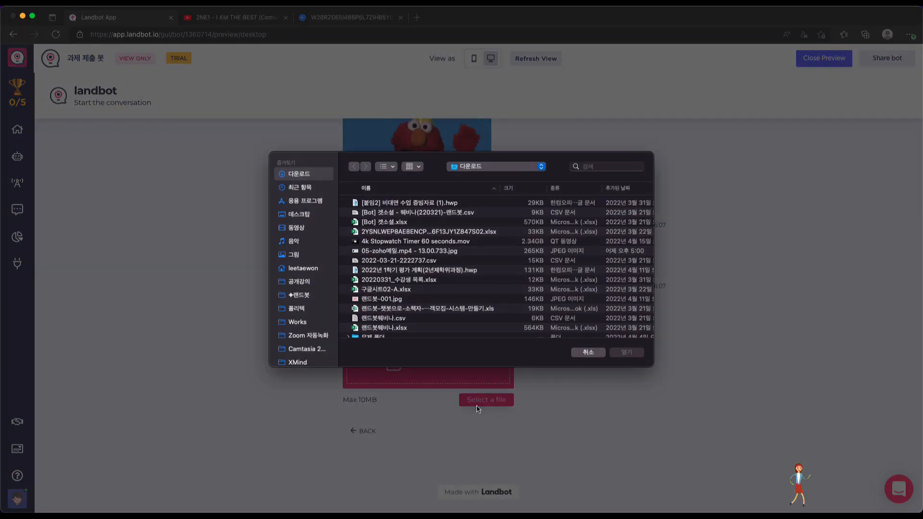
left_click(523, 319)
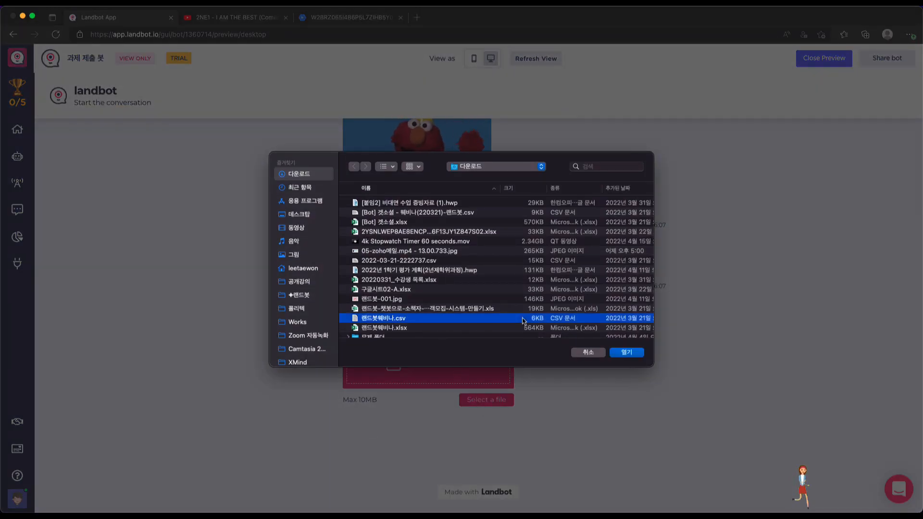
left_click(505, 271)
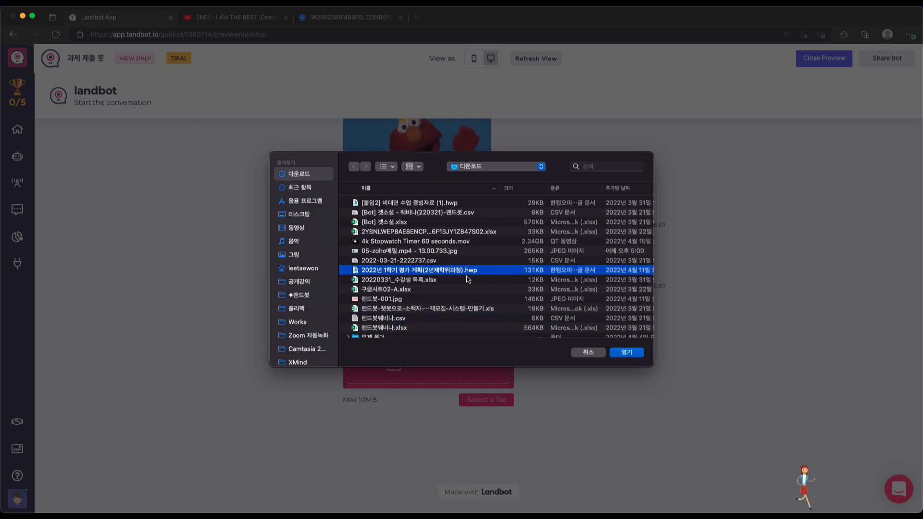
left_click(626, 355)
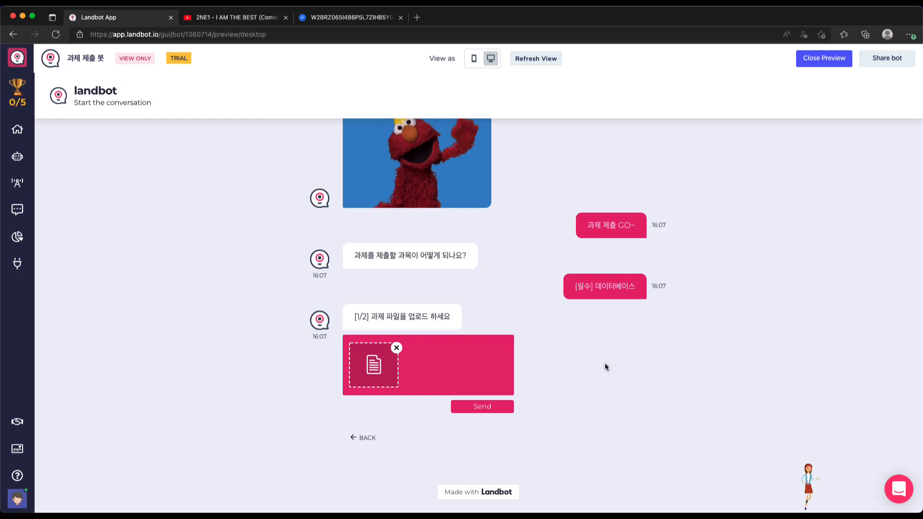
left_click(490, 408)
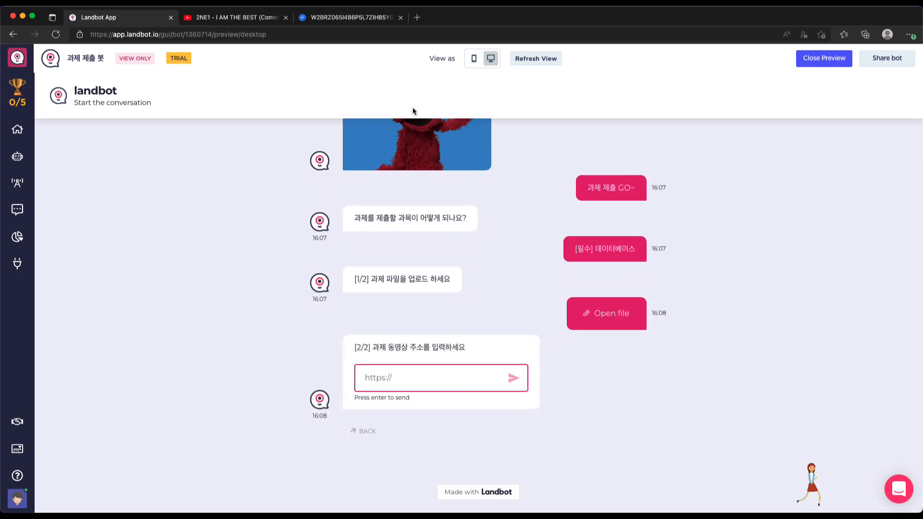
left_click(222, 22)
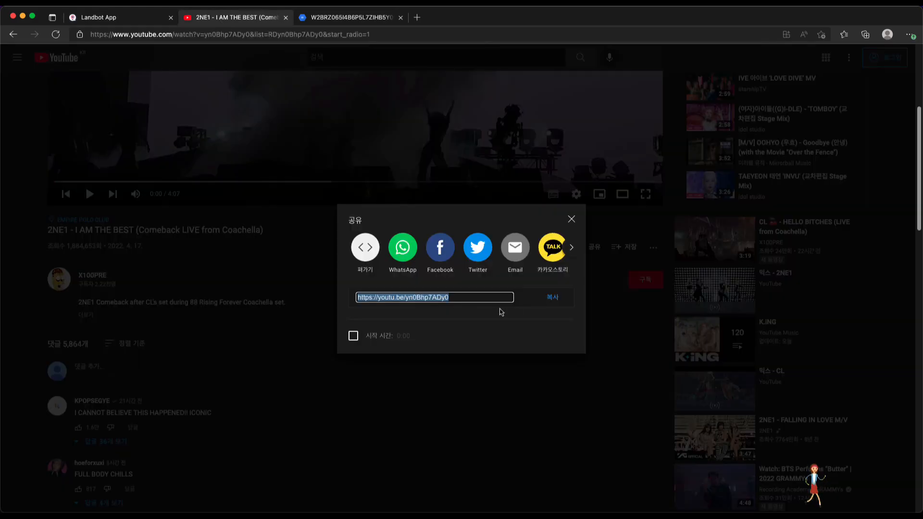
left_click(552, 297)
left_click(99, 18)
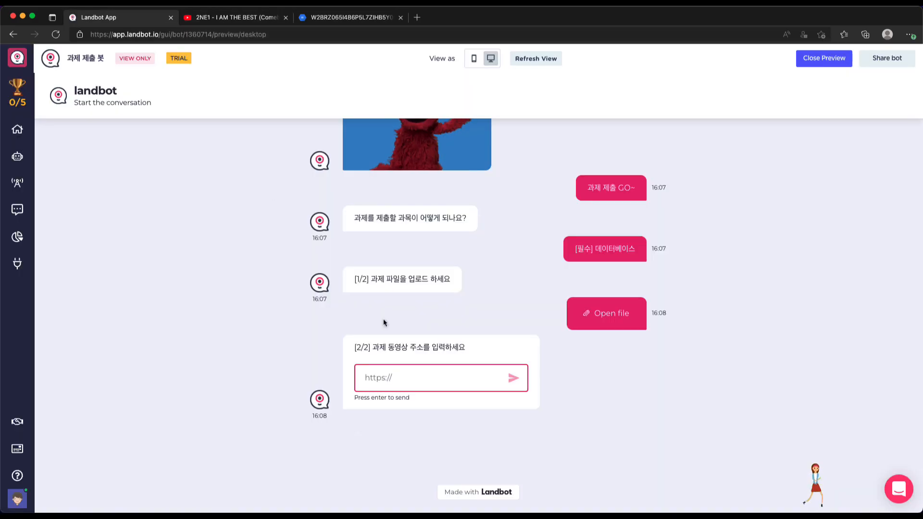
right_click(445, 380)
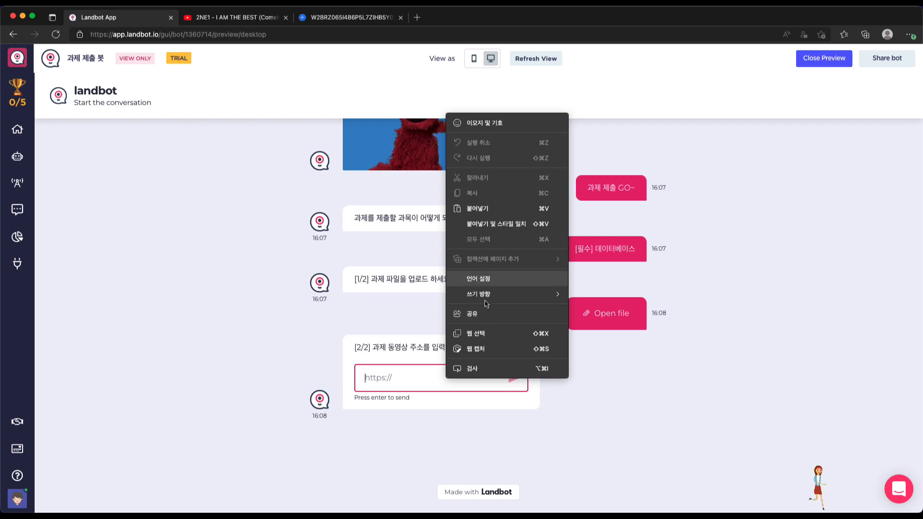
left_click(470, 209)
left_click(512, 377)
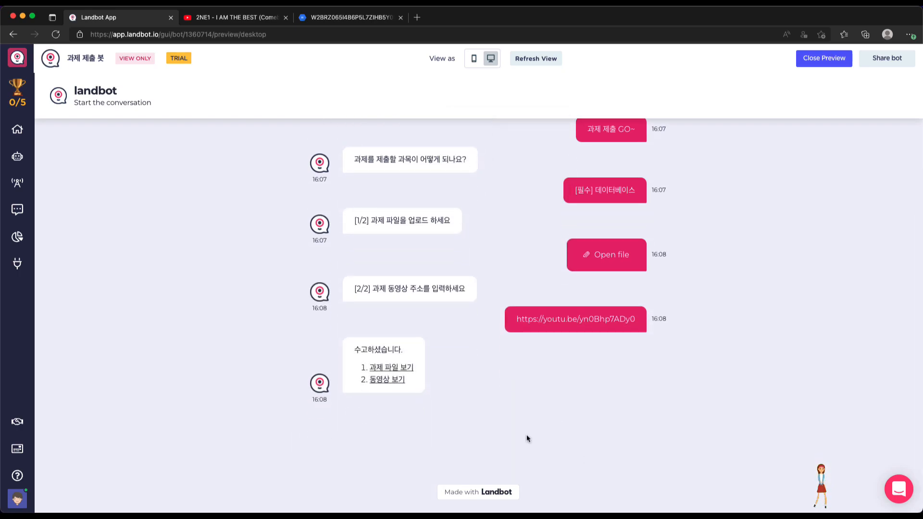
Step: Test the "과제 파일 보기" and "동영상 보기" links in the closing message, and return to the builder
left_click(404, 368)
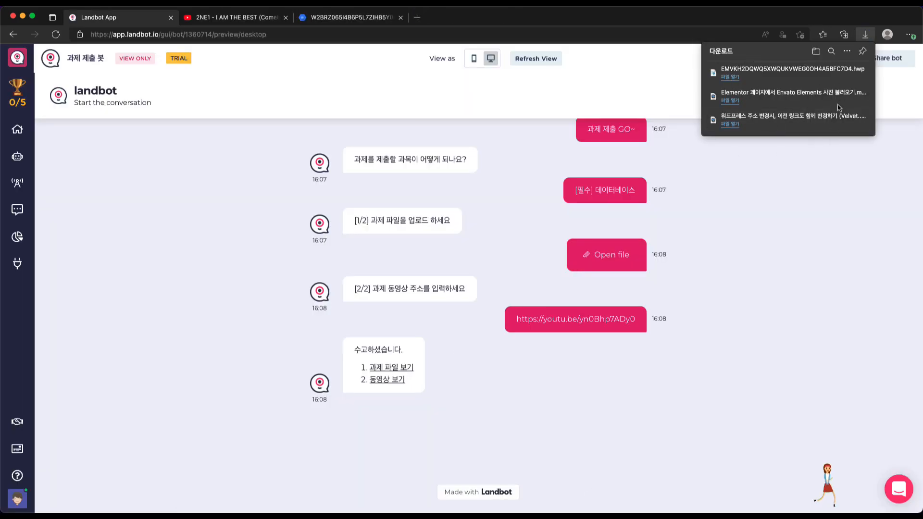
left_click(757, 186)
left_click(394, 380)
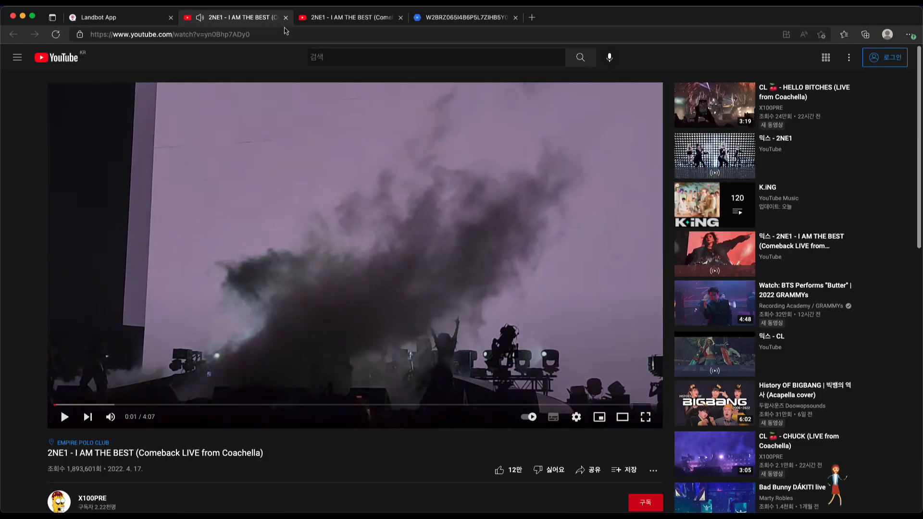
left_click(123, 19)
left_click(824, 60)
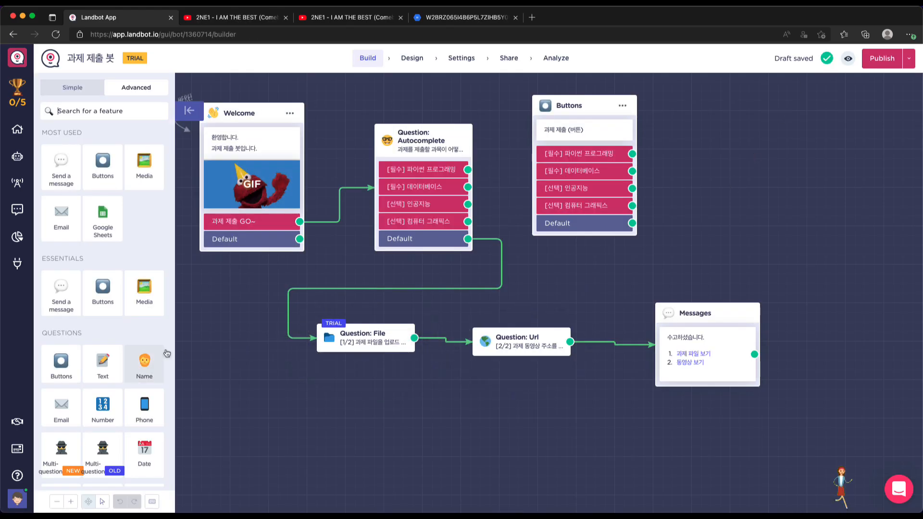
Step: Add an Address question with the text "주소를 입력해 주세요" and save its answers in a new address variable
scroll(159, 353, "down", 3)
scroll(154, 352, "down", 4)
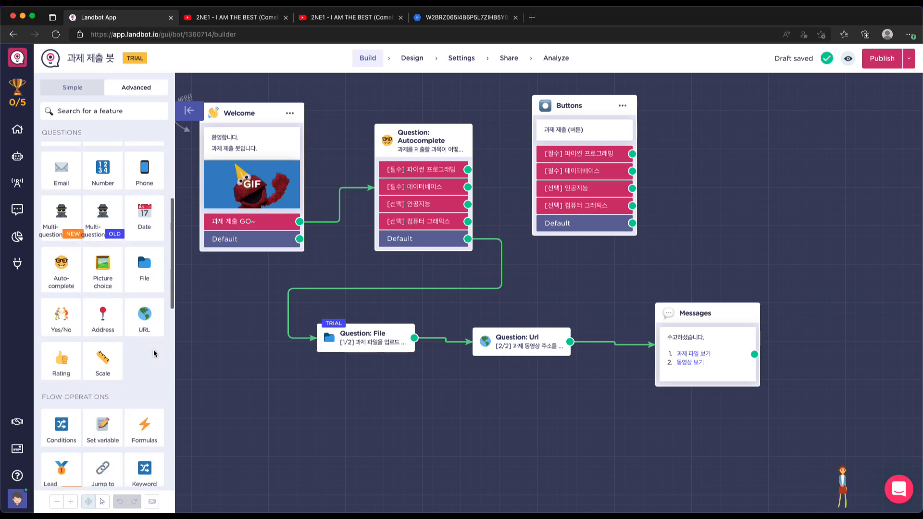
scroll(104, 301, "up", 1)
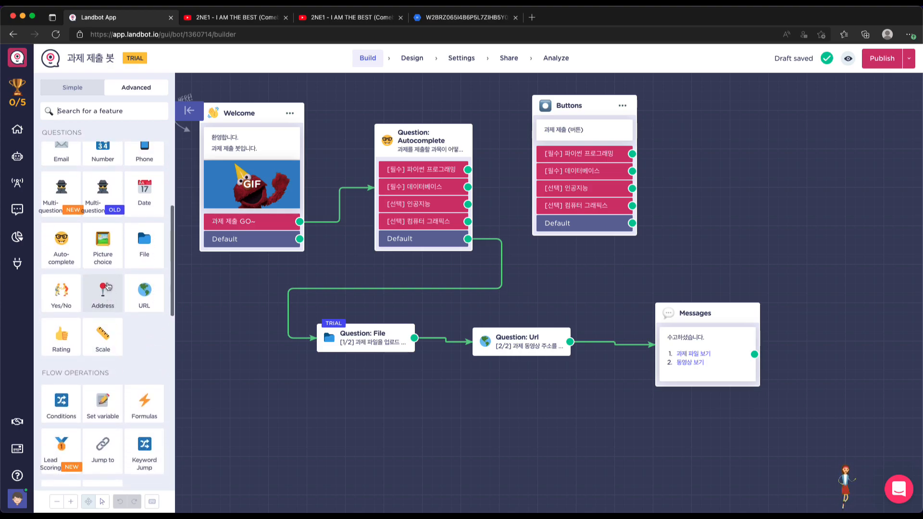
left_click(104, 308)
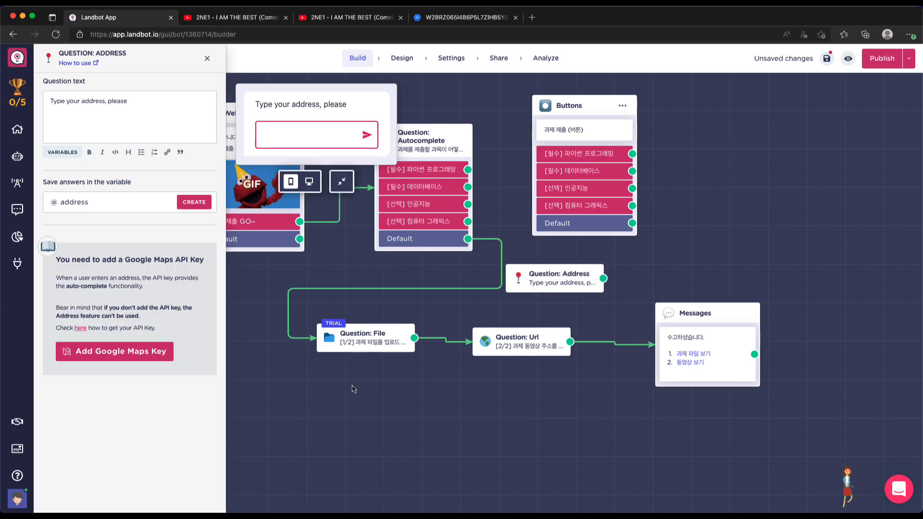
left_click(147, 105)
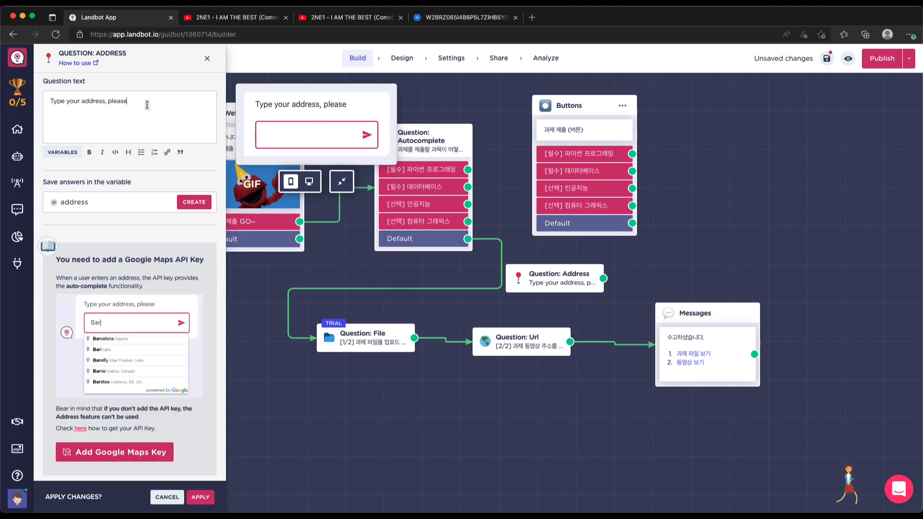
triple_click(147, 105)
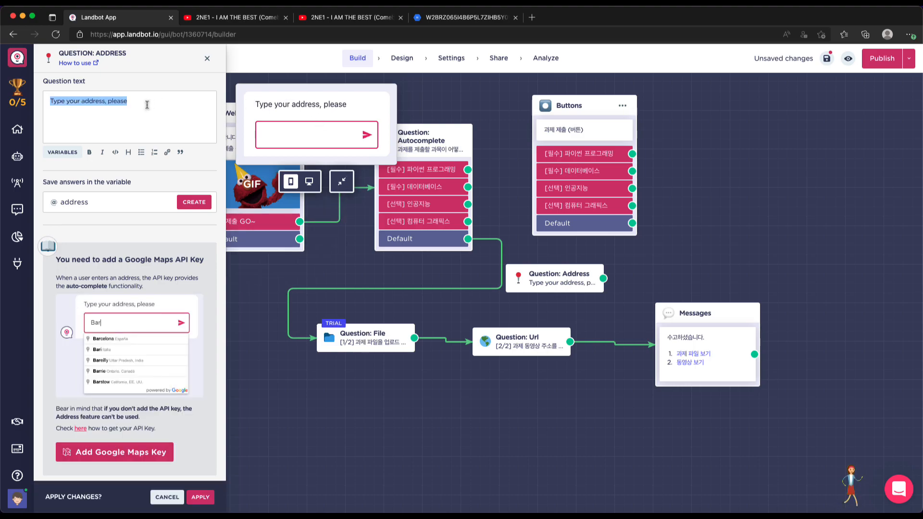
type("주소를 ")
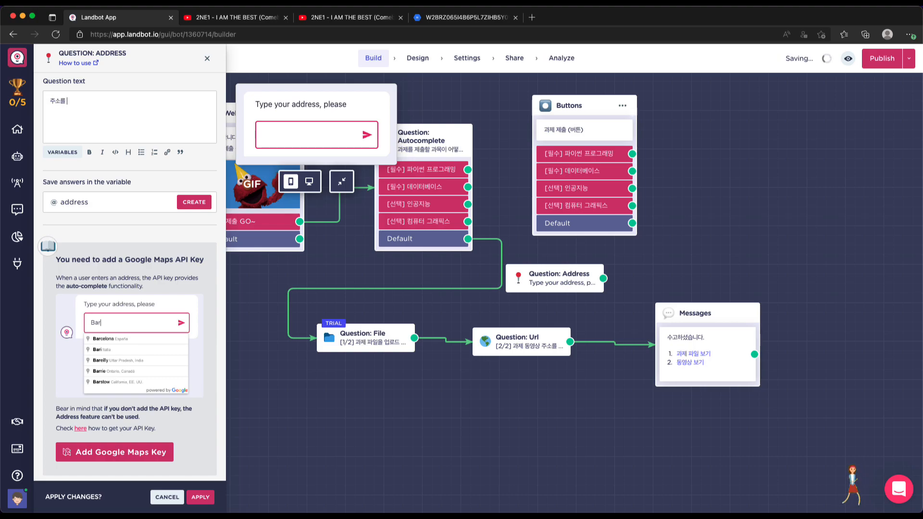
type("입력해 주세요")
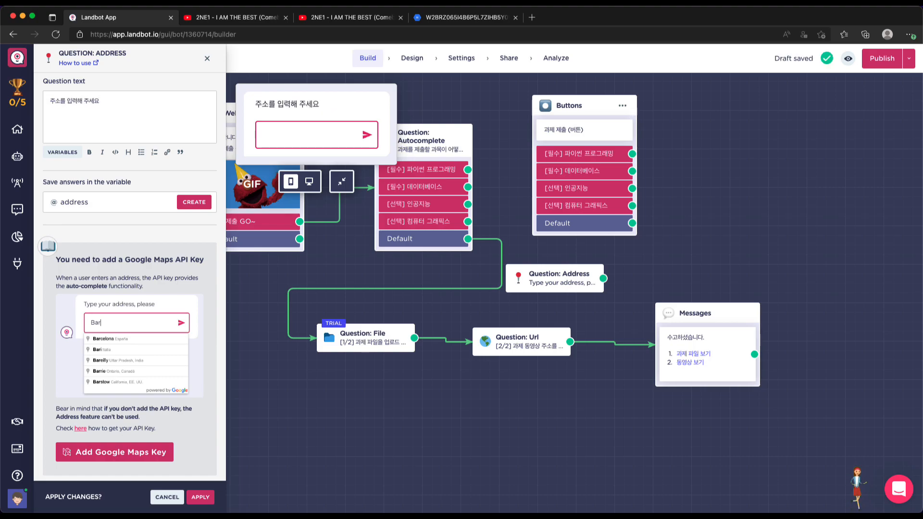
left_click(186, 202)
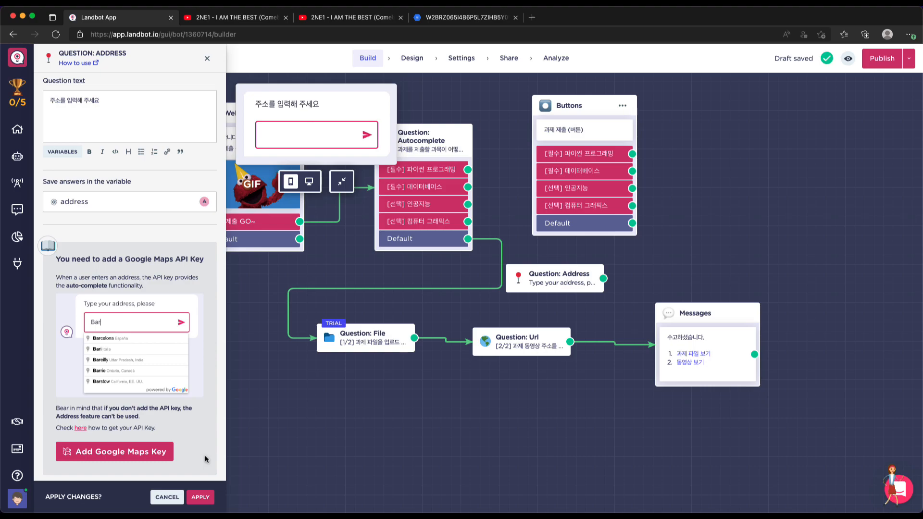
left_click(206, 498)
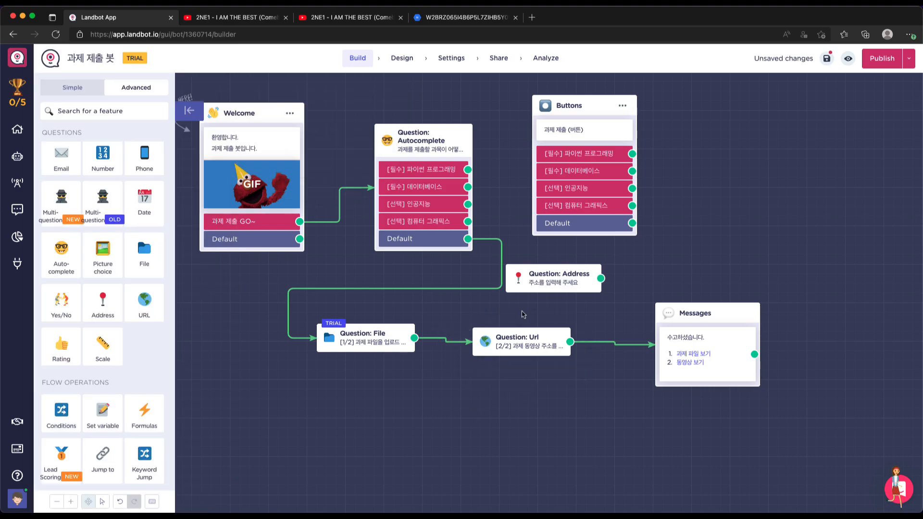
Step: Move the Address question block directly below the Url question block and align their edges
left_click_drag(551, 272, 527, 414)
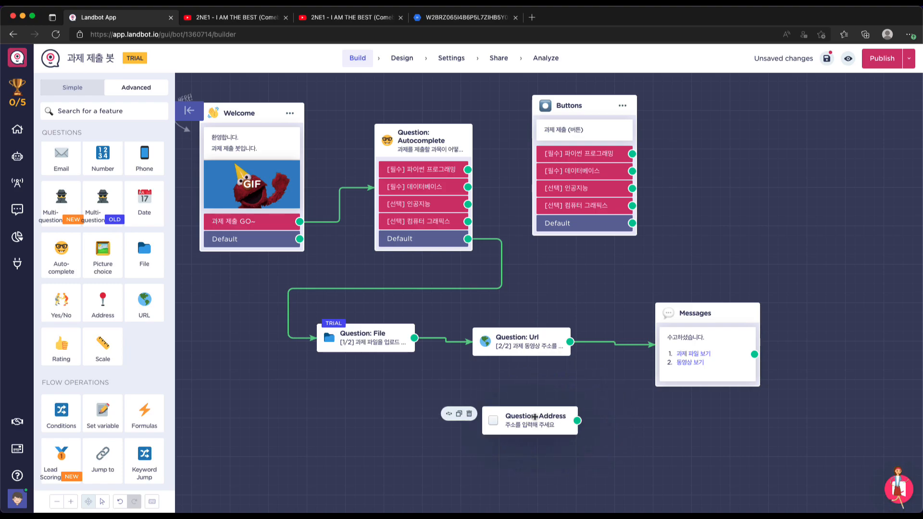
left_click(528, 414)
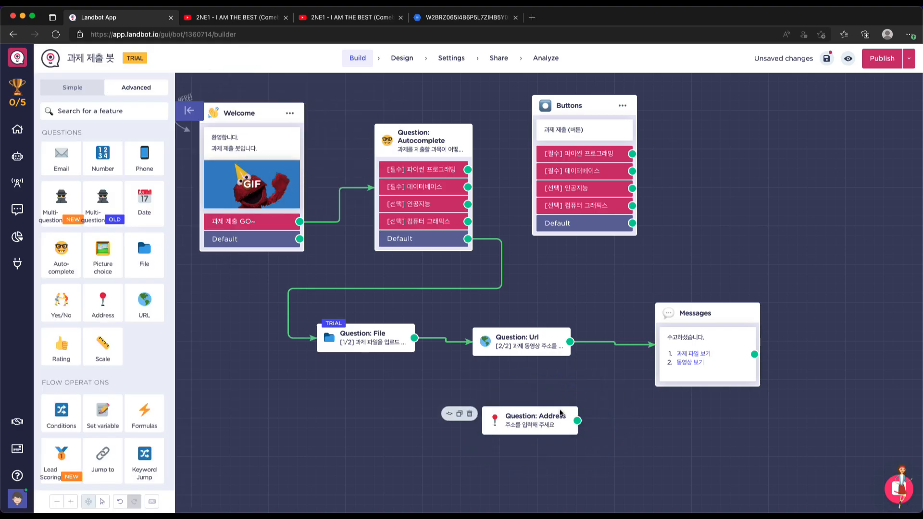
mouse_move(537, 416)
left_mouse_down()
mouse_move(538, 387)
mouse_move(527, 410)
left_mouse_up()
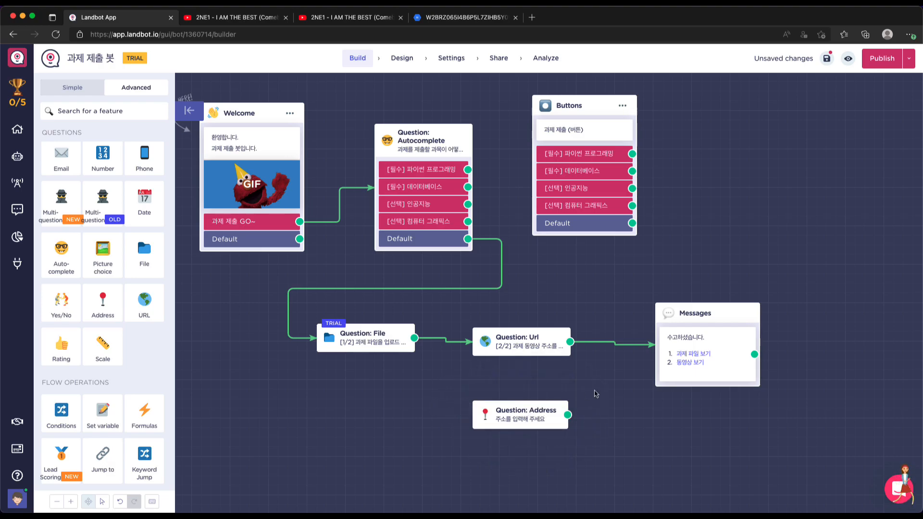